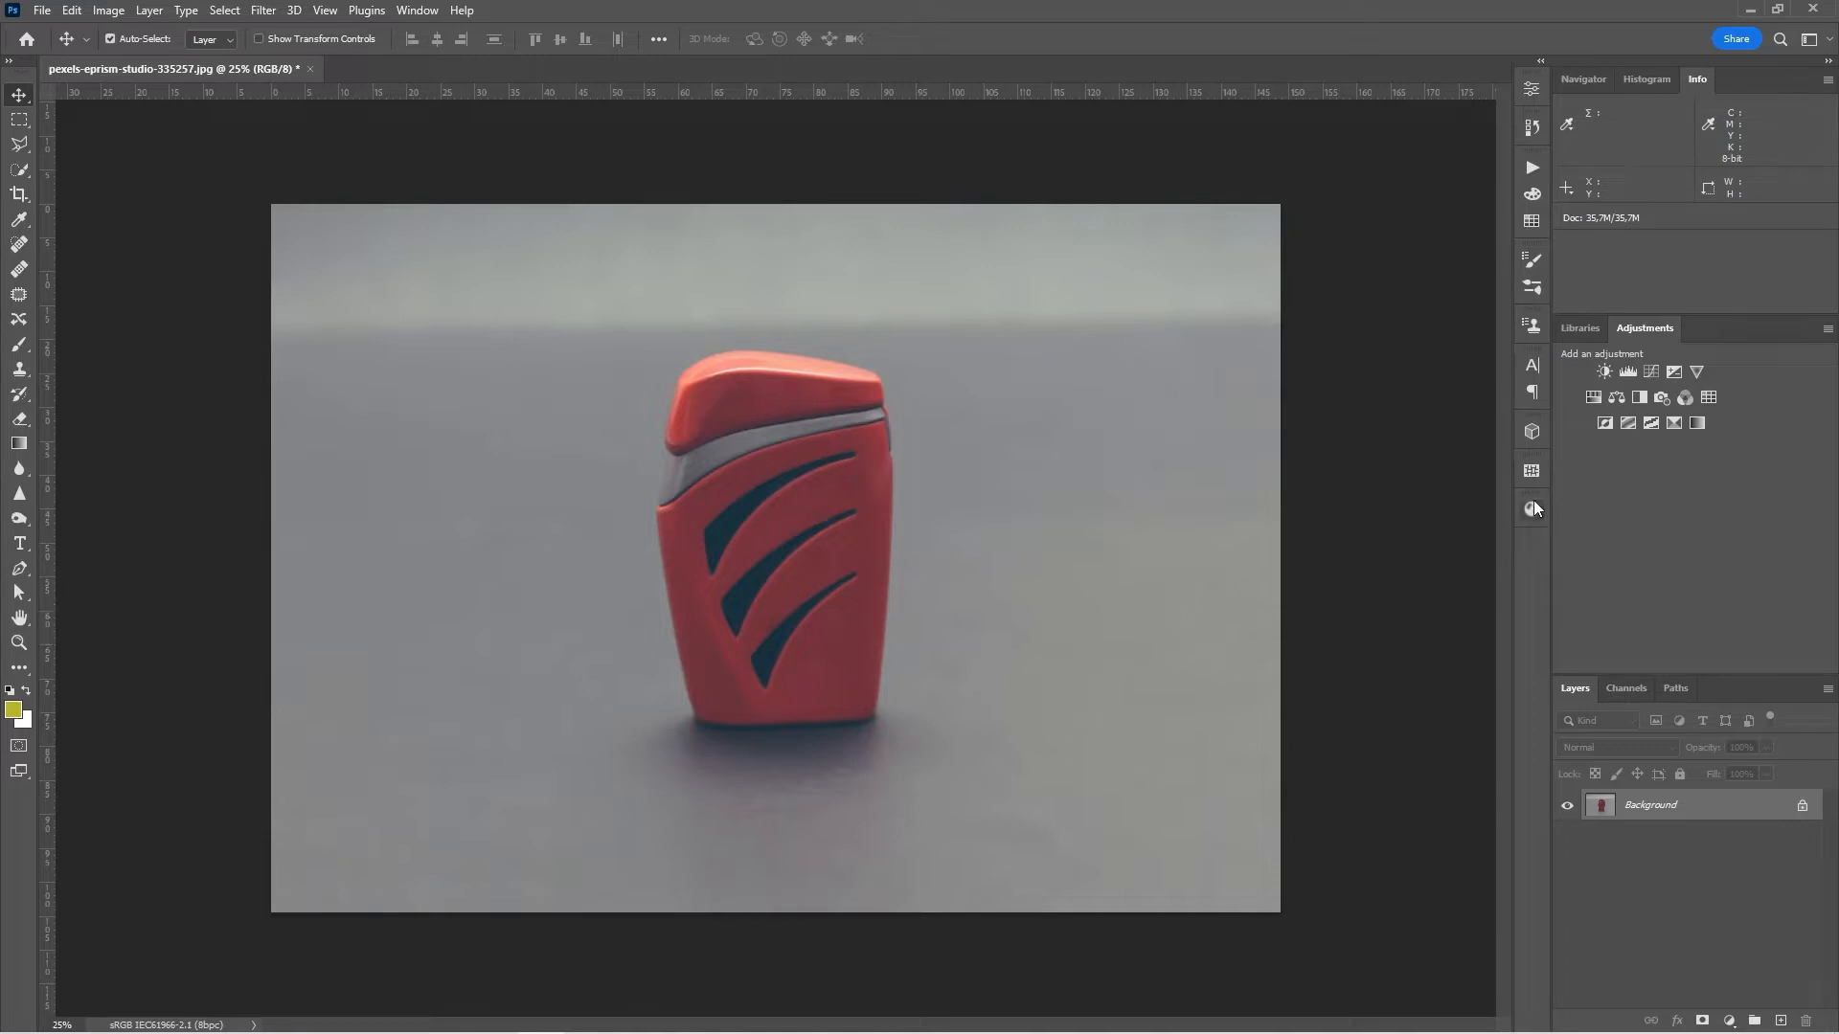
{"action": "left_click", "coordinate": [1531, 505]}
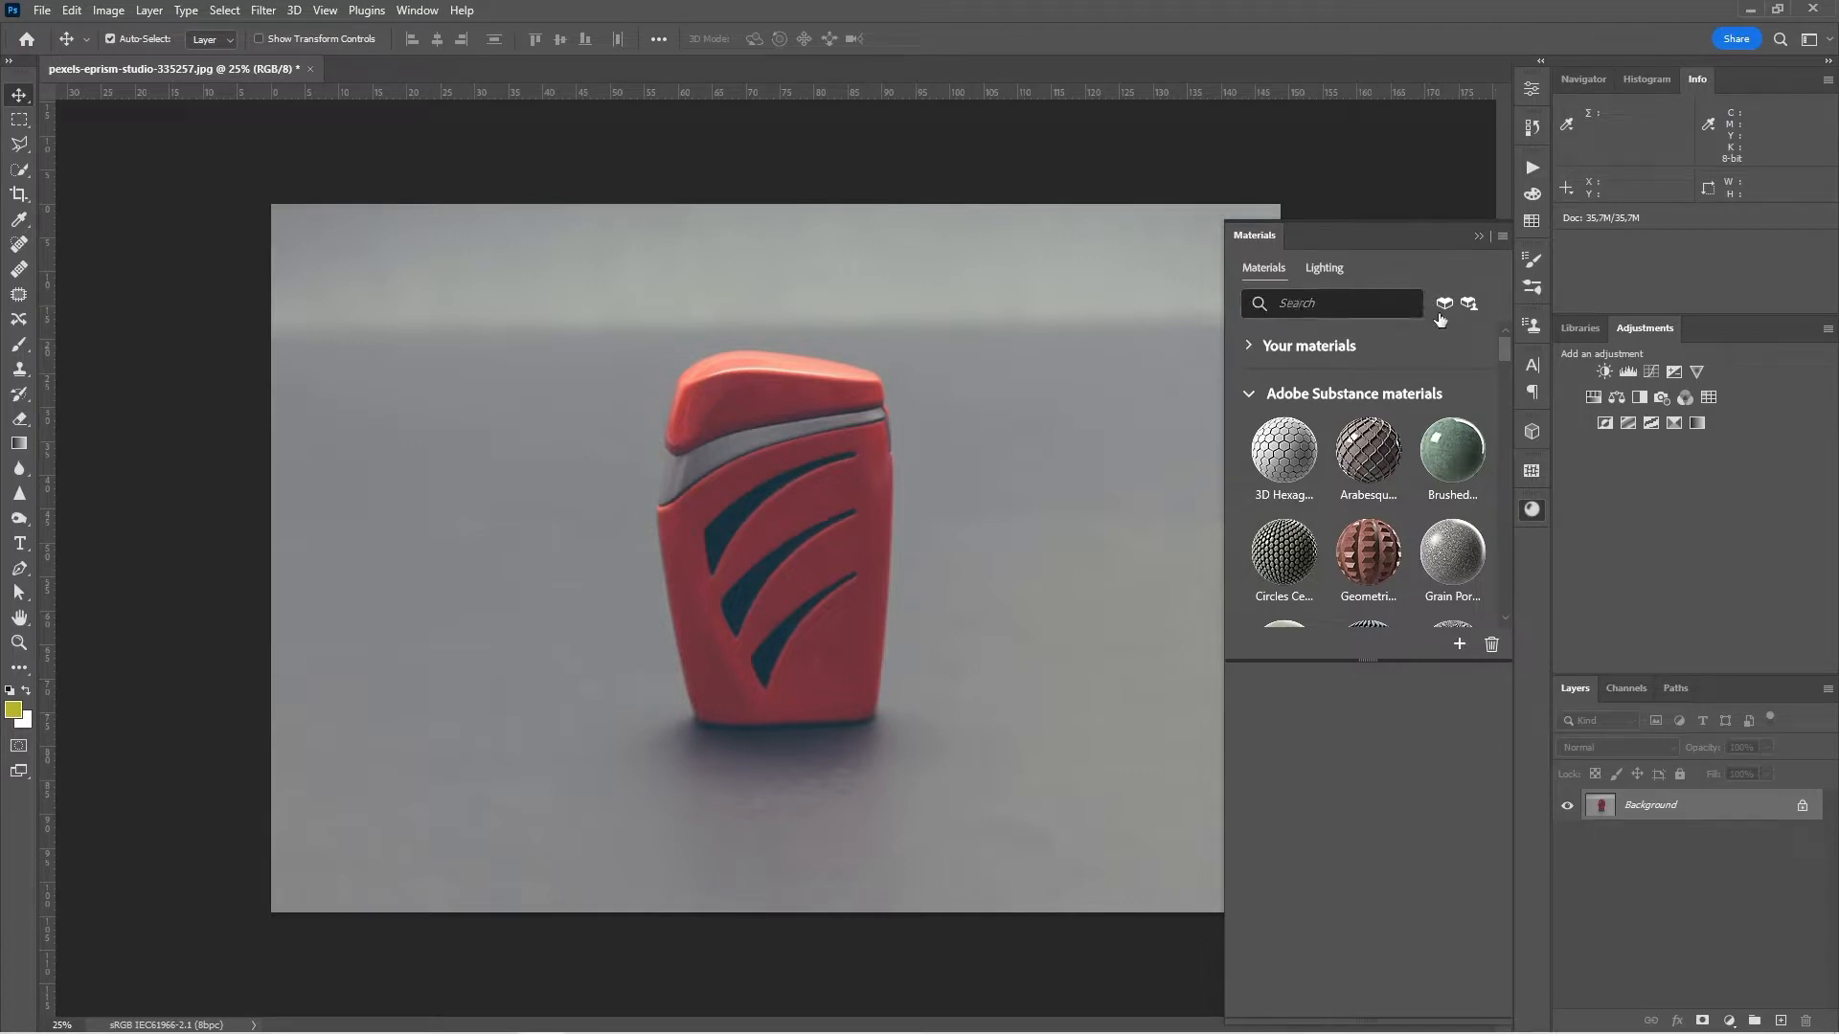
{"action": "left_click", "coordinate": [1478, 237]}
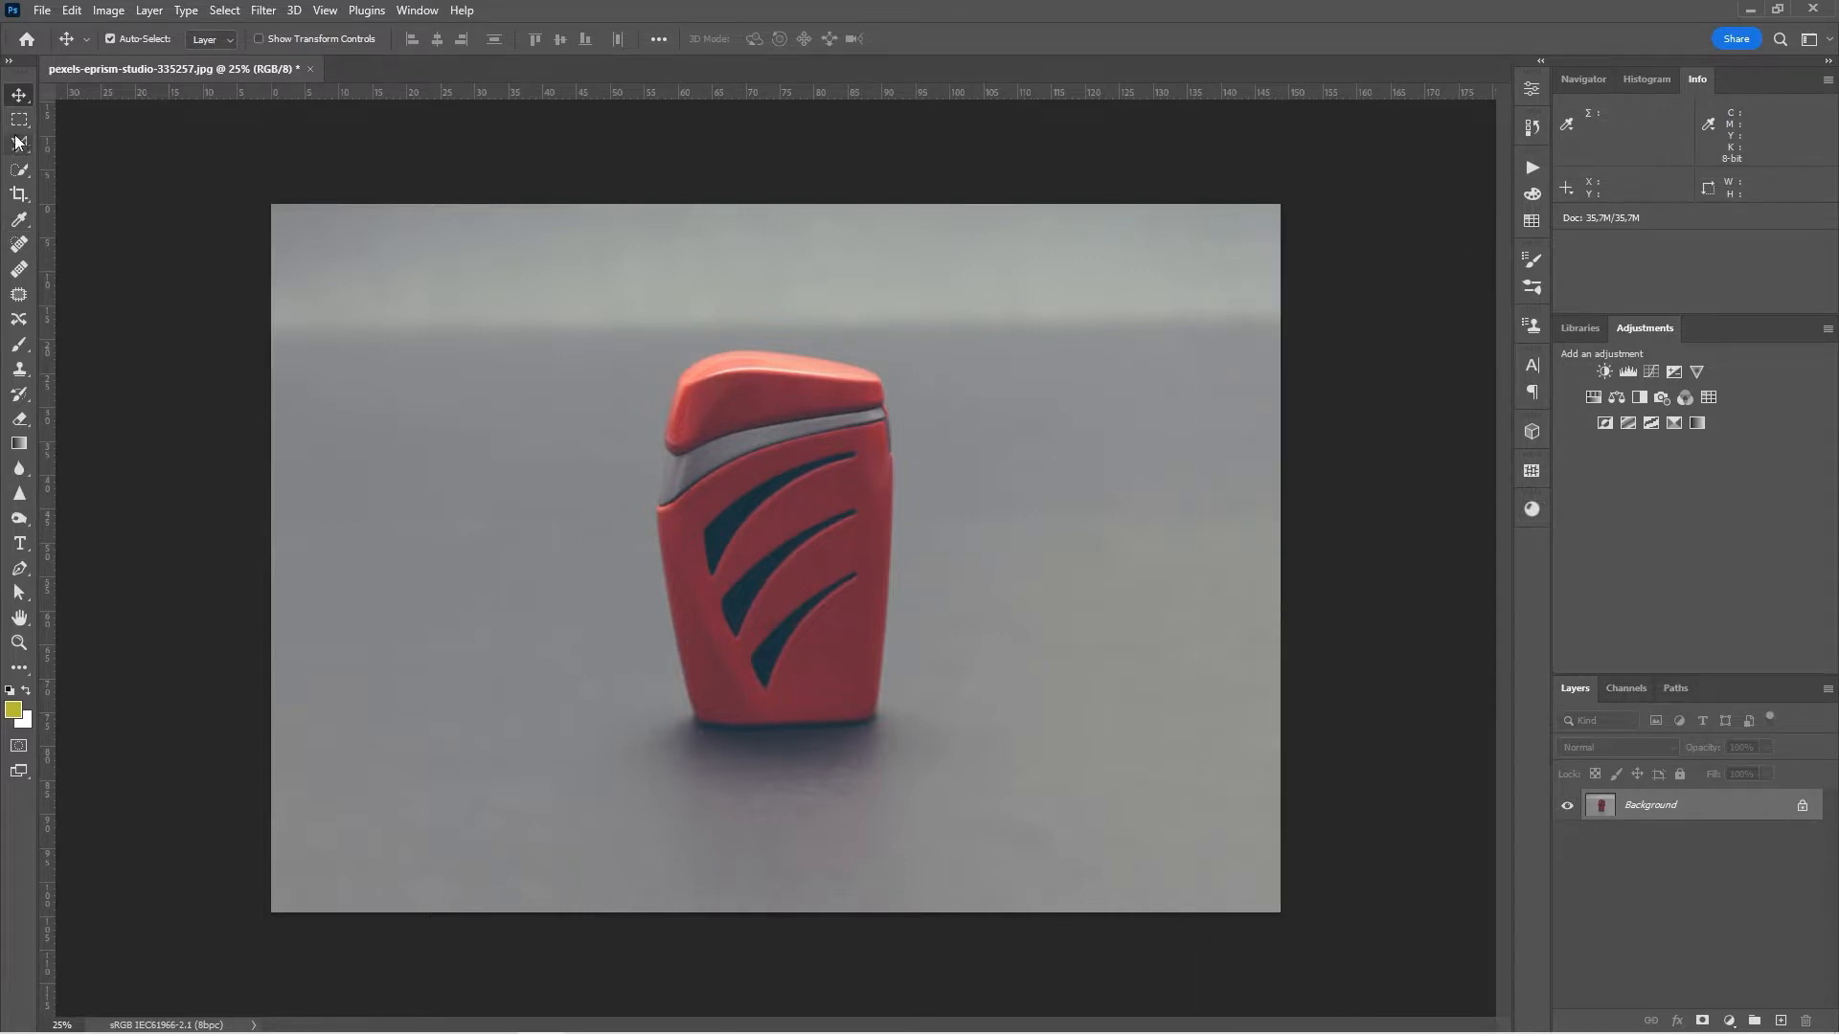
- Select the red lighter with the Object Selection tool and smooth the selection's edge in Select and Mask
{"action": "left_click", "coordinate": [16, 171]}
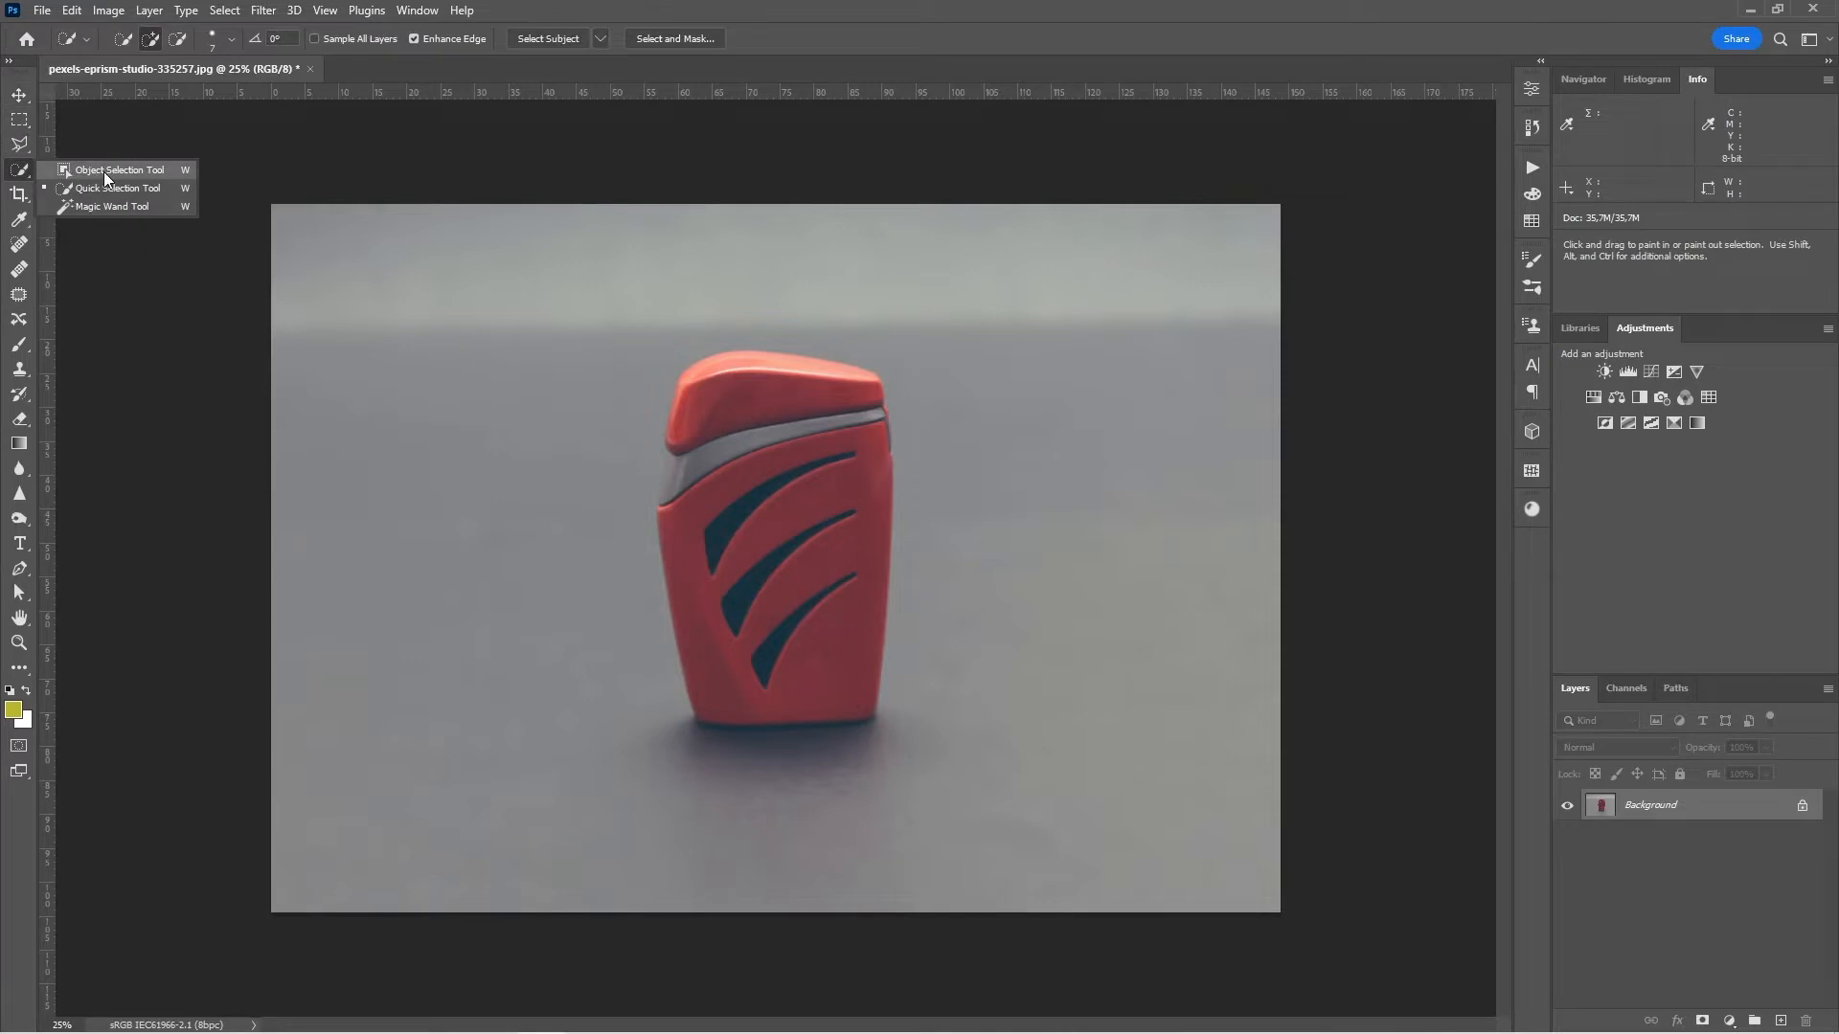
{"action": "left_click", "coordinate": [104, 170]}
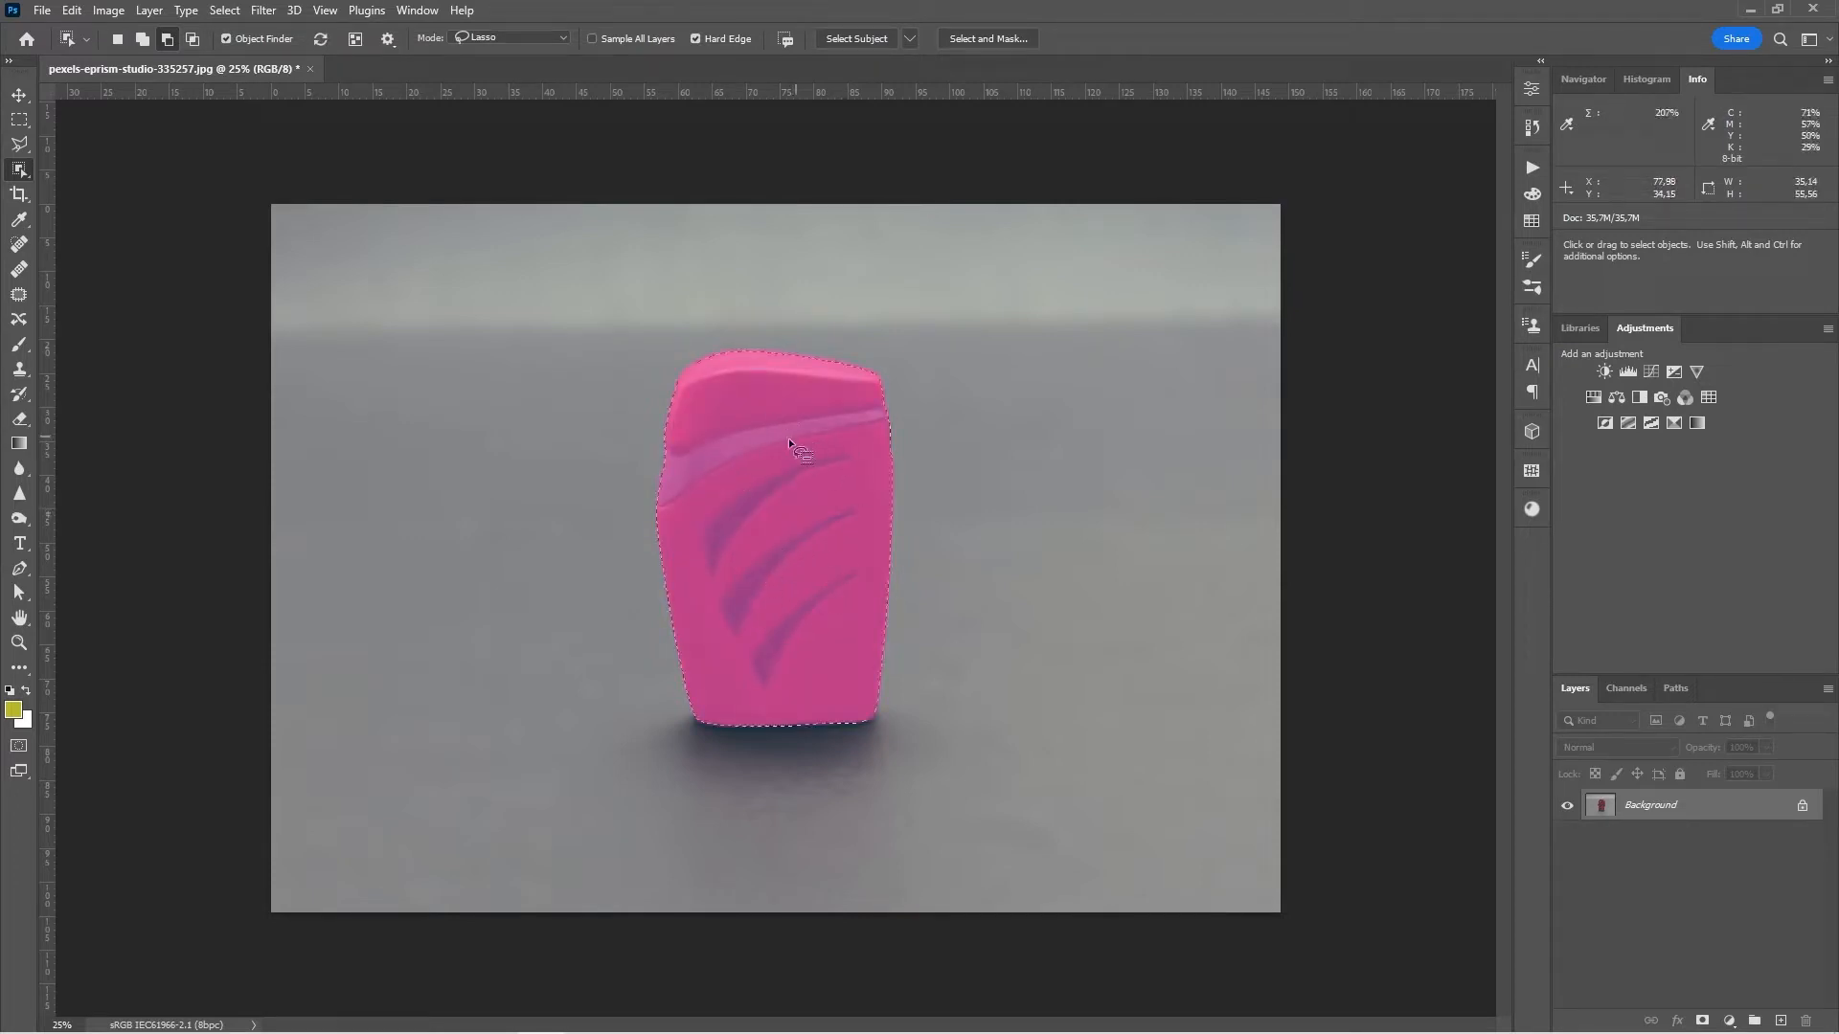
{"action": "left_click", "coordinate": [768, 532]}
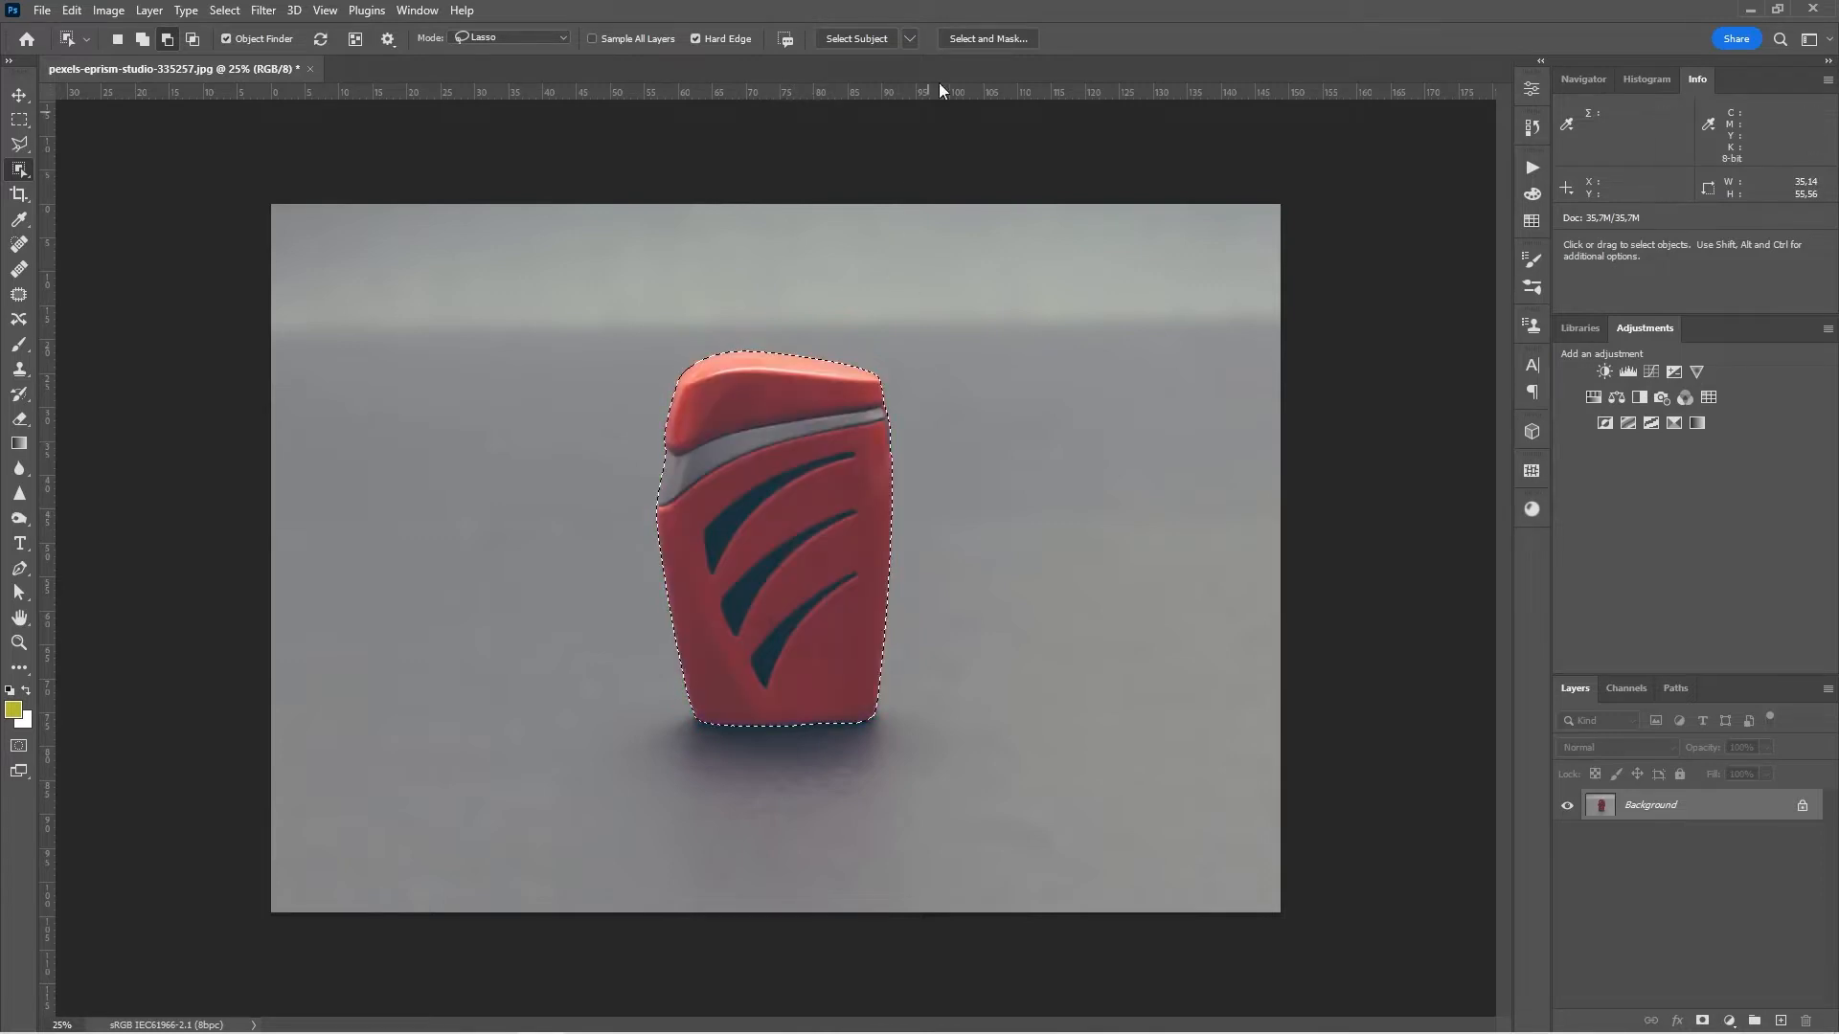
{"action": "left_click", "coordinate": [982, 38]}
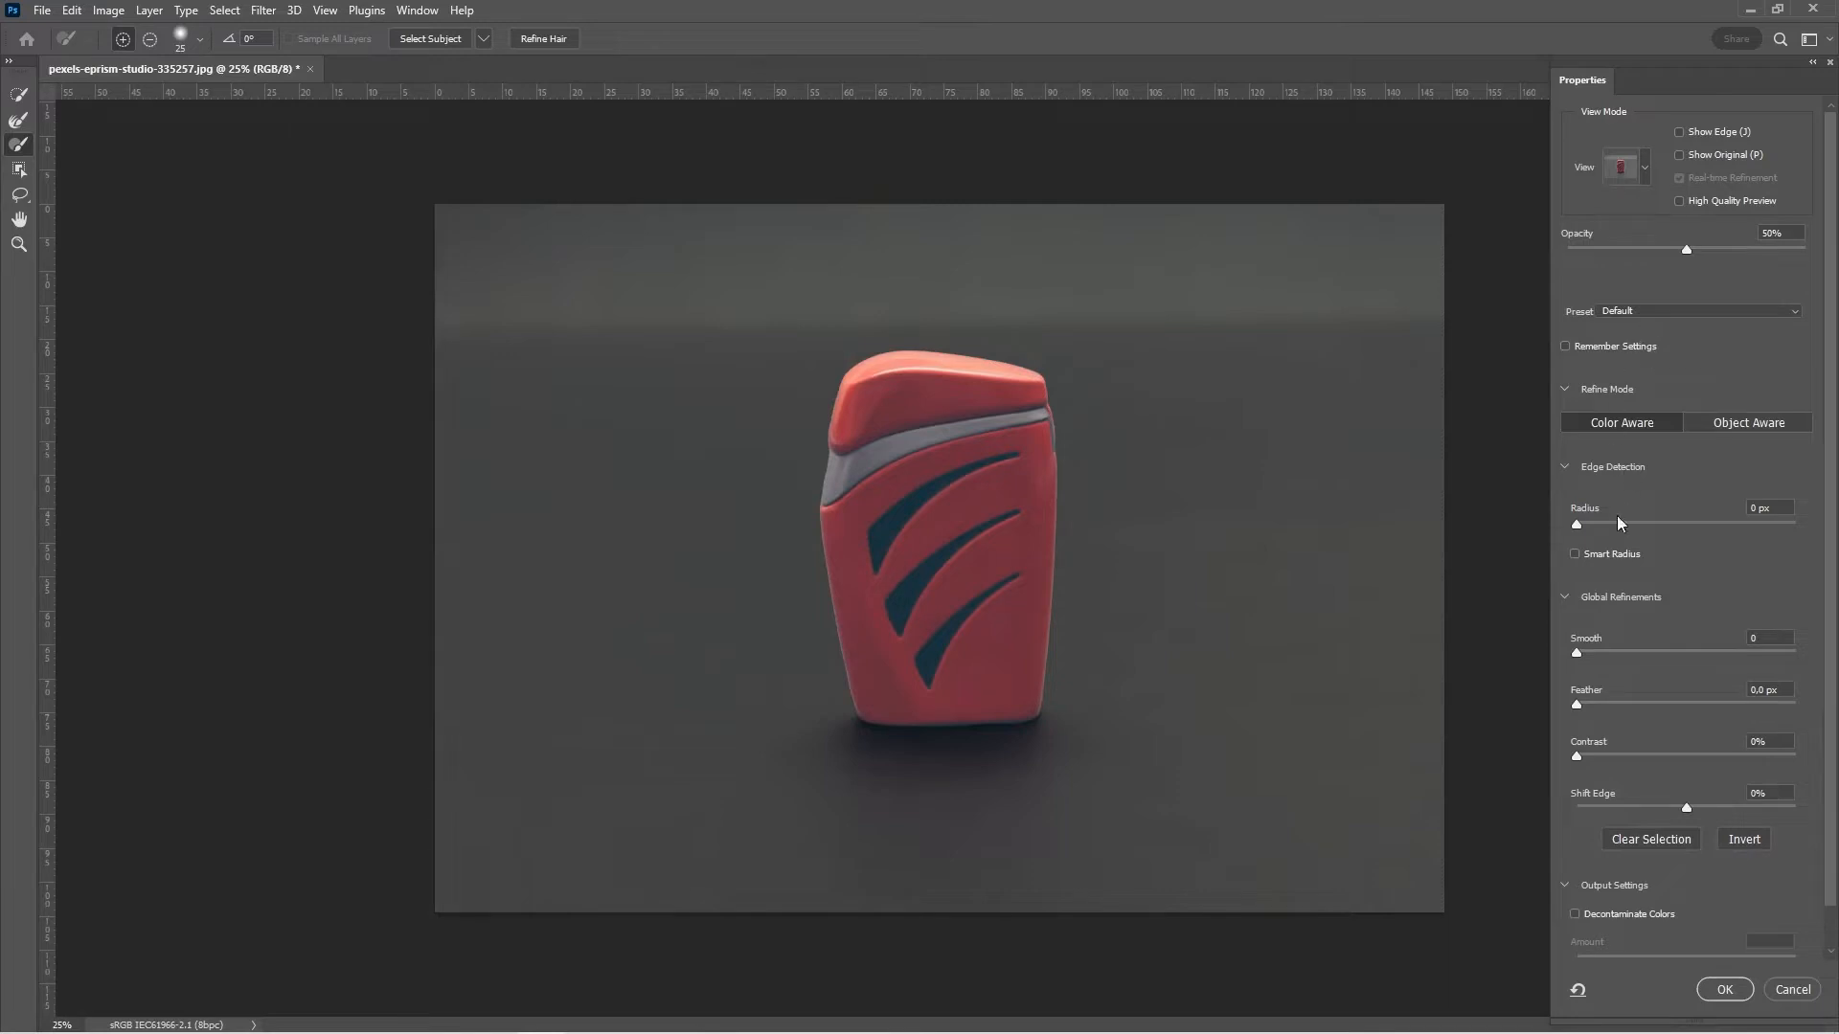
{"action": "left_click_drag", "start_coordinate": [1586, 655], "coordinate": [1618, 655]}
{"action": "left_click", "coordinate": [1725, 989]}
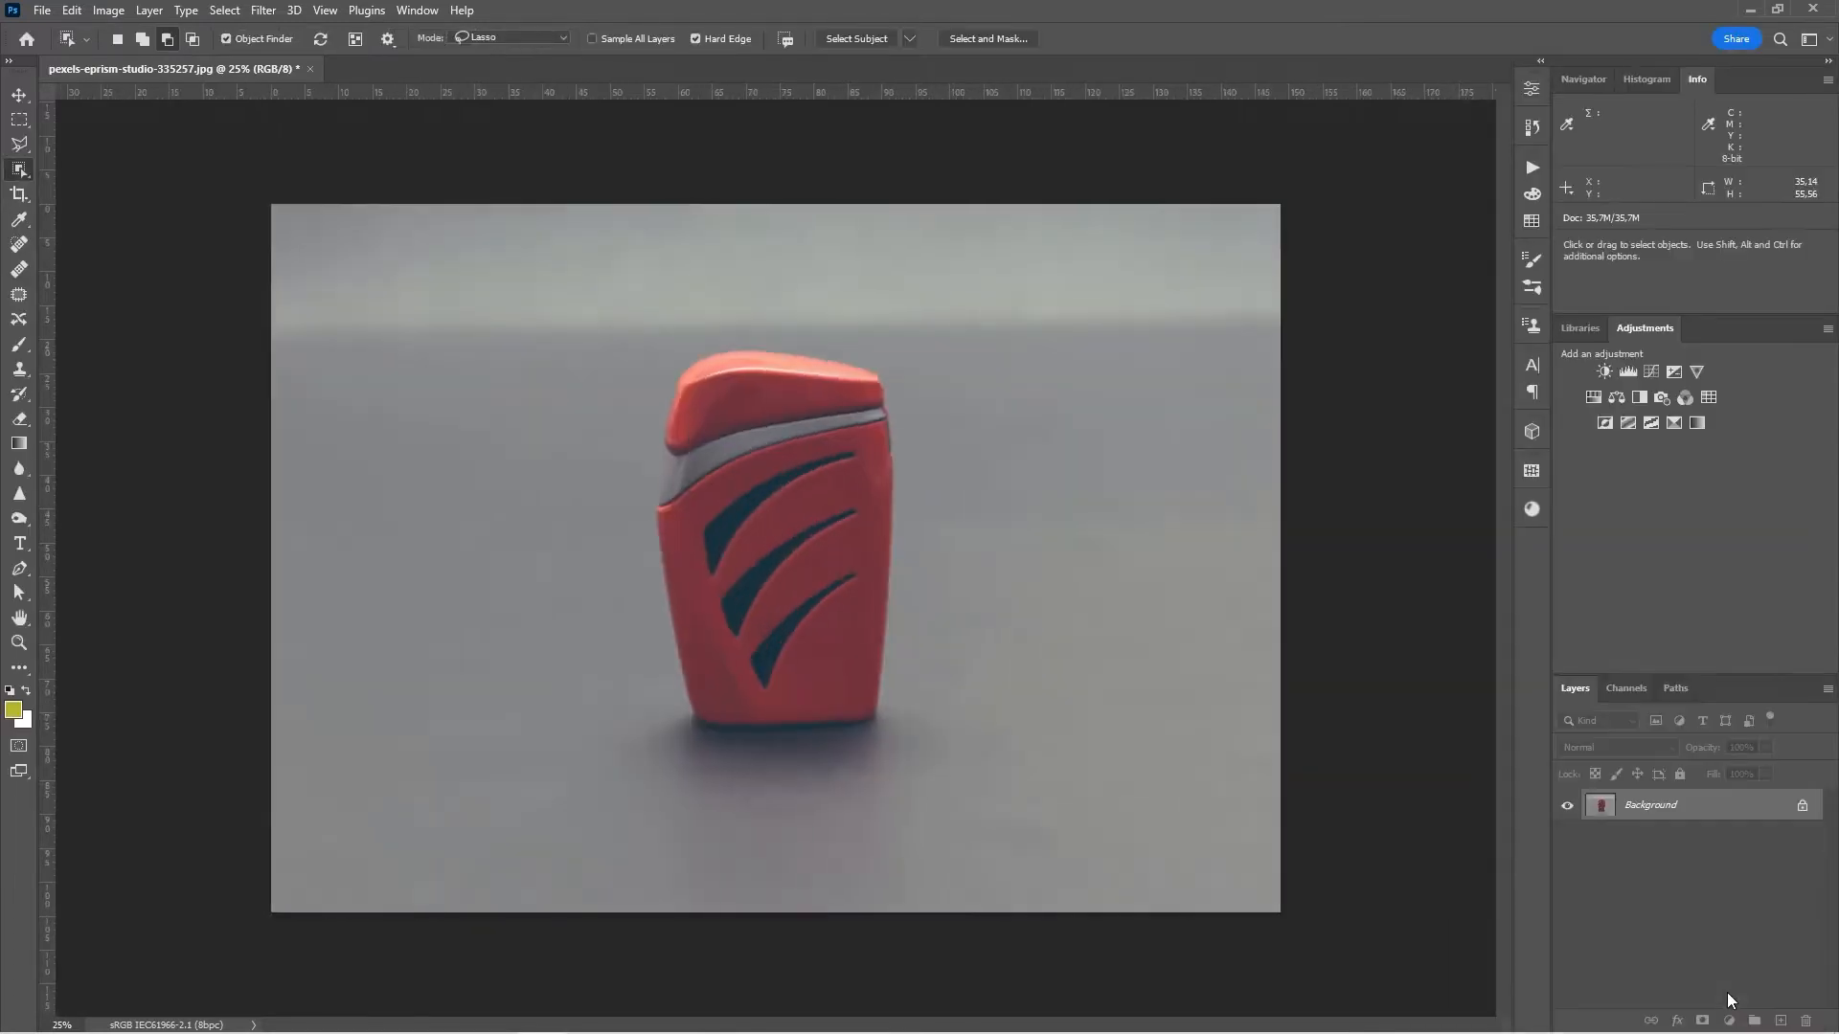
- Convert the locked Background into the regular layer Layer 0 and add a layer mask that isolates the lighter
{"action": "double_click", "coordinate": [1651, 807]}
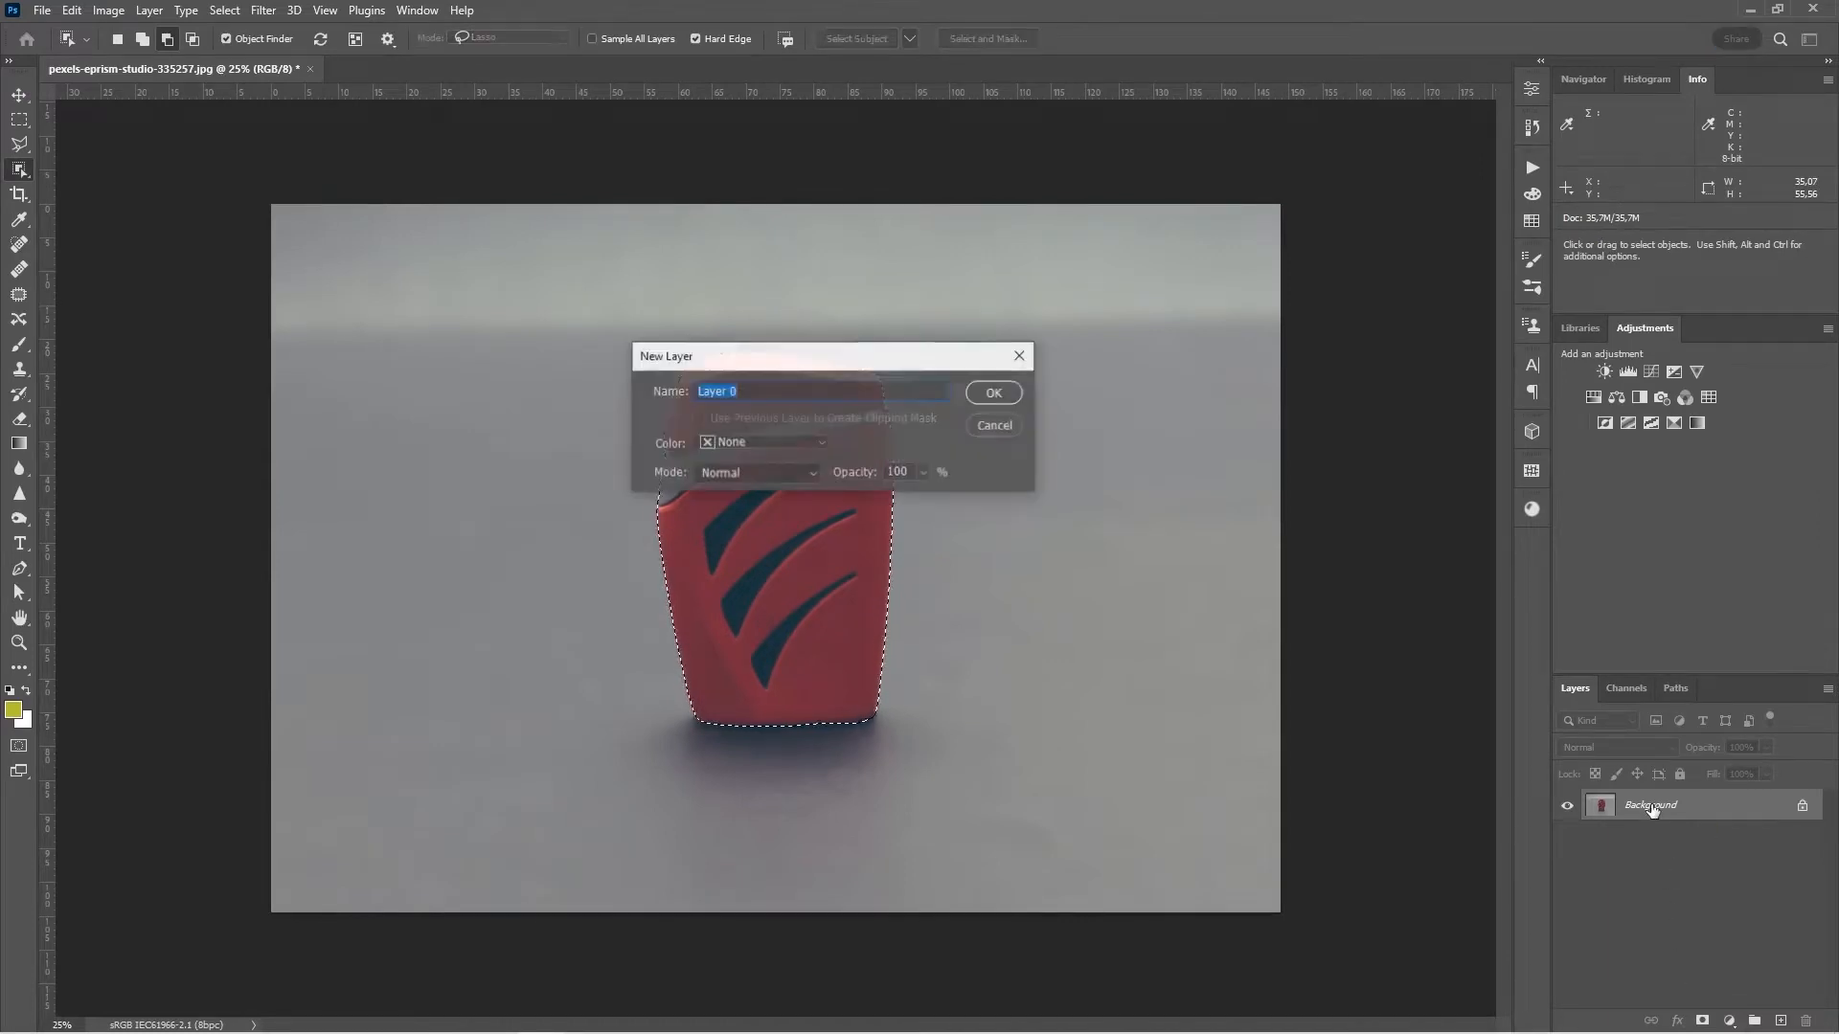
{"action": "left_click", "coordinate": [1007, 394]}
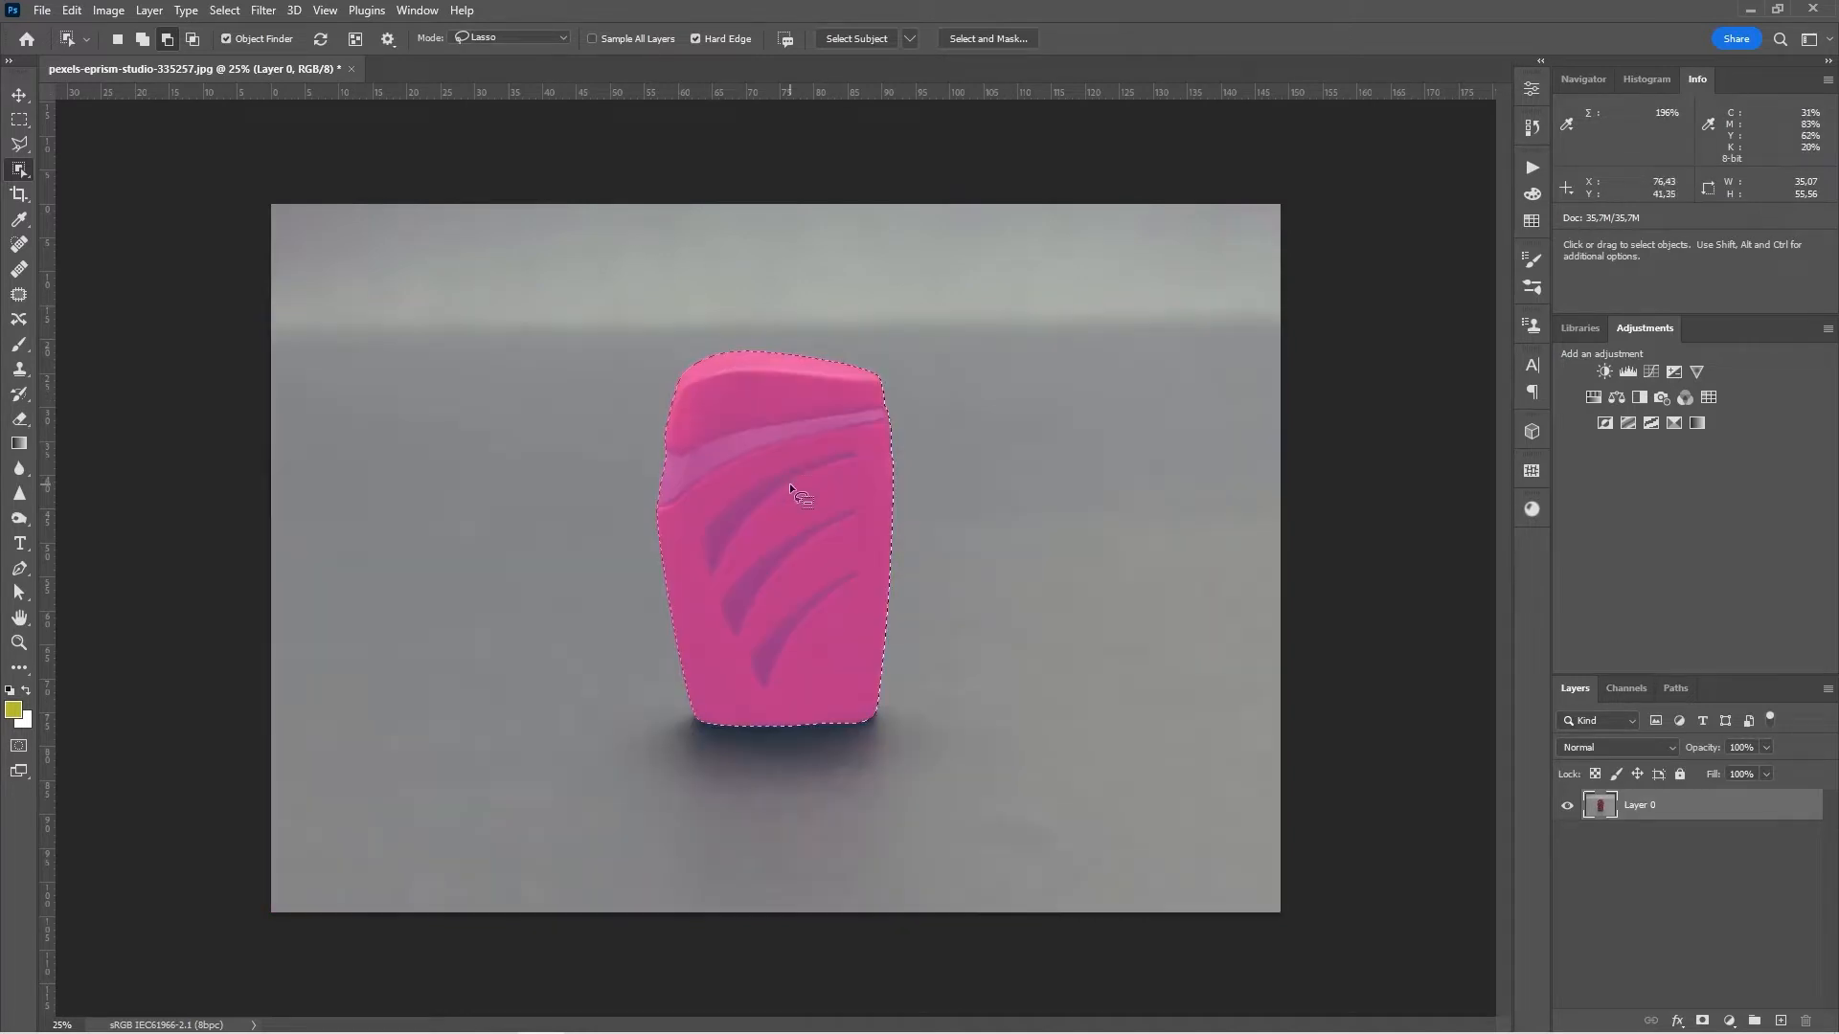
{"action": "left_click", "coordinate": [751, 503]}
{"action": "key", "text": "v"}
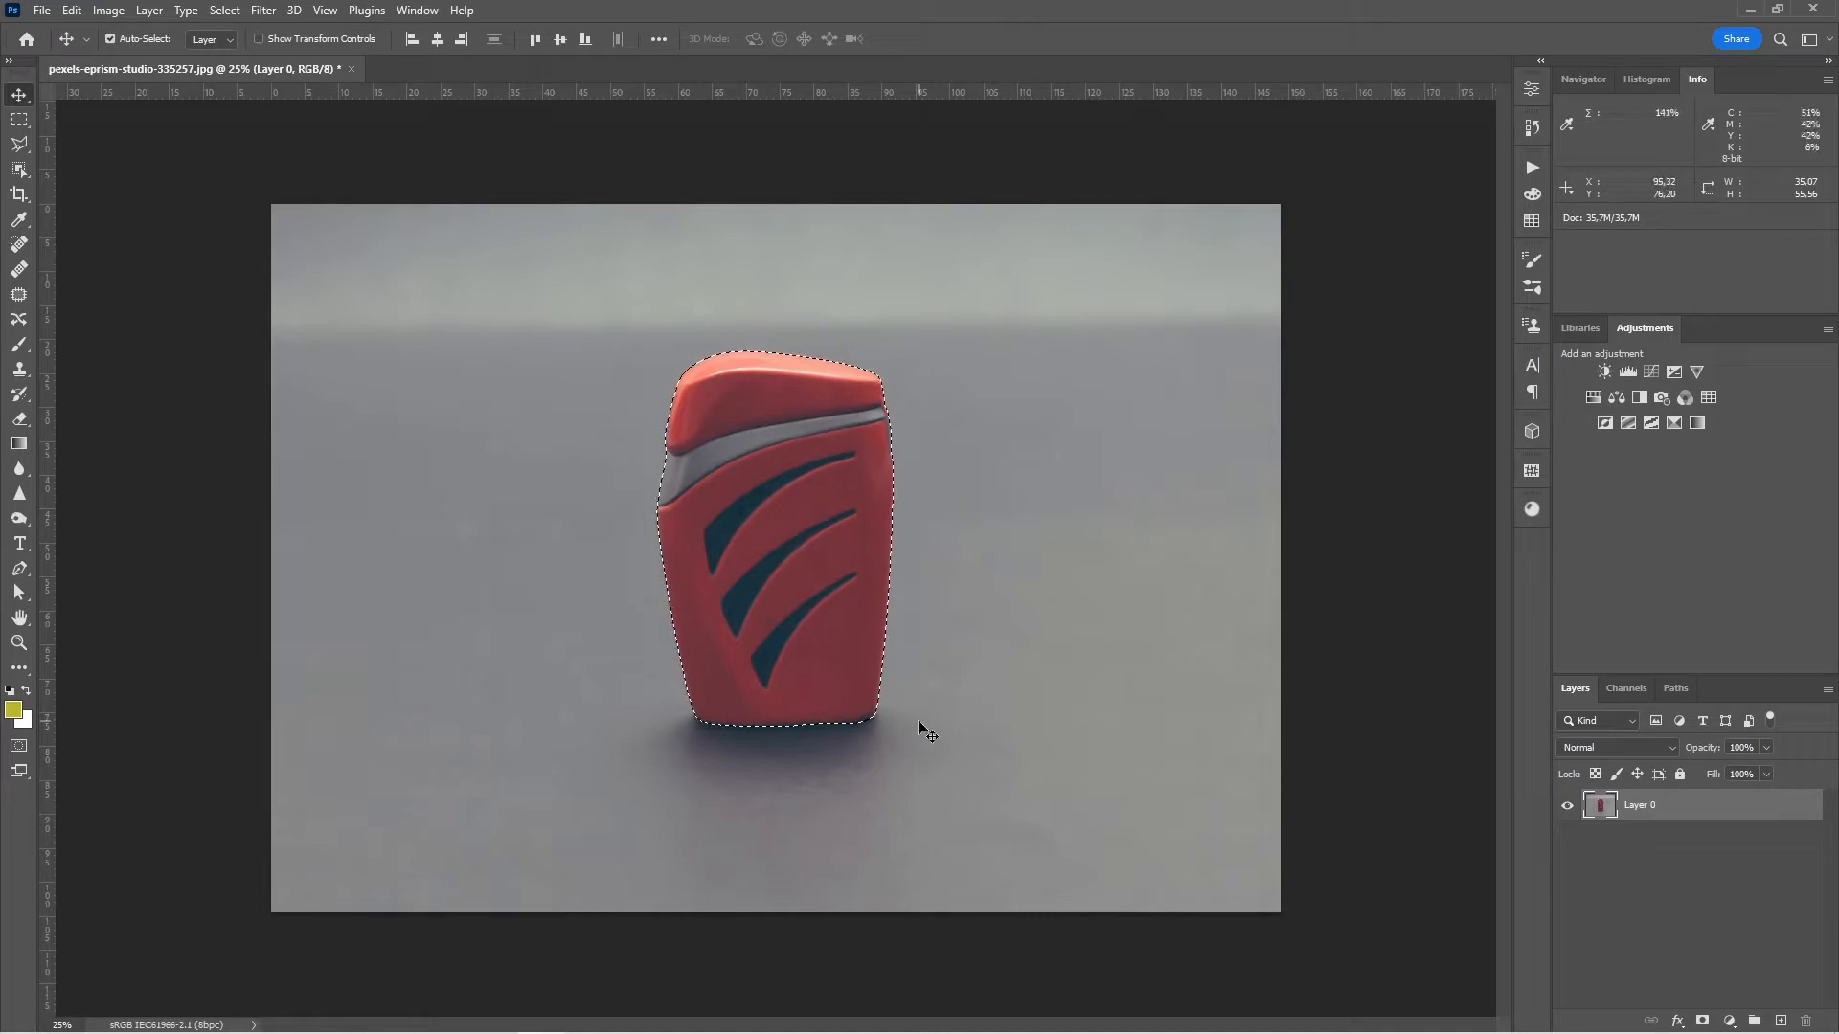
{"action": "left_click", "coordinate": [1704, 1021]}
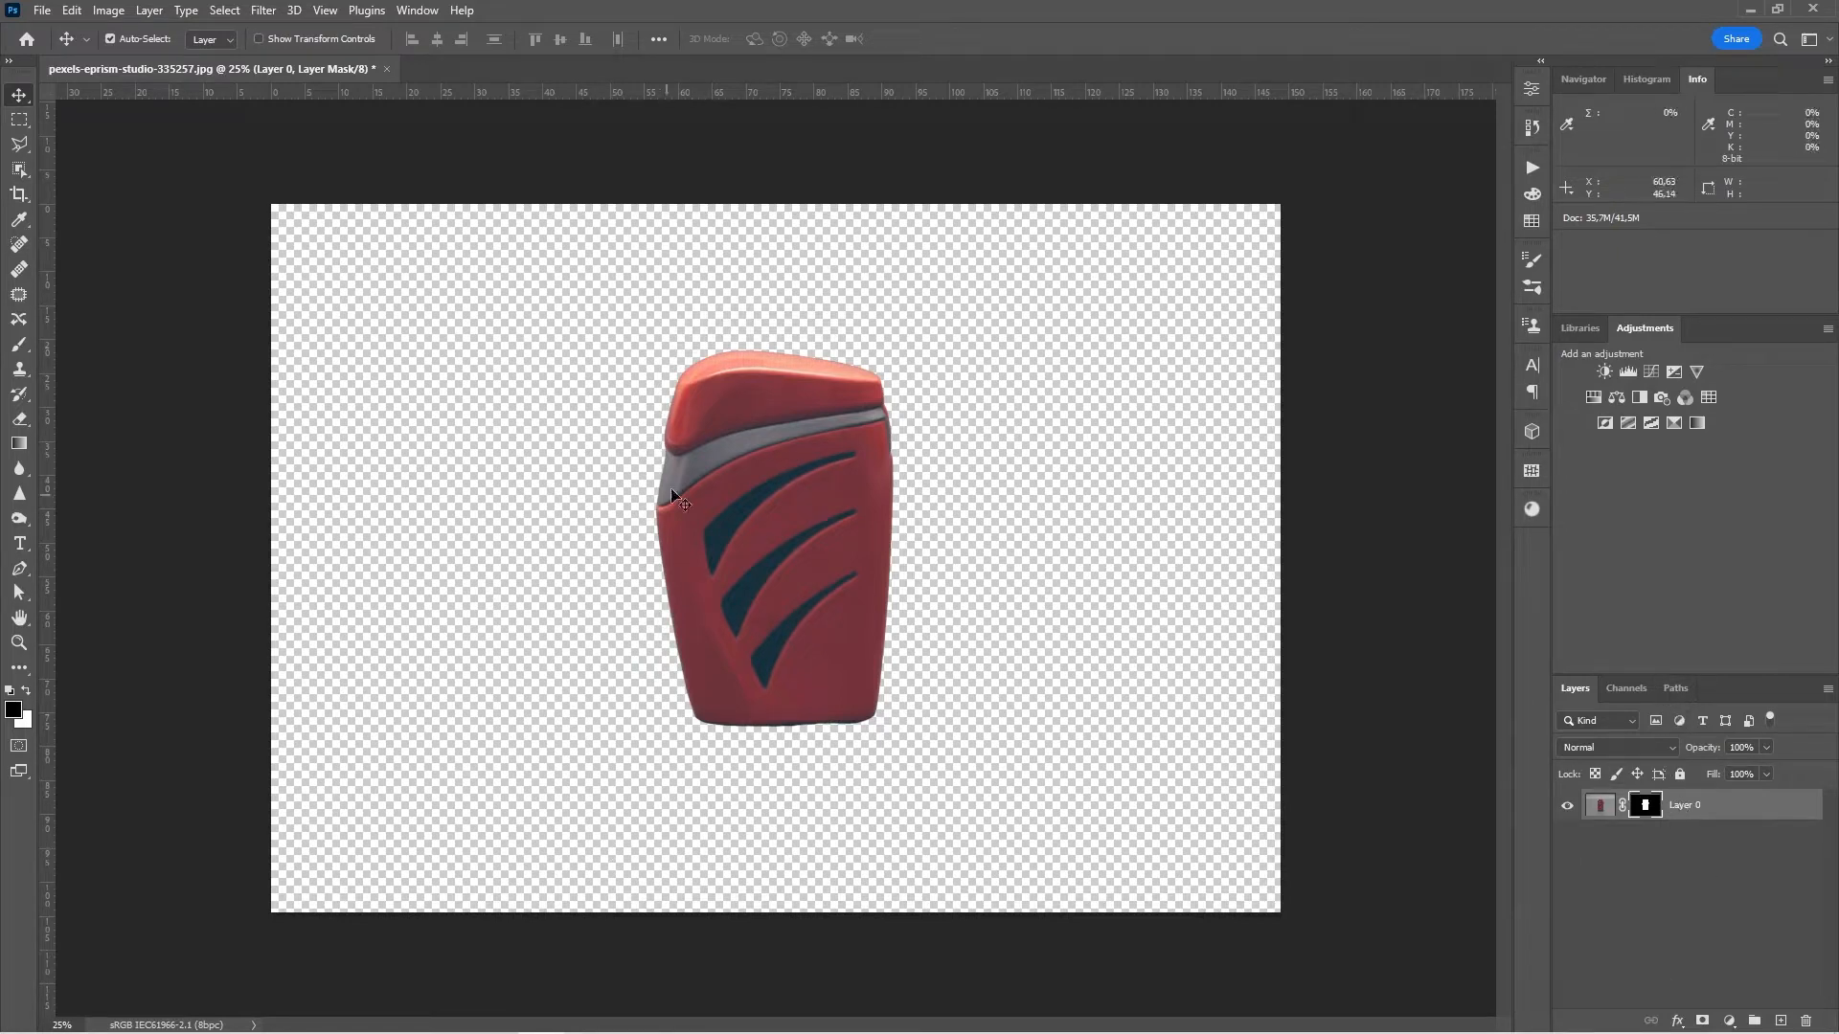
- Browse the Adobe Substance materials library for a surface to place behind the lighter
{"action": "left_click", "coordinate": [1532, 510]}
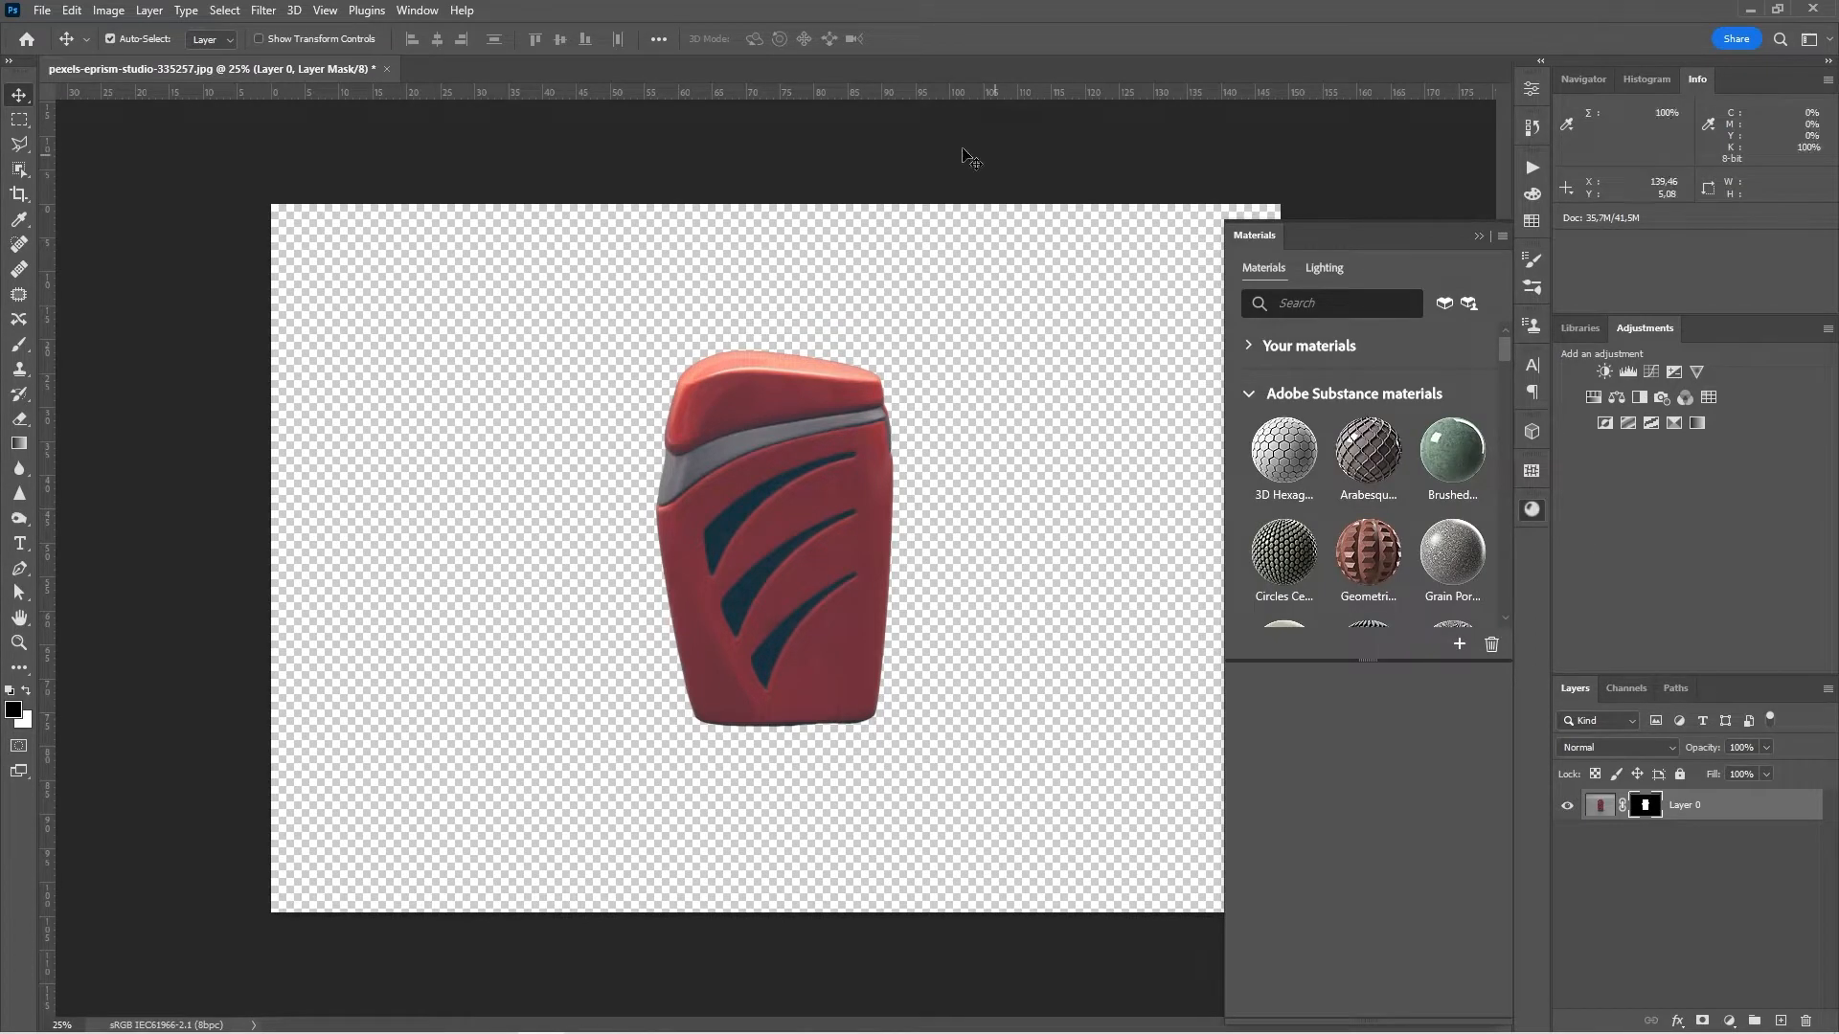
{"action": "left_click", "coordinate": [417, 9]}
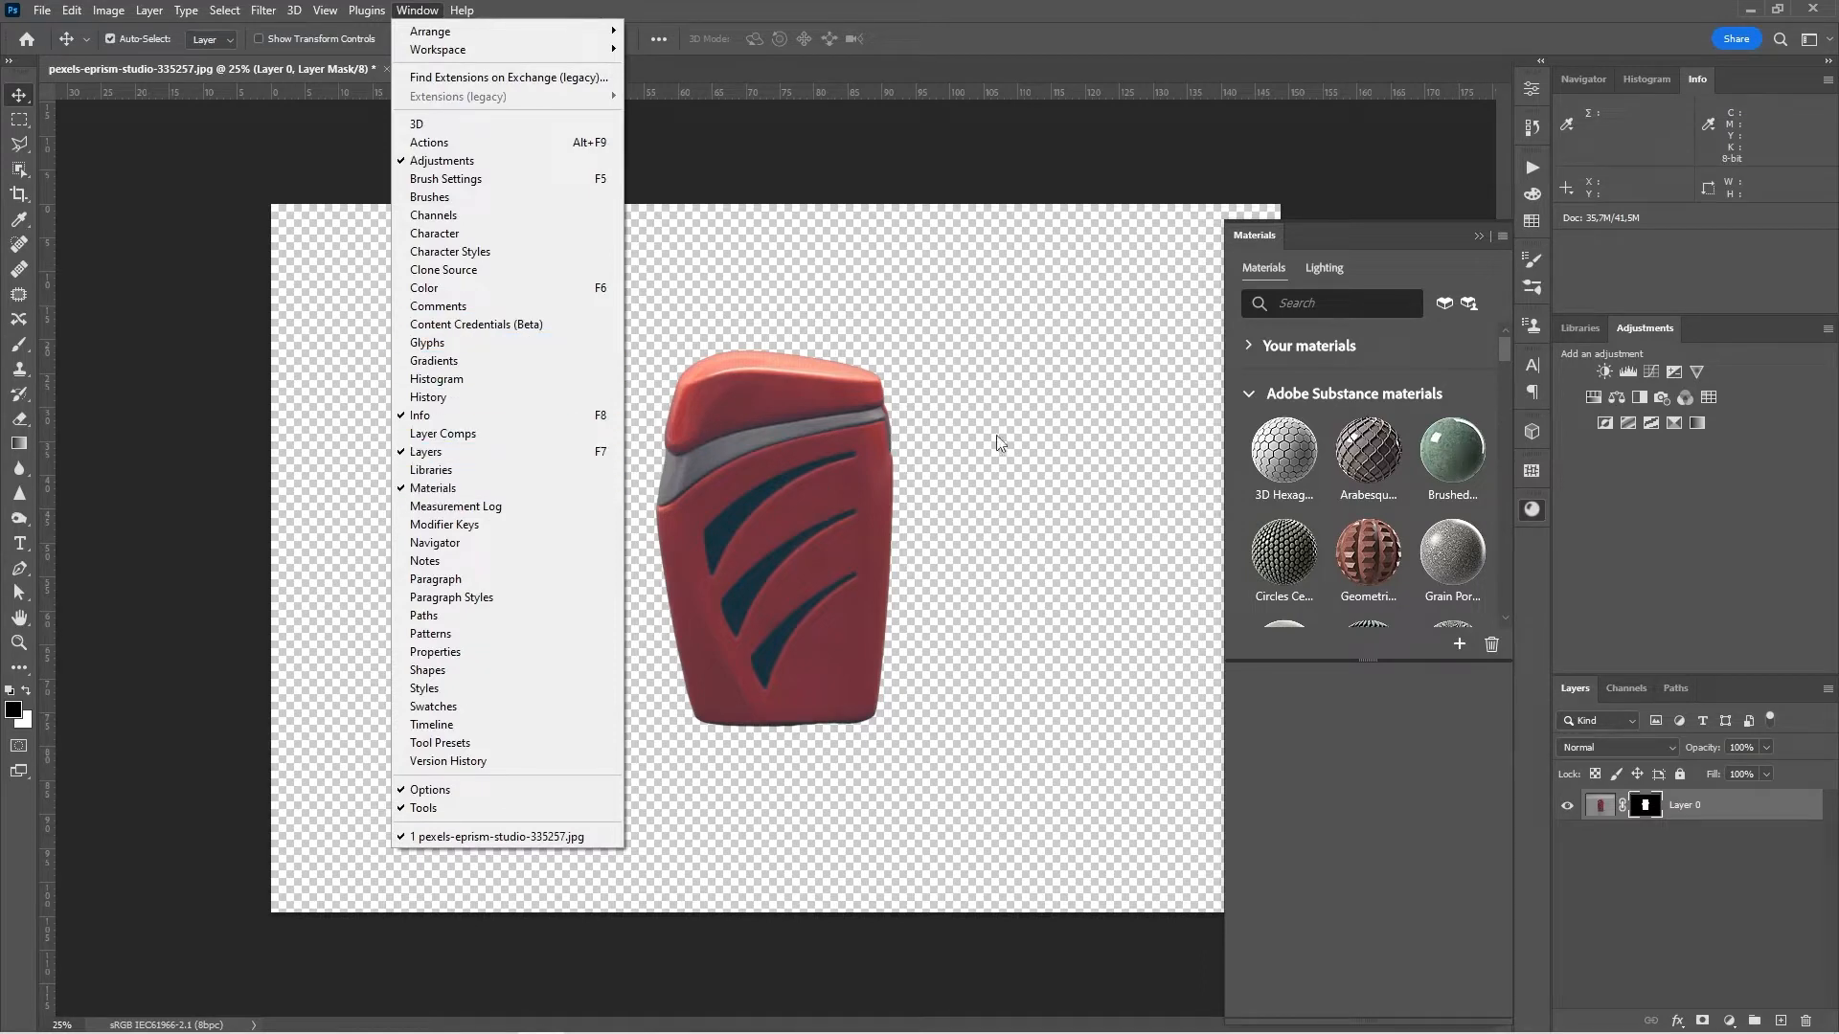
{"action": "left_click", "coordinate": [1432, 257]}
{"action": "scroll", "coordinate": [1388, 454], "scroll_direction": "down", "scroll_amount": 3}
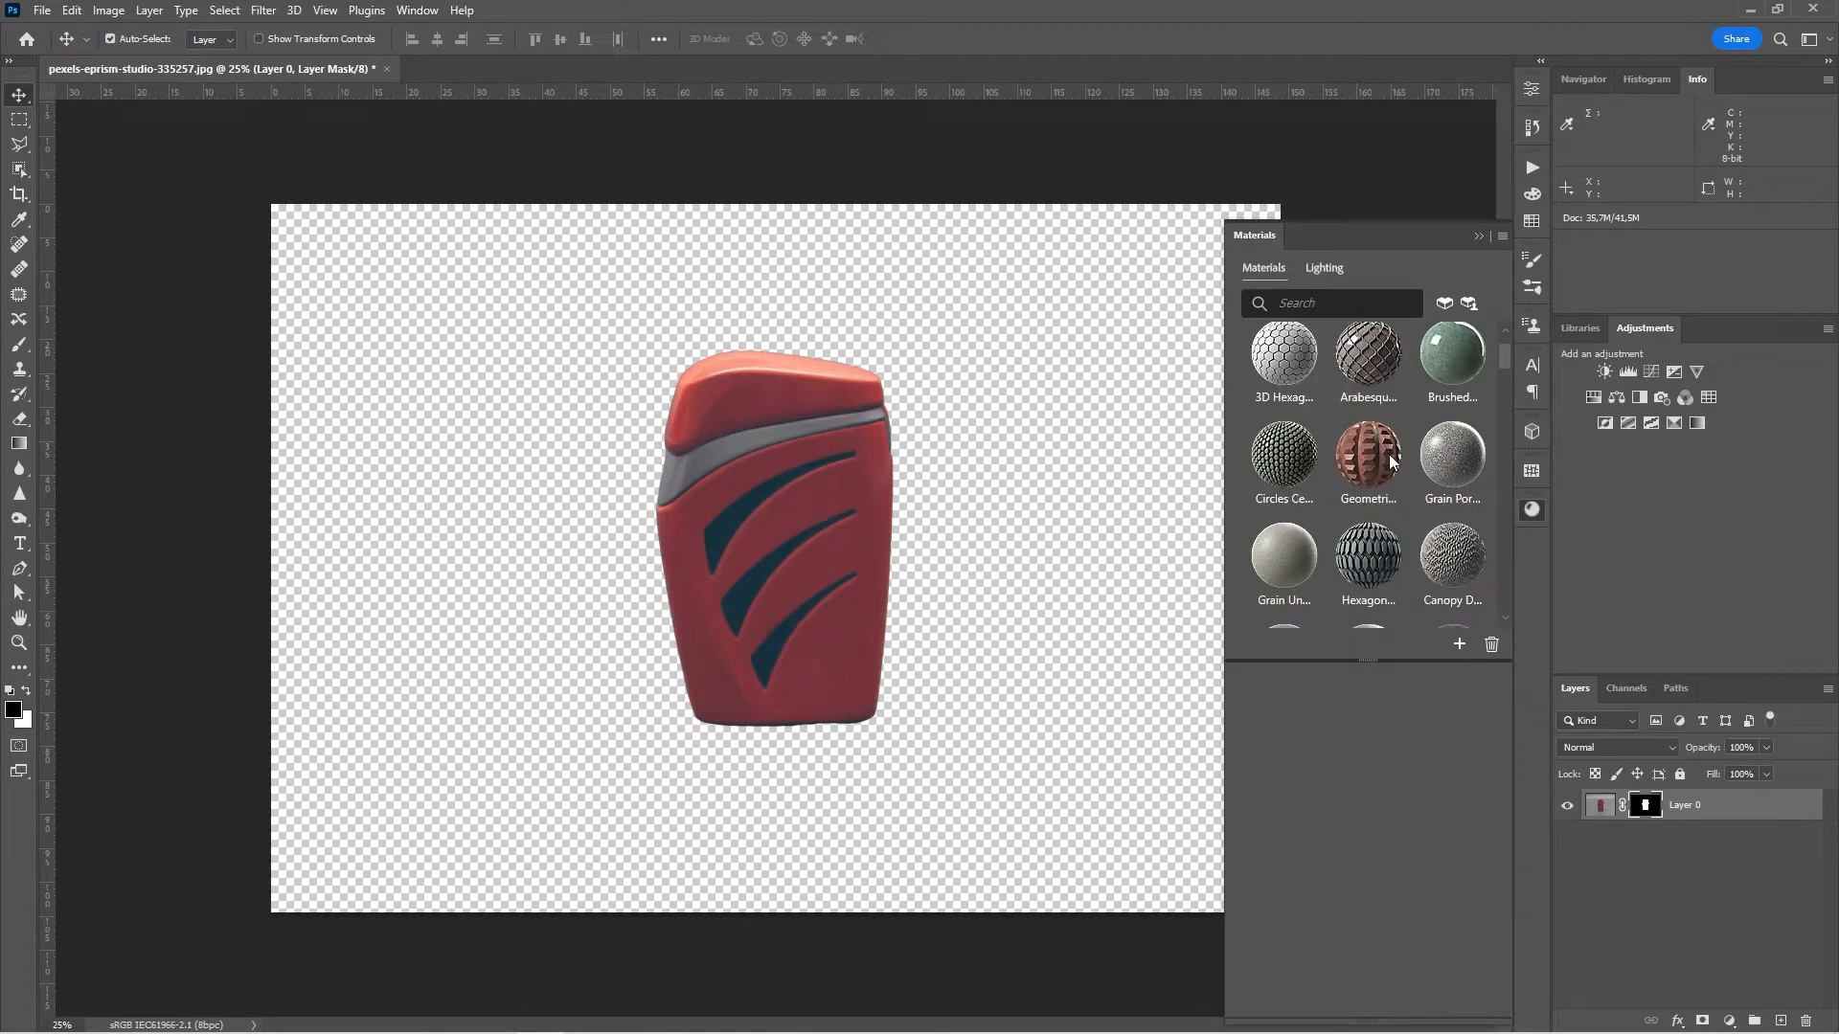
{"action": "scroll", "coordinate": [1389, 462], "scroll_direction": "down", "scroll_amount": 1}
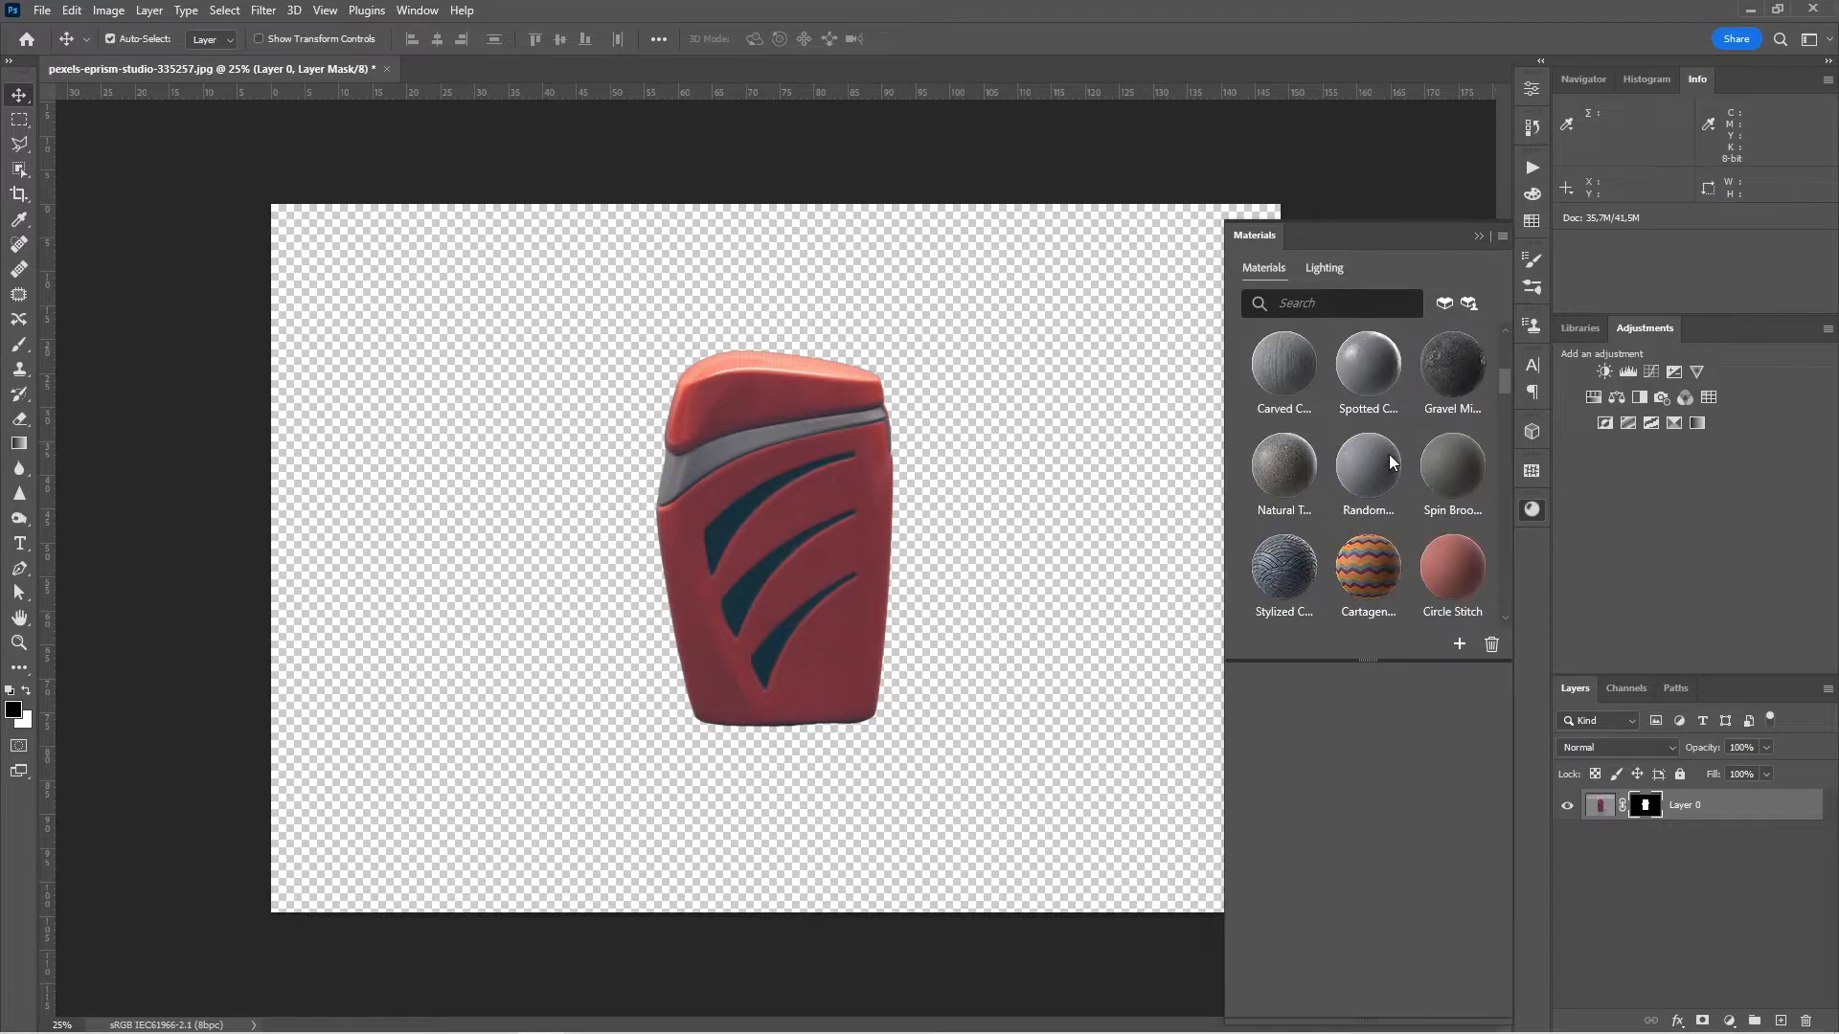
{"action": "scroll", "coordinate": [1389, 454], "scroll_direction": "down", "scroll_amount": 4}
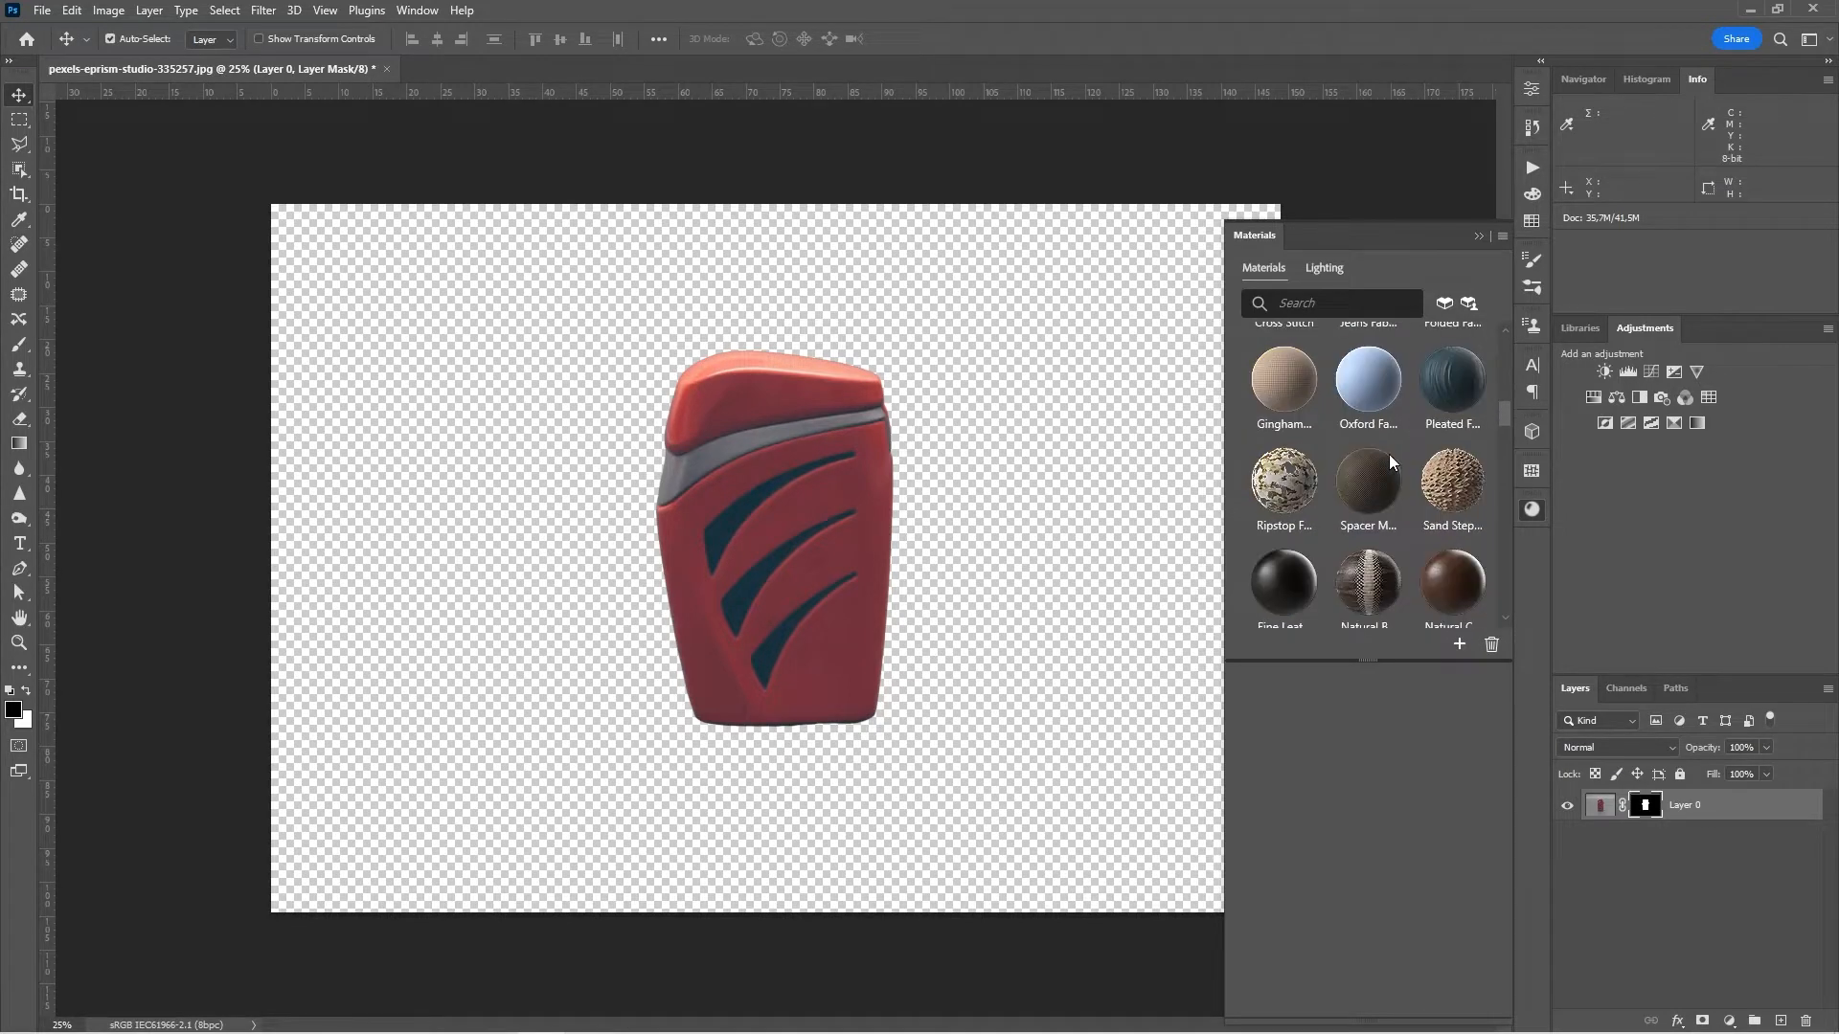
{"action": "scroll", "coordinate": [1389, 462], "scroll_direction": "down", "scroll_amount": 1}
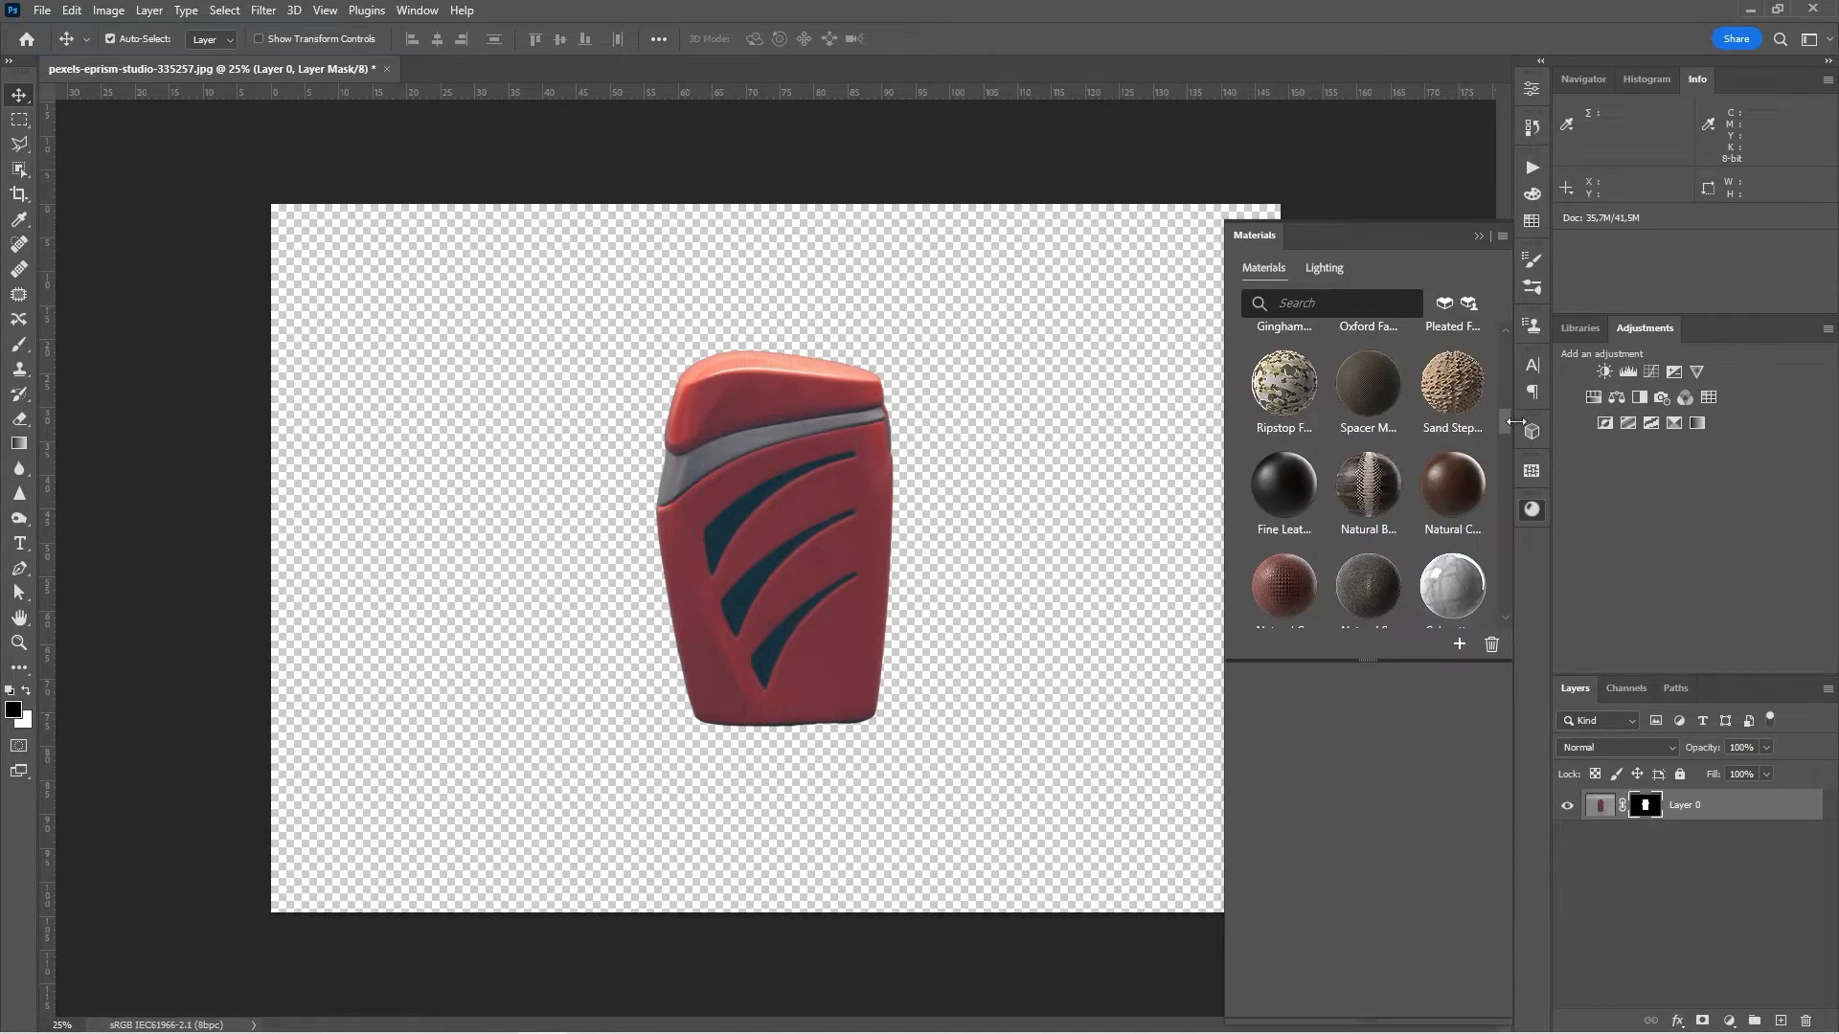
{"action": "mouse_move", "coordinate": [1504, 421]}
{"action": "left_mouse_down"}
{"action": "mouse_move", "coordinate": [1469, 491]}
{"action": "mouse_move", "coordinate": [1484, 556]}
{"action": "mouse_move", "coordinate": [1519, 322]}
{"action": "left_mouse_up"}
- Search the materials for "wood", apply Larch Wood Varnished, and move its layer beneath the masked lighter layer
{"action": "left_click", "coordinate": [1351, 301]}
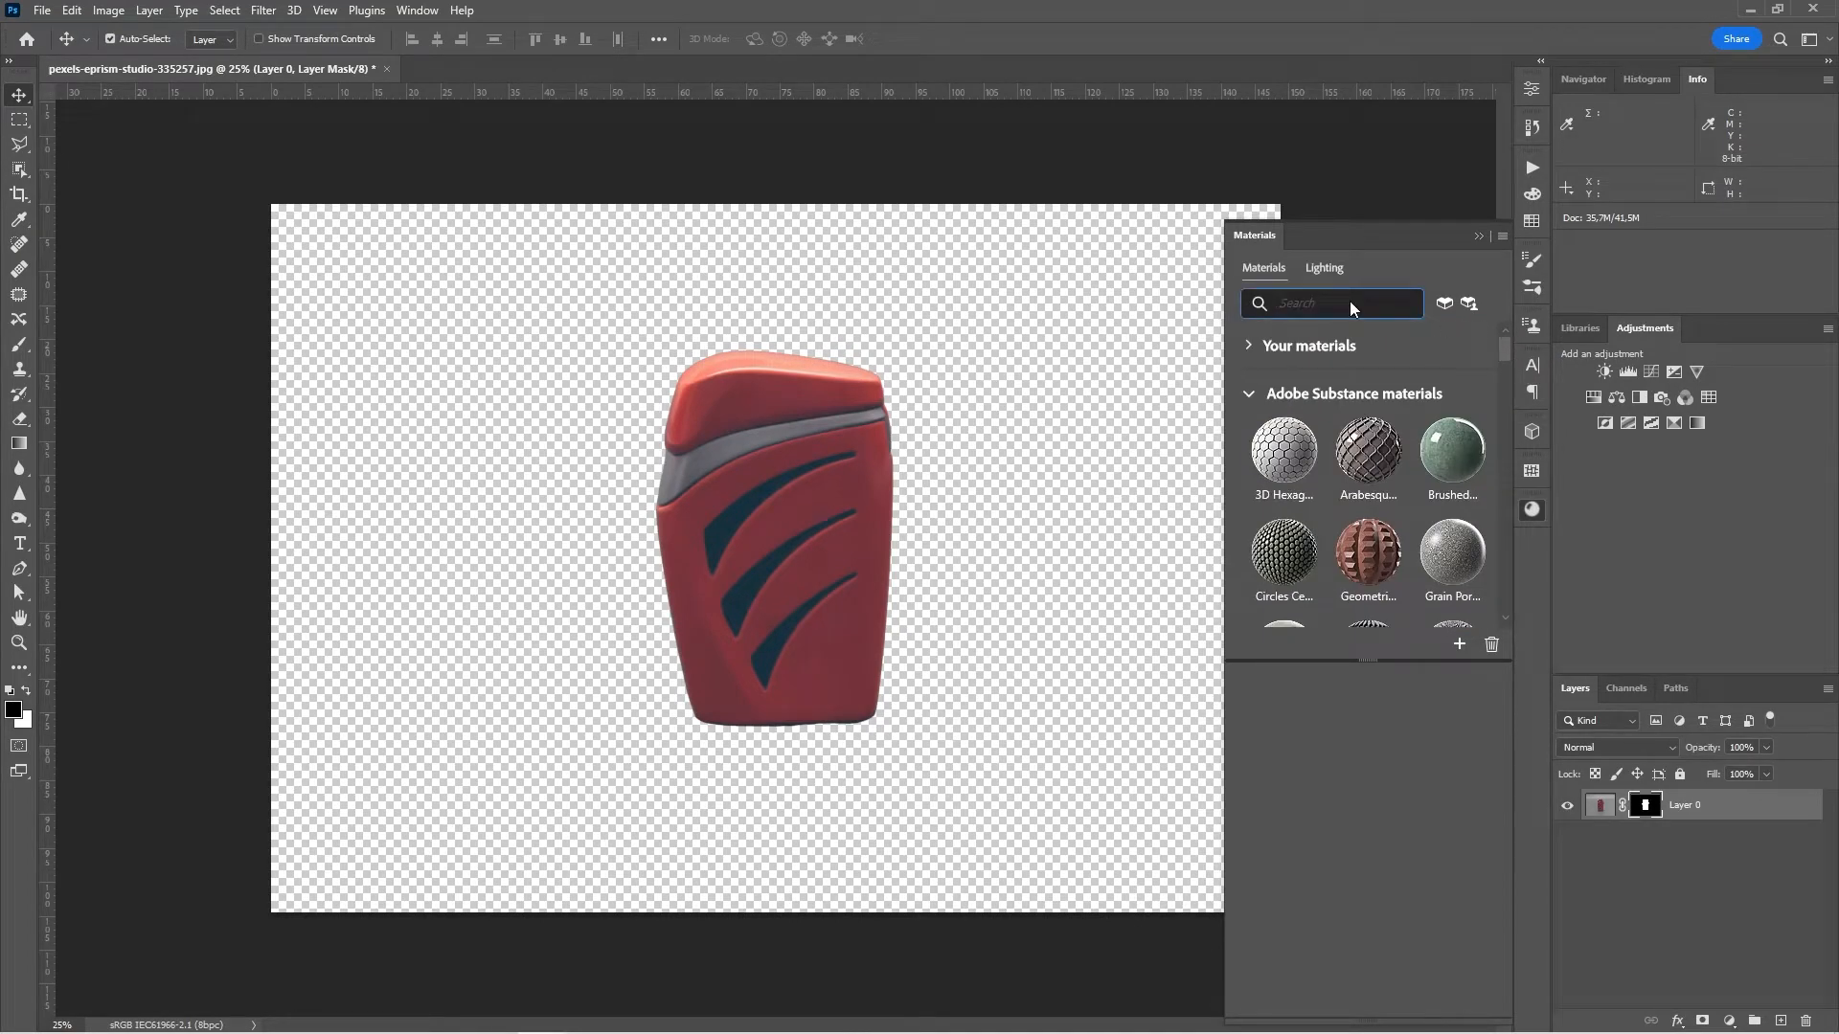
{"action": "type", "text": "wood"}
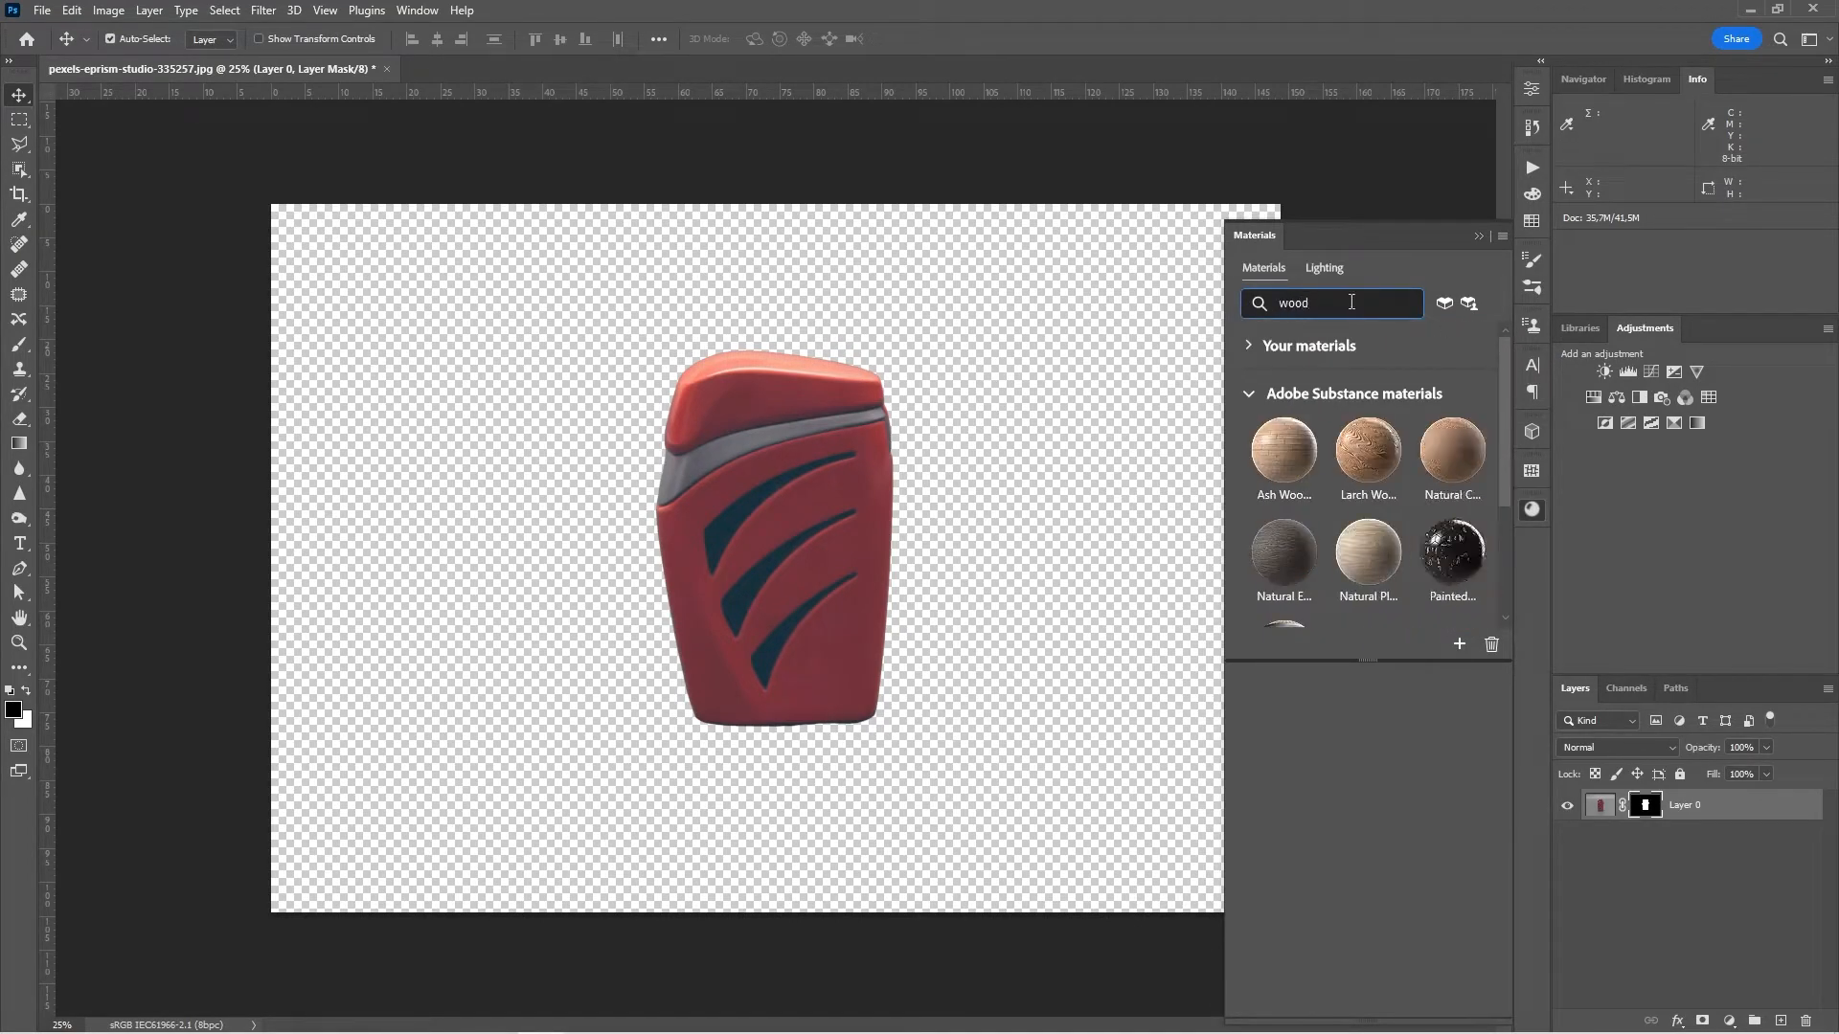
{"action": "left_click", "coordinate": [1371, 452]}
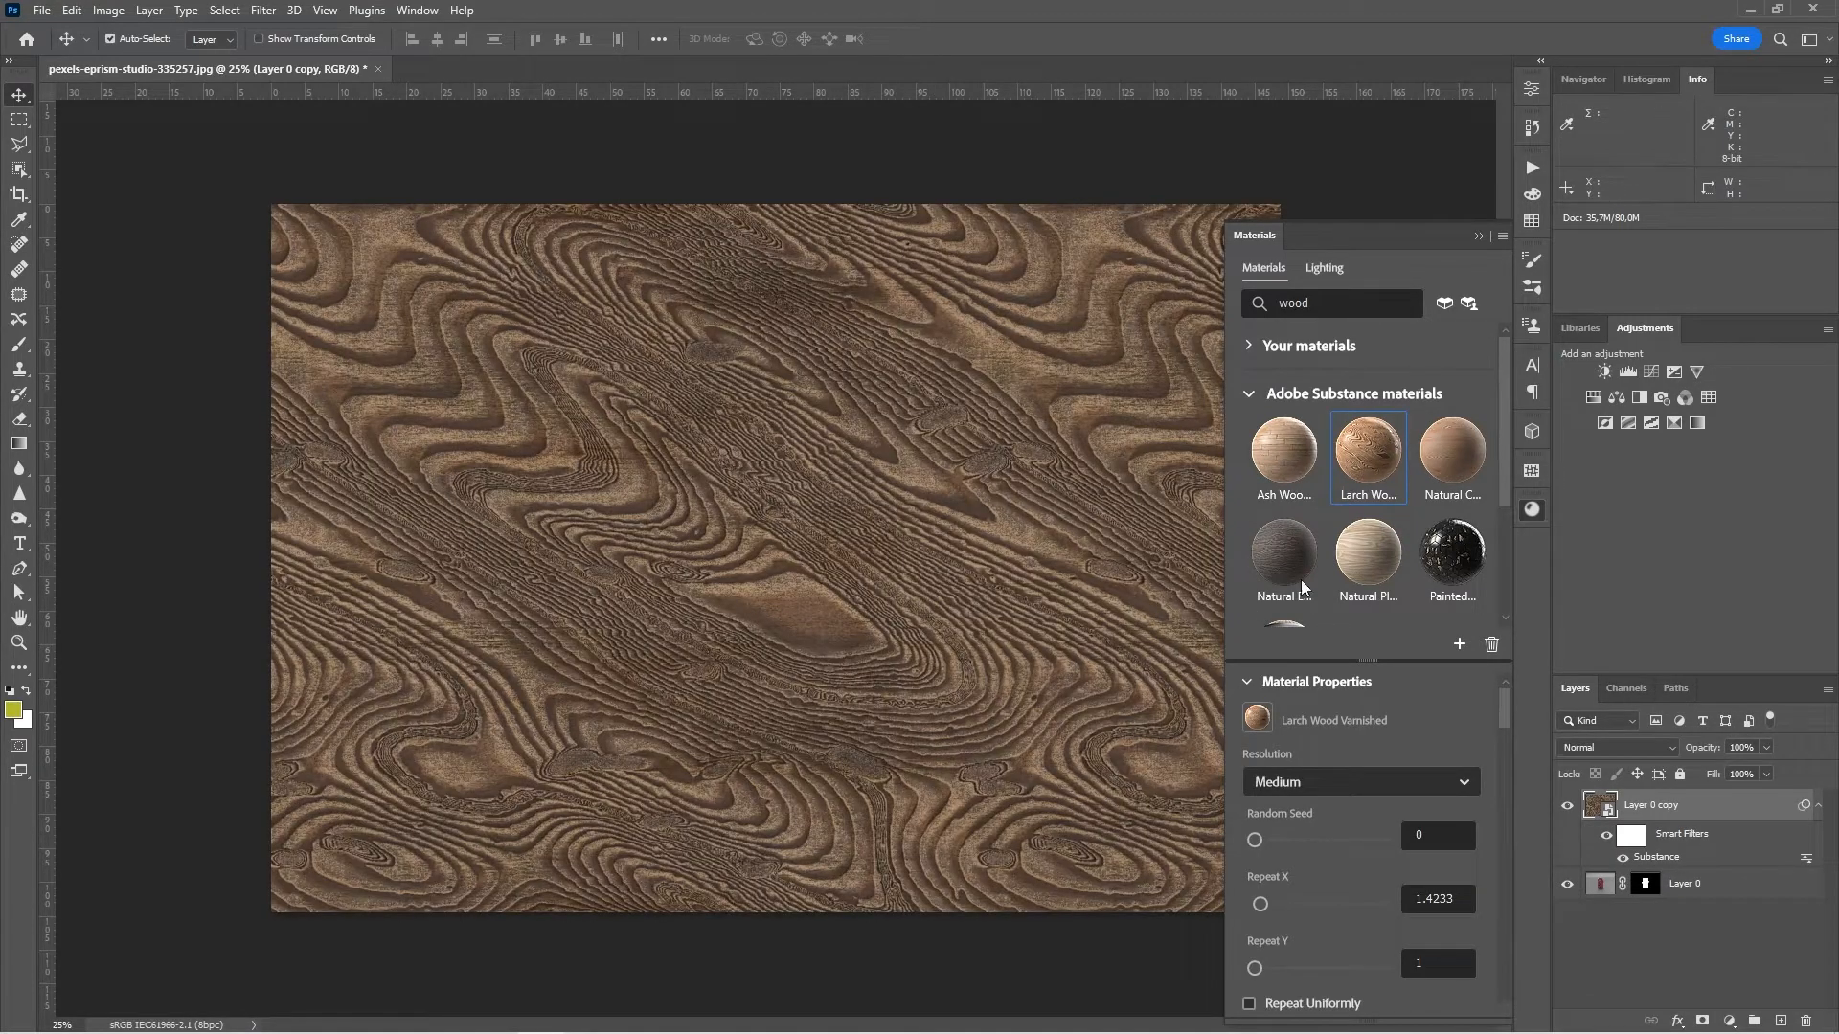
{"action": "left_click", "coordinate": [1480, 235]}
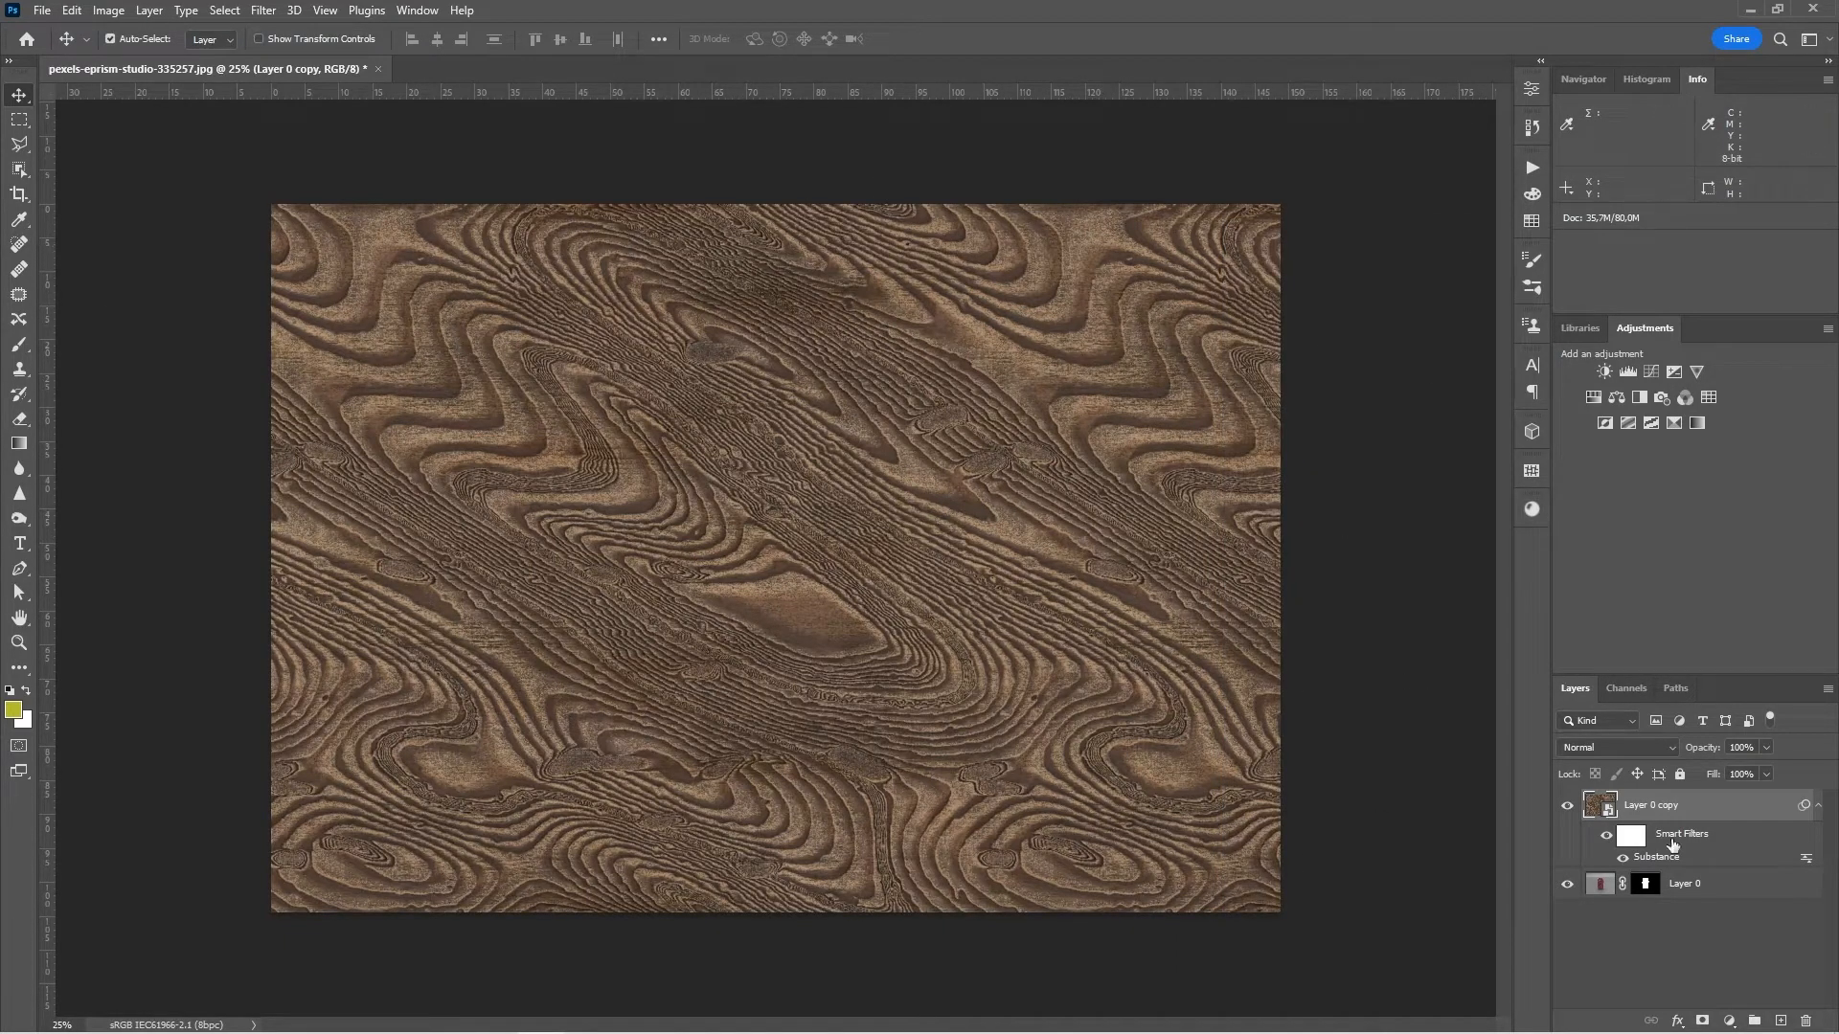
{"action": "left_click_drag", "start_coordinate": [1703, 812], "coordinate": [1709, 902]}
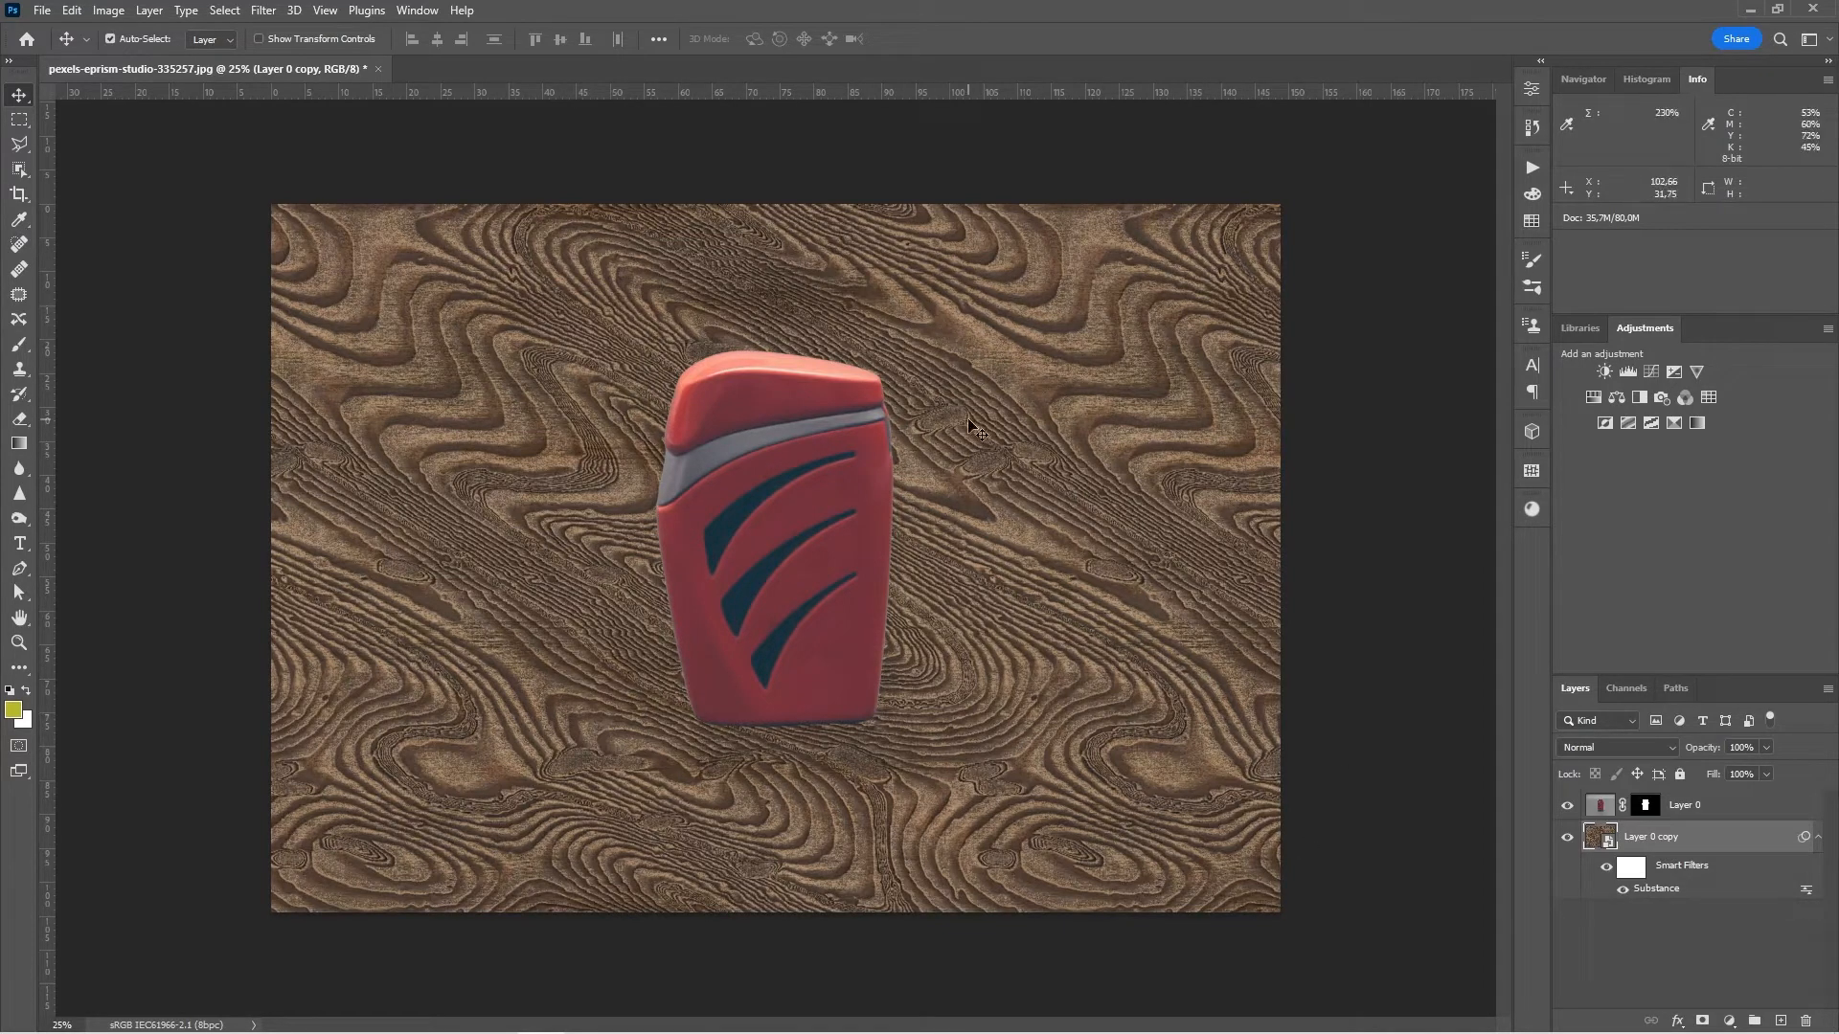
- Examine the Larch Wood Varnished material's properties, from repeat and wood colour to varnish, scratches, saturation and normal settings
{"action": "left_click", "coordinate": [1531, 512]}
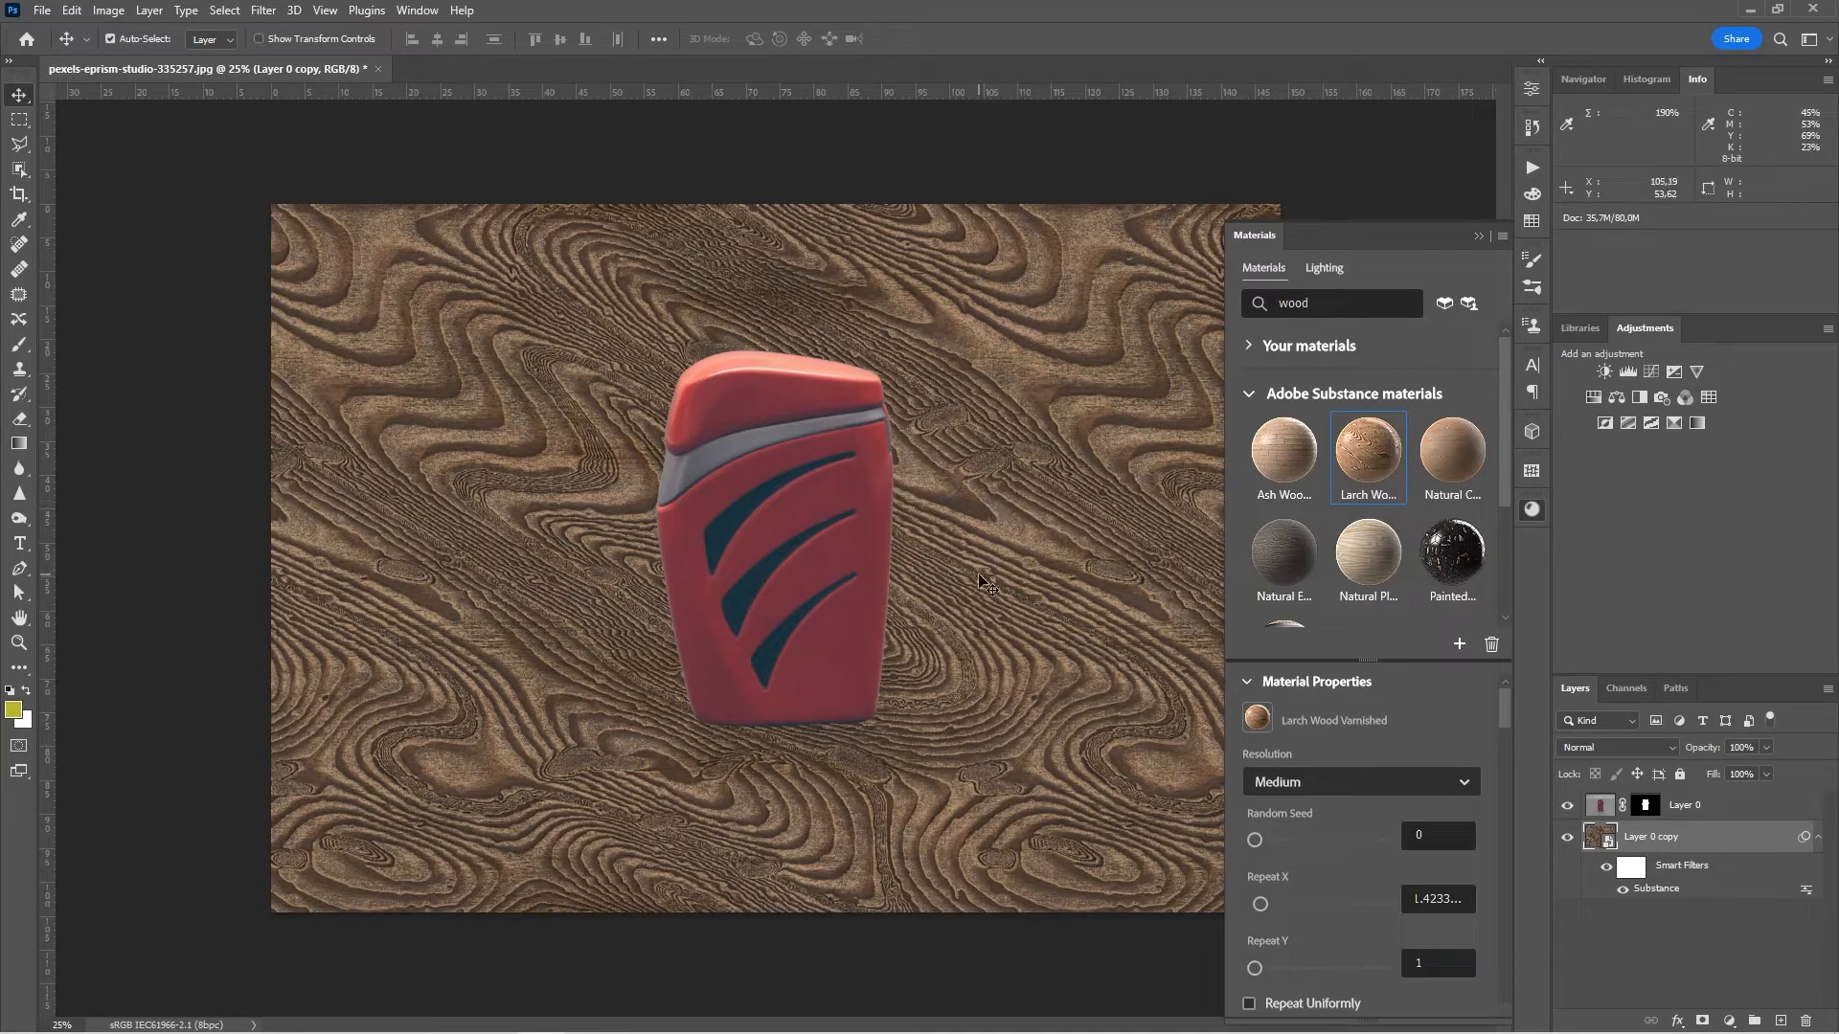
{"action": "scroll", "coordinate": [1456, 741], "scroll_direction": "down", "scroll_amount": 3}
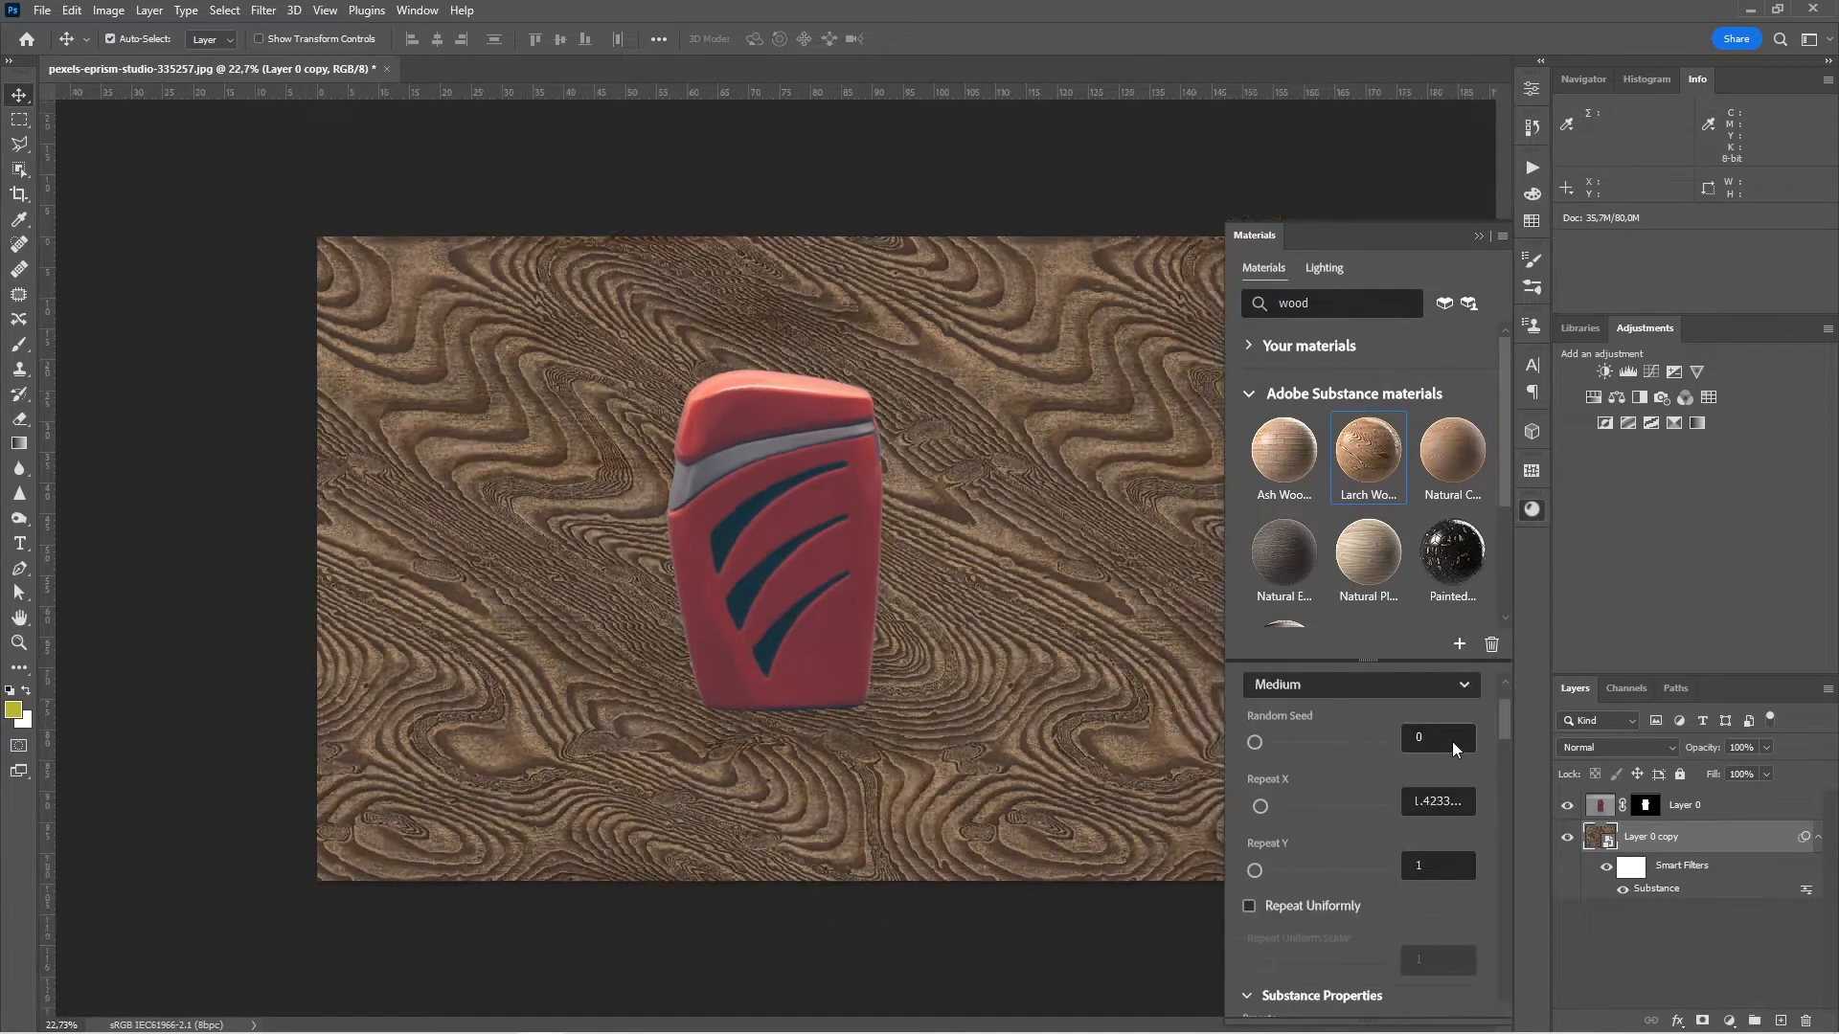
{"action": "scroll", "coordinate": [1364, 703], "scroll_direction": "up", "scroll_amount": 3}
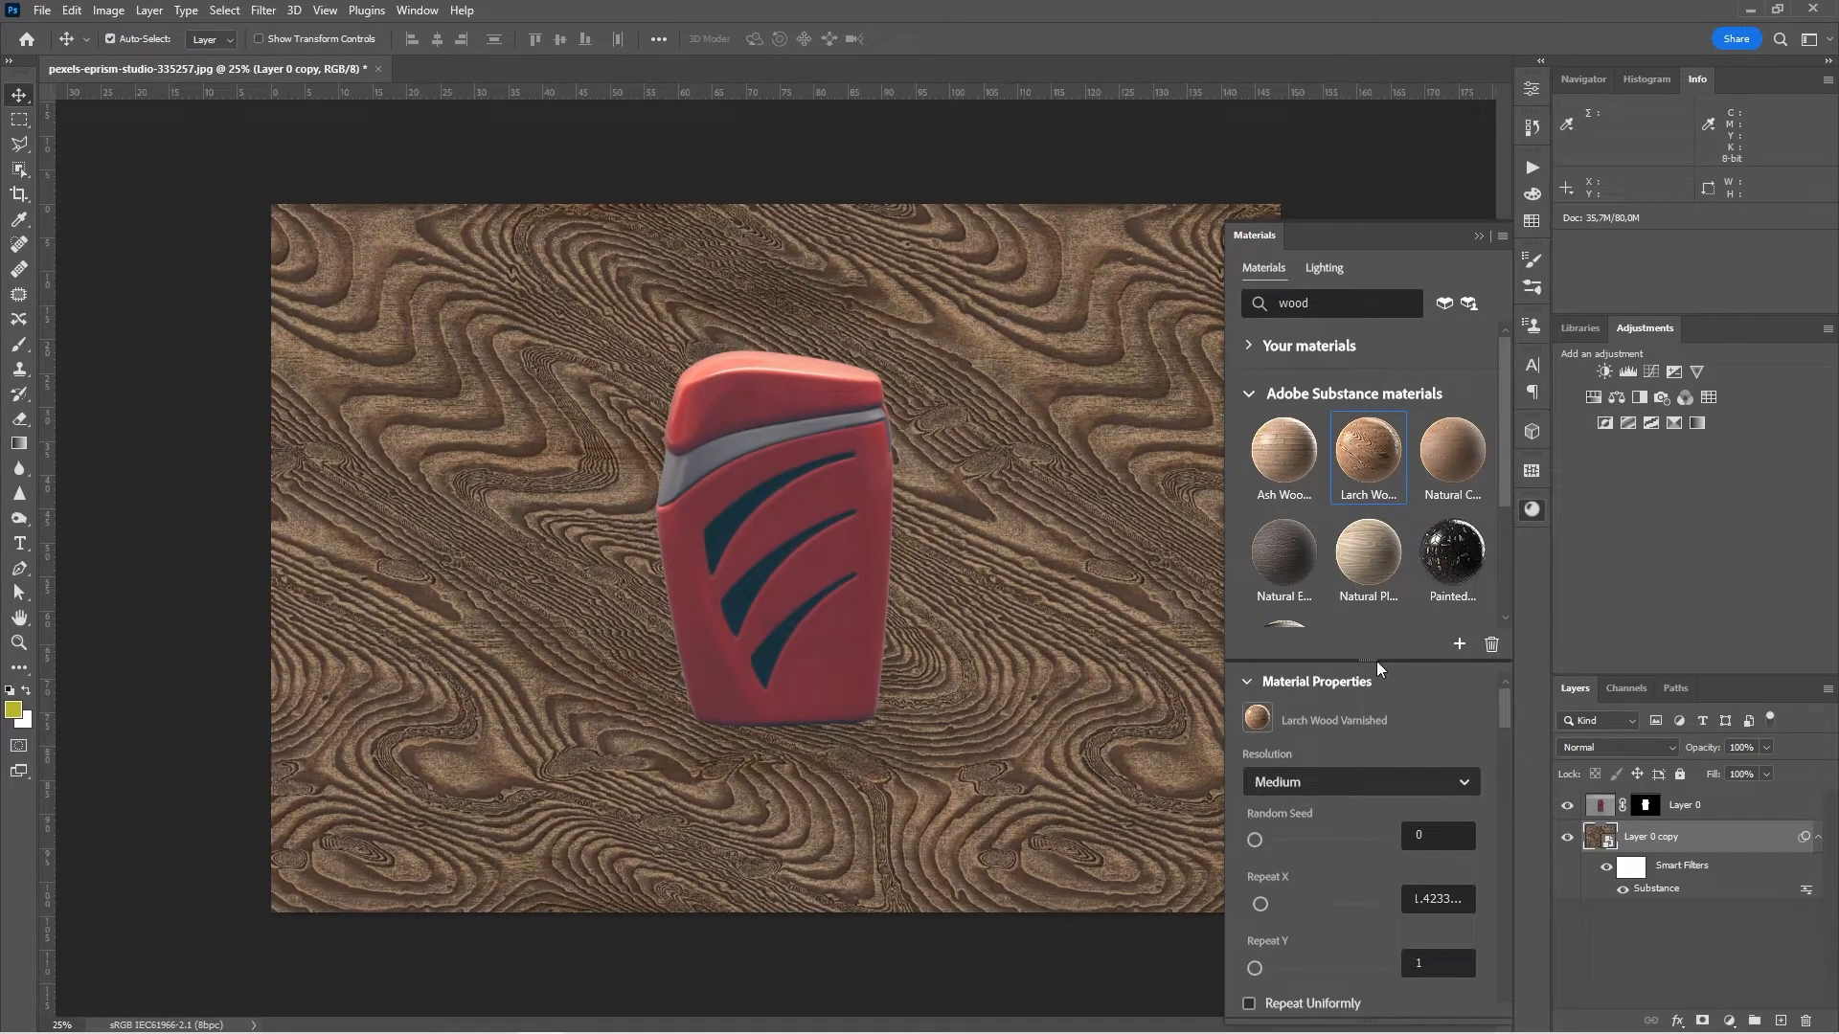
{"action": "scroll", "coordinate": [1366, 747], "scroll_direction": "down", "scroll_amount": 3}
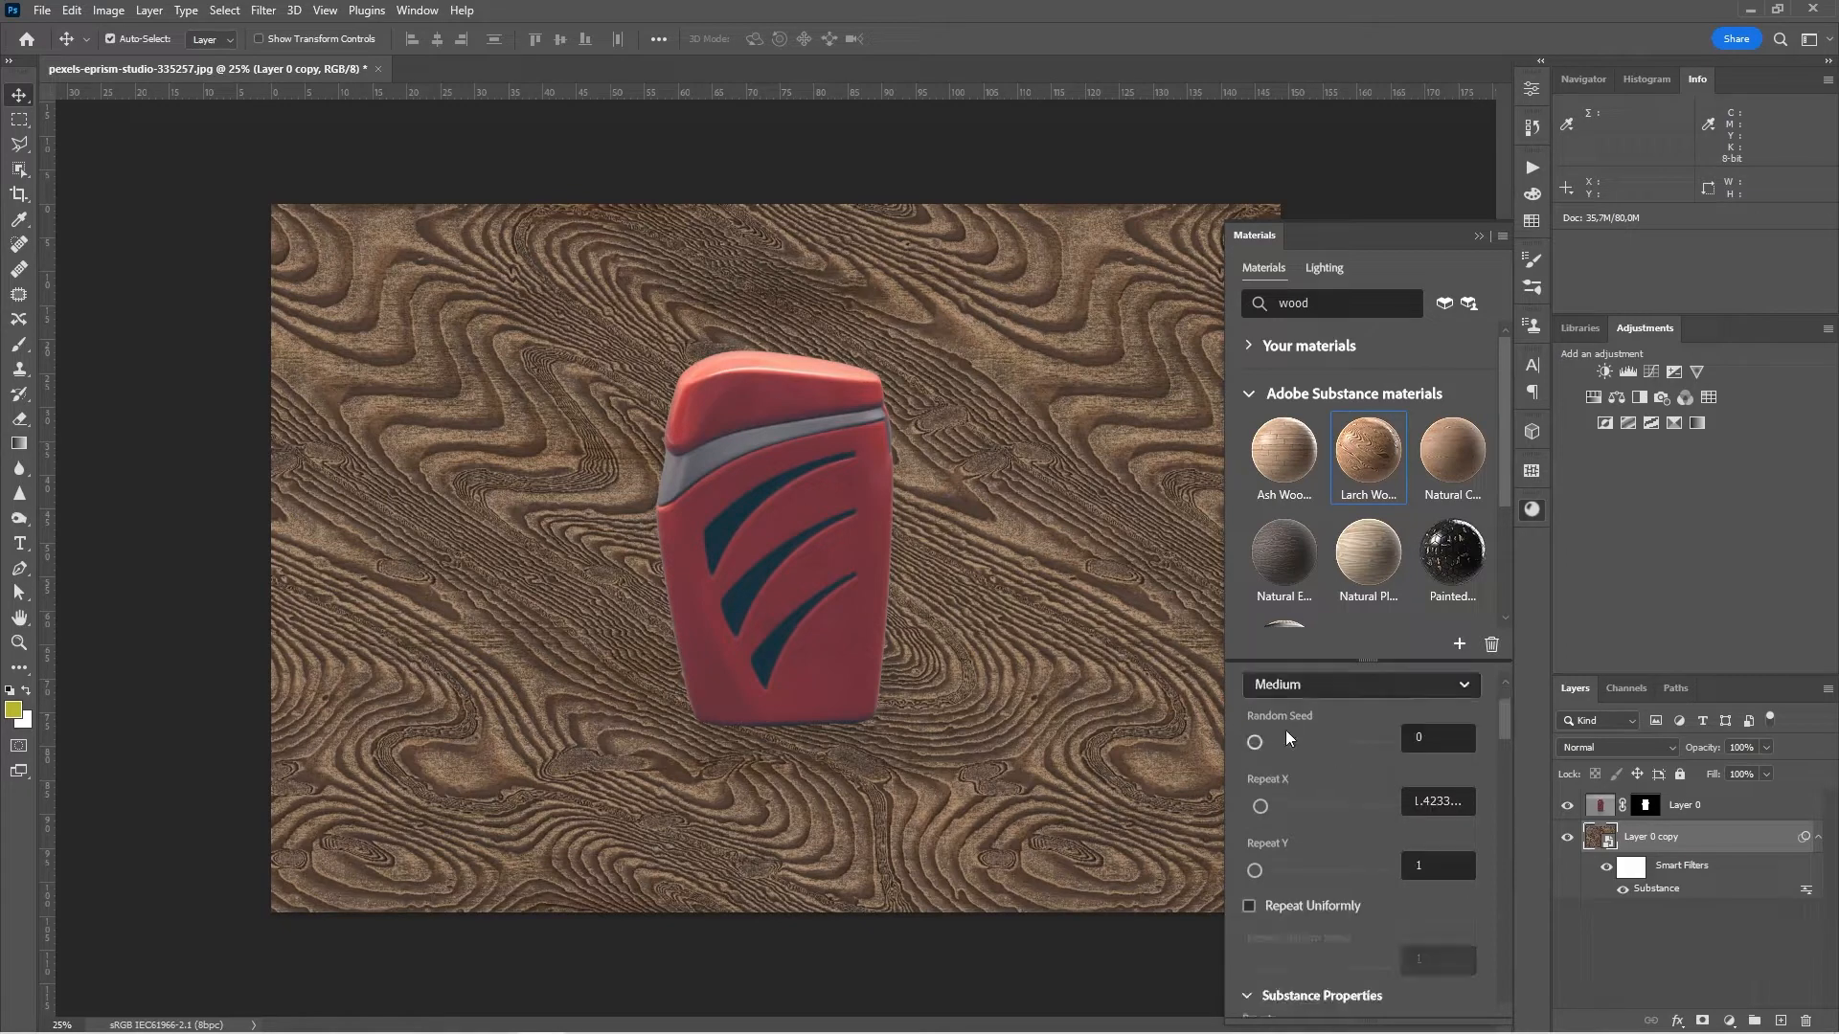
{"action": "scroll", "coordinate": [1305, 774], "scroll_direction": "down", "scroll_amount": 3}
{"action": "scroll", "coordinate": [1310, 773], "scroll_direction": "down", "scroll_amount": 3}
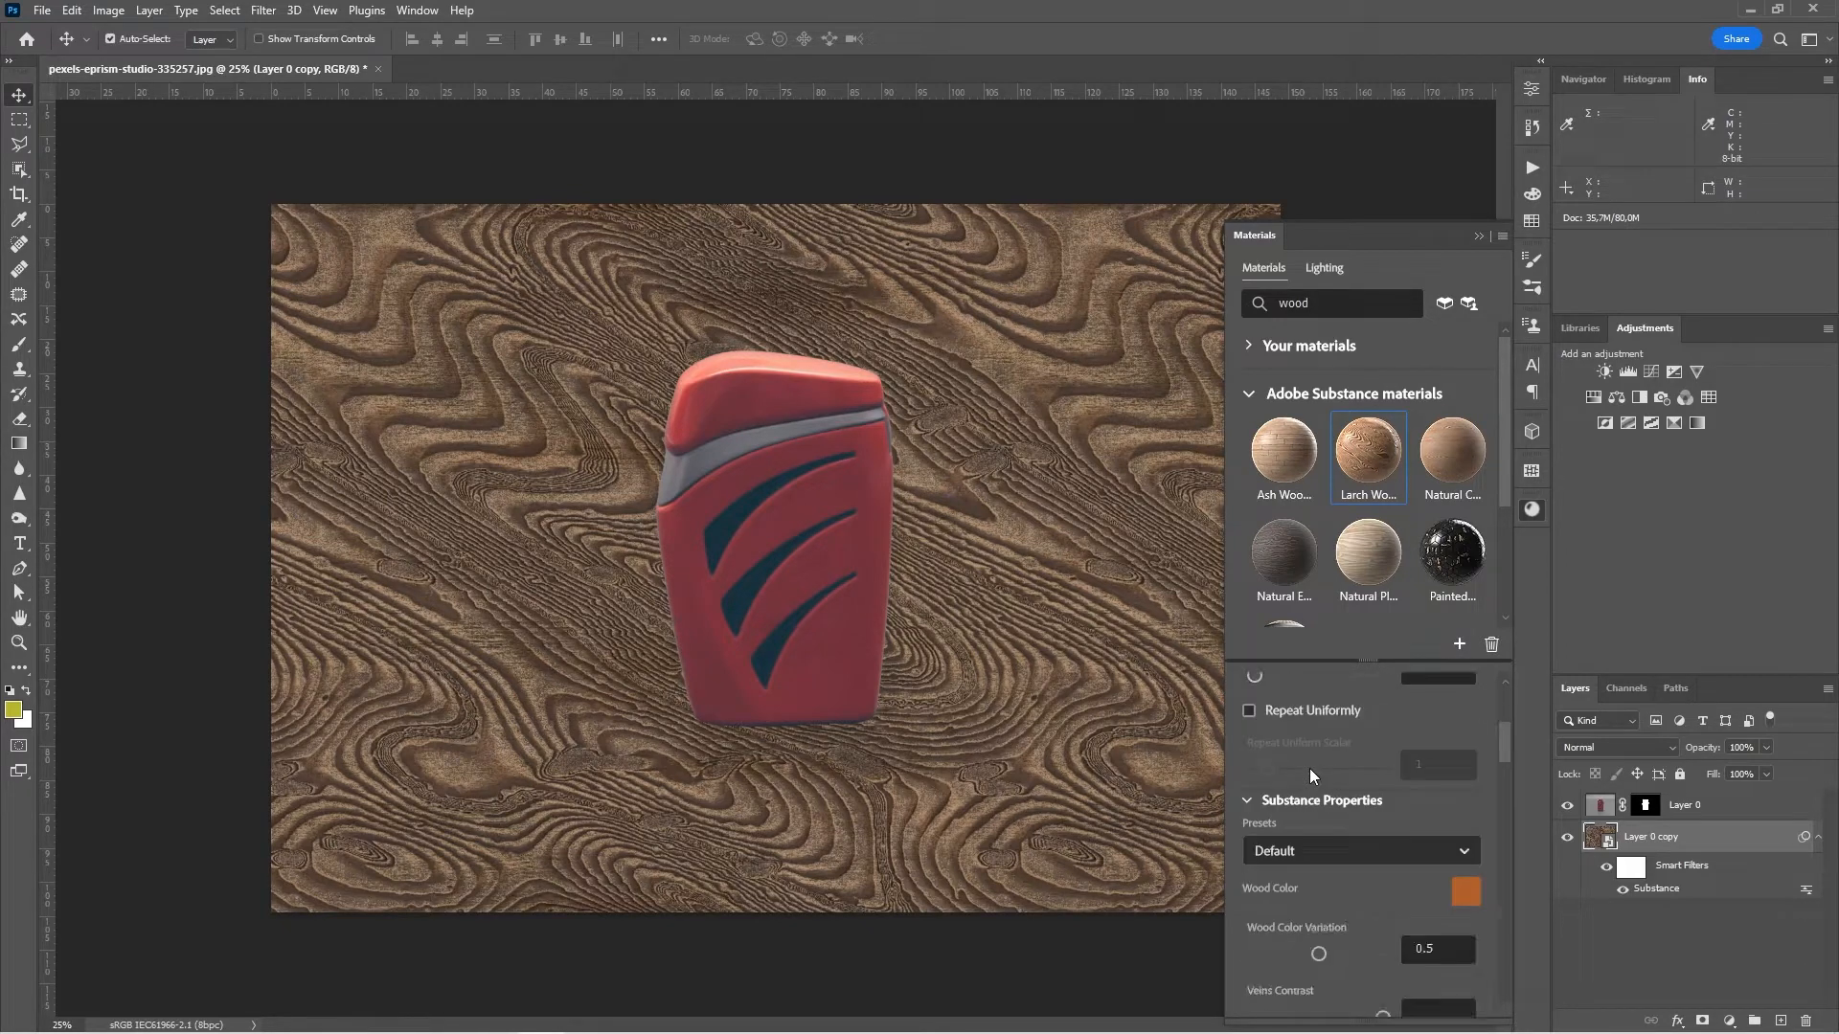
{"action": "scroll", "coordinate": [1308, 768], "scroll_direction": "down", "scroll_amount": 6}
{"action": "scroll", "coordinate": [1308, 768], "scroll_direction": "up", "scroll_amount": 3}
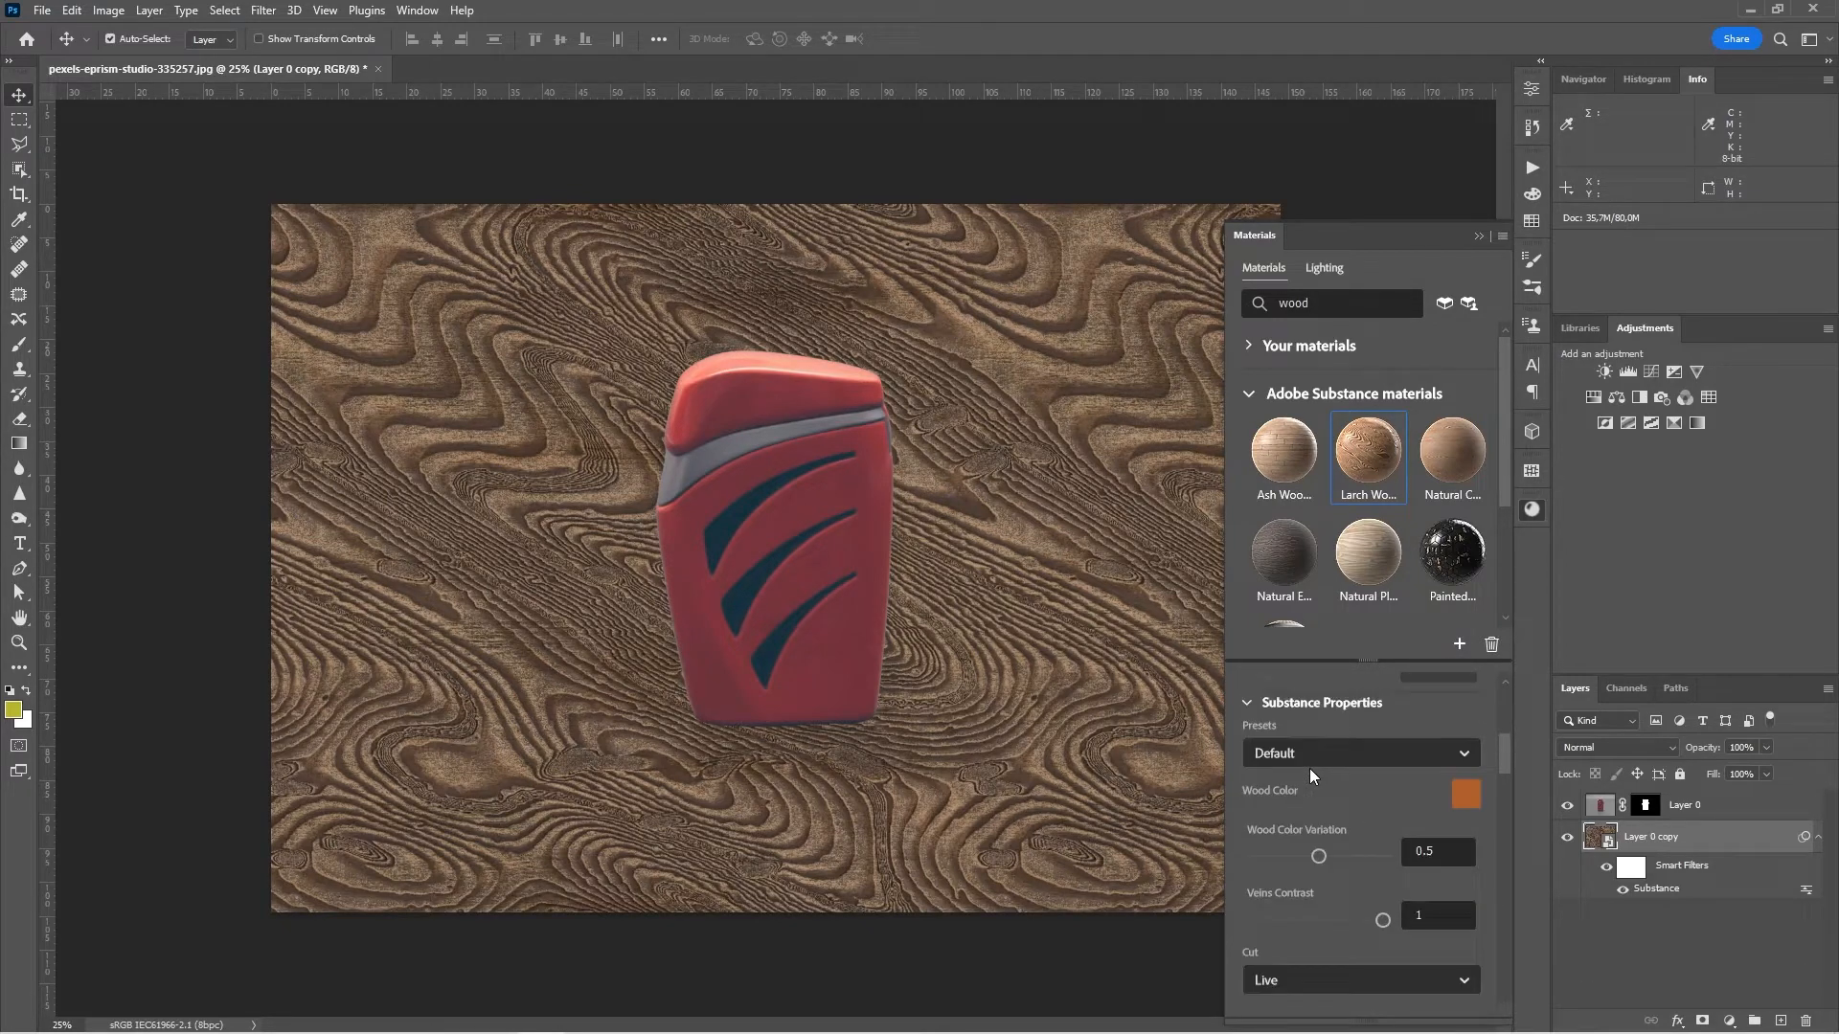
{"action": "scroll", "coordinate": [1398, 785], "scroll_direction": "down", "scroll_amount": 9}
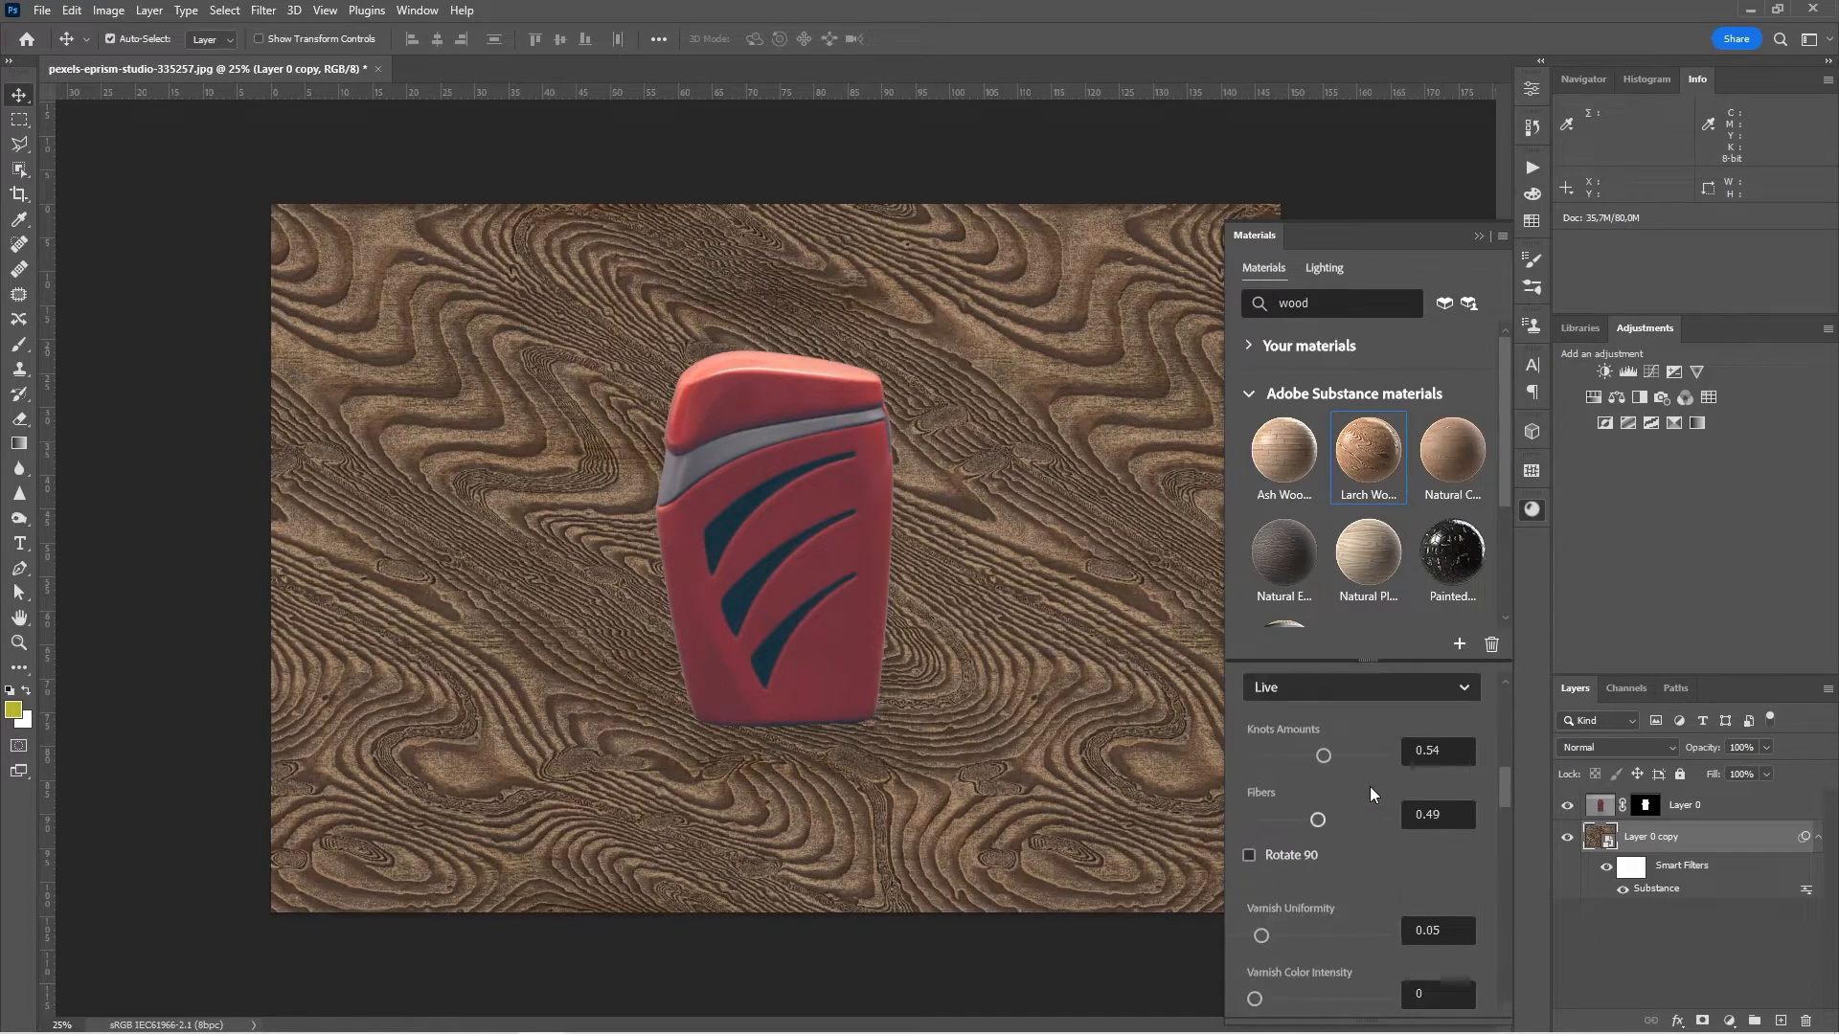
{"action": "scroll", "coordinate": [1337, 864], "scroll_direction": "down", "scroll_amount": 6}
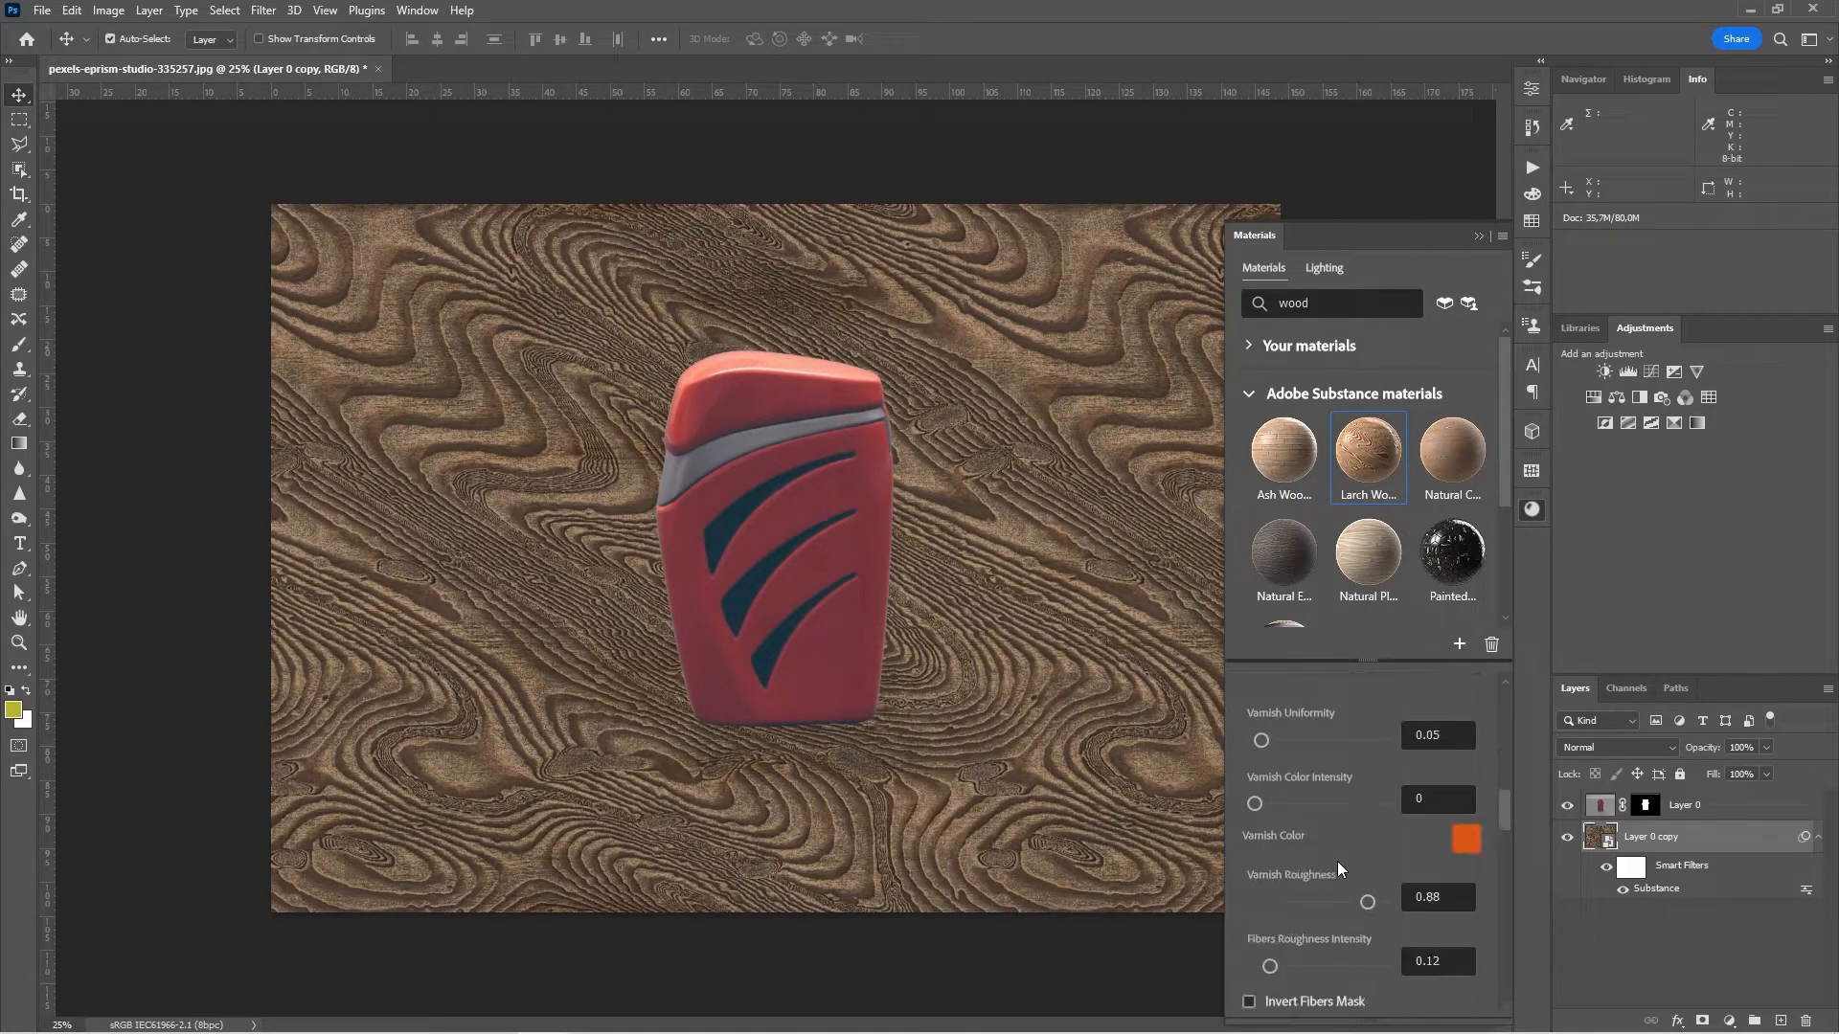
{"action": "scroll", "coordinate": [1317, 829], "scroll_direction": "up", "scroll_amount": 3}
{"action": "scroll", "coordinate": [1322, 838], "scroll_direction": "down", "scroll_amount": 3}
{"action": "scroll", "coordinate": [1347, 774], "scroll_direction": "down", "scroll_amount": 15}
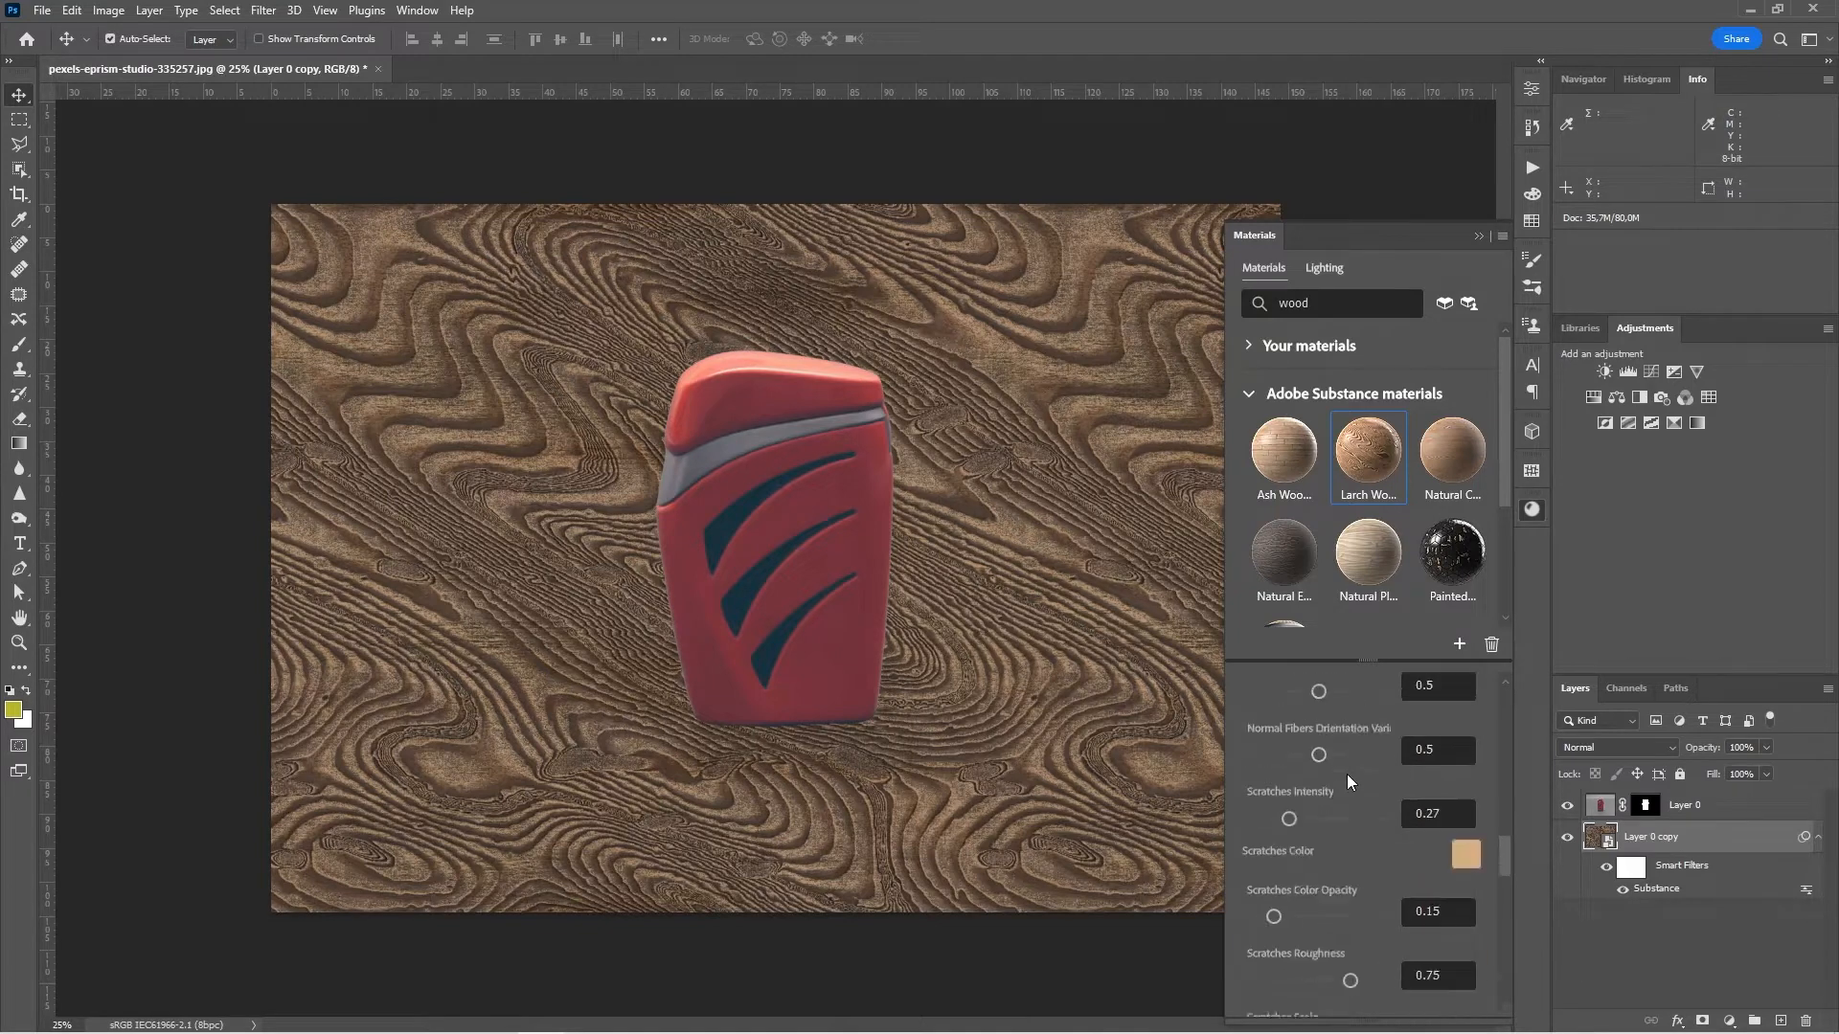
{"action": "scroll", "coordinate": [1342, 773], "scroll_direction": "down", "scroll_amount": 5}
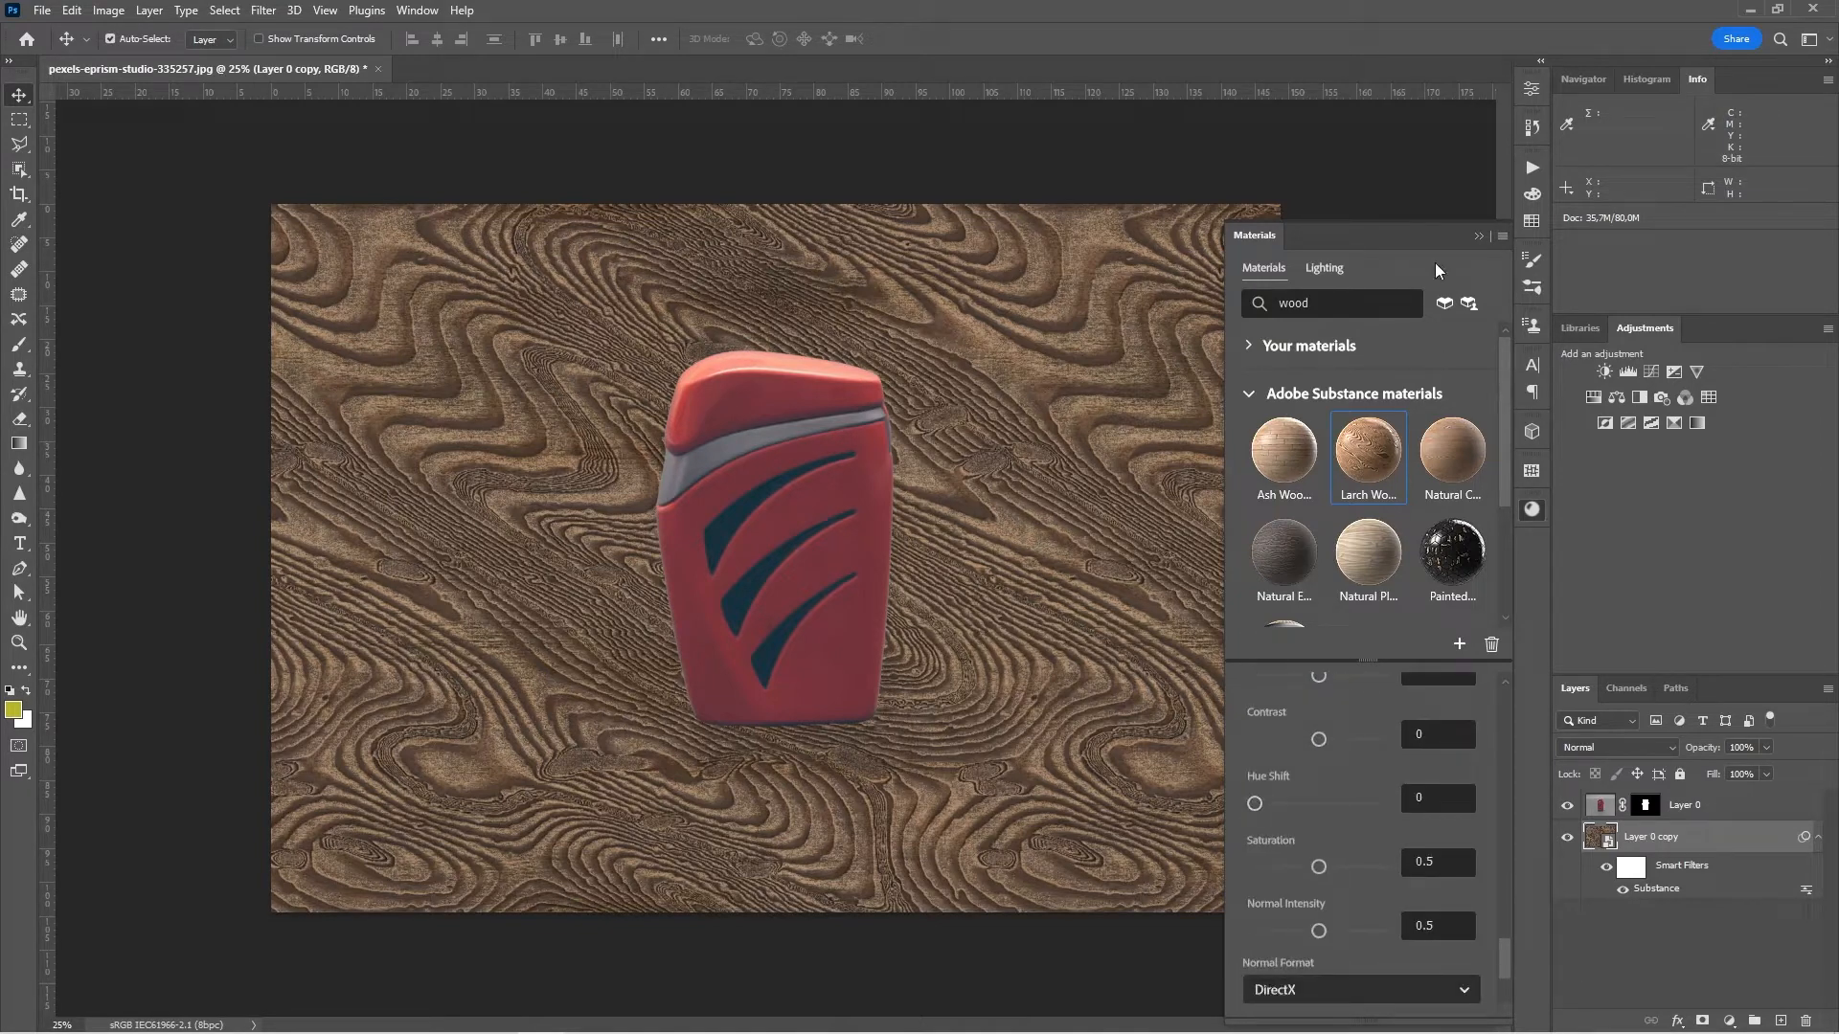
{"action": "left_click", "coordinate": [1484, 236]}
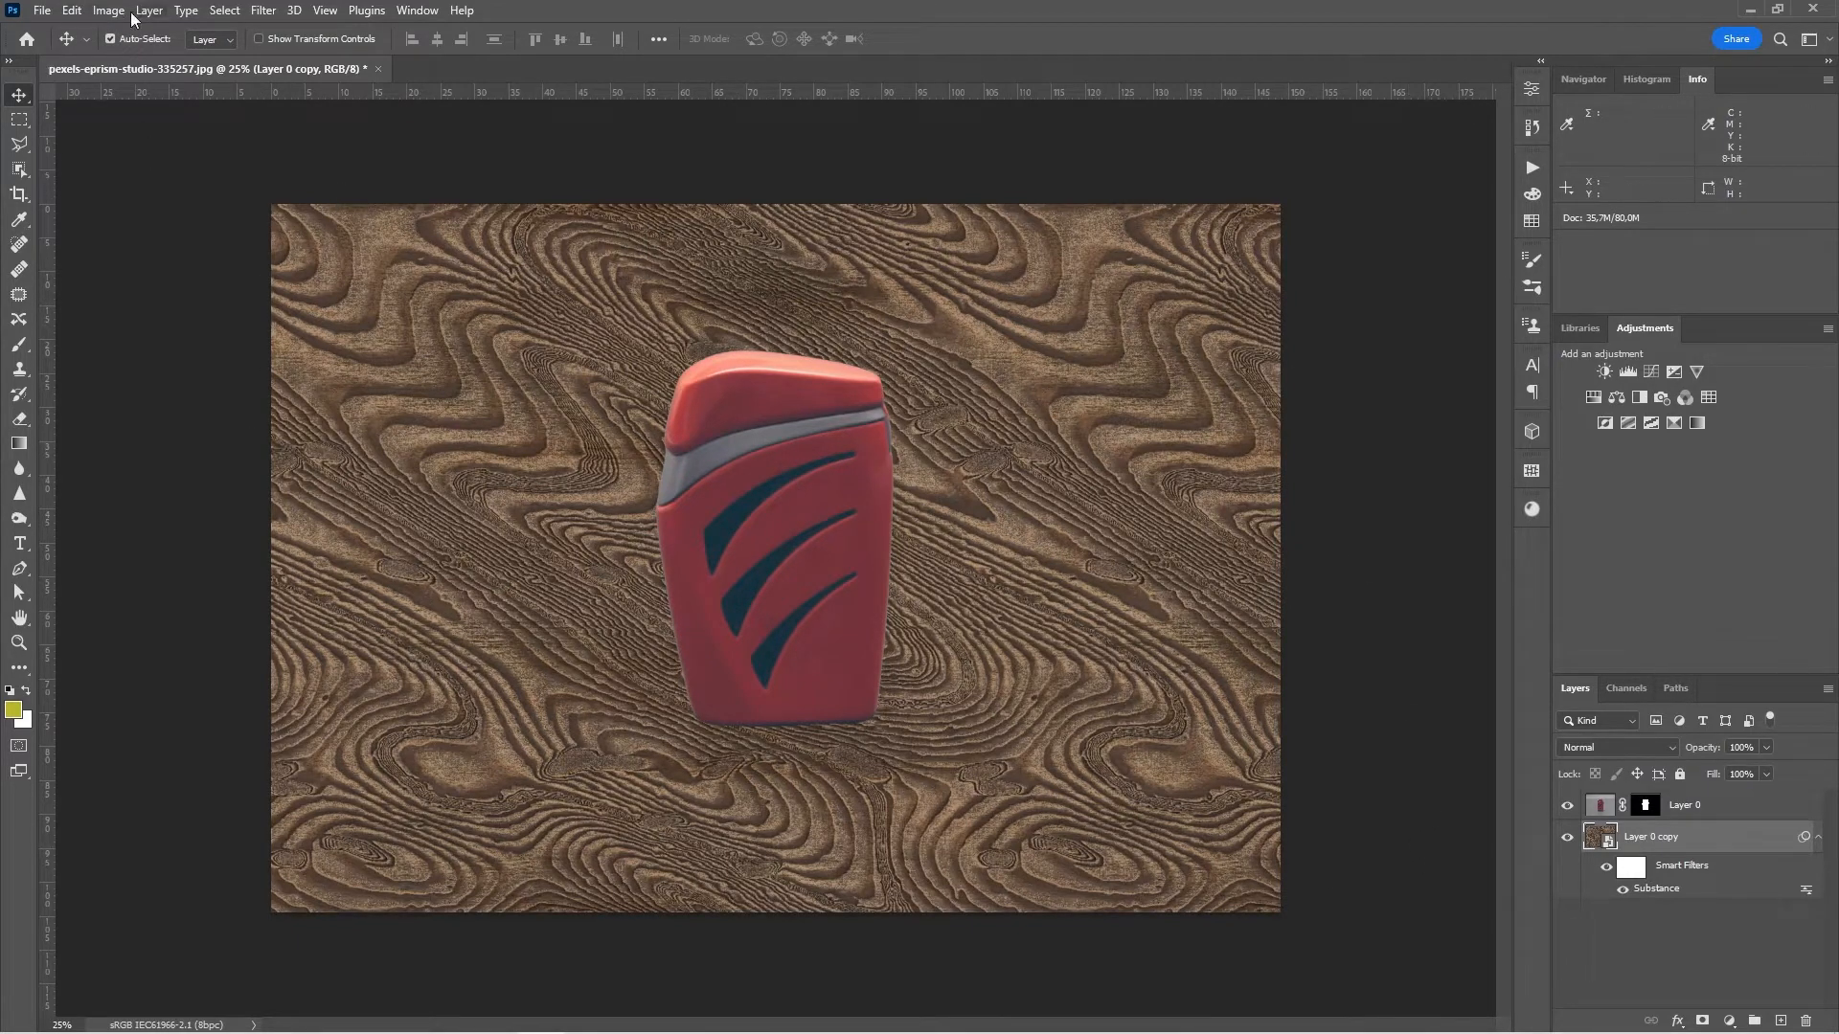
- Start Perspective Warp on the wood layer, lay out one plane covering the whole canvas corner to corner, and switch to warping
{"action": "left_click", "coordinate": [72, 12]}
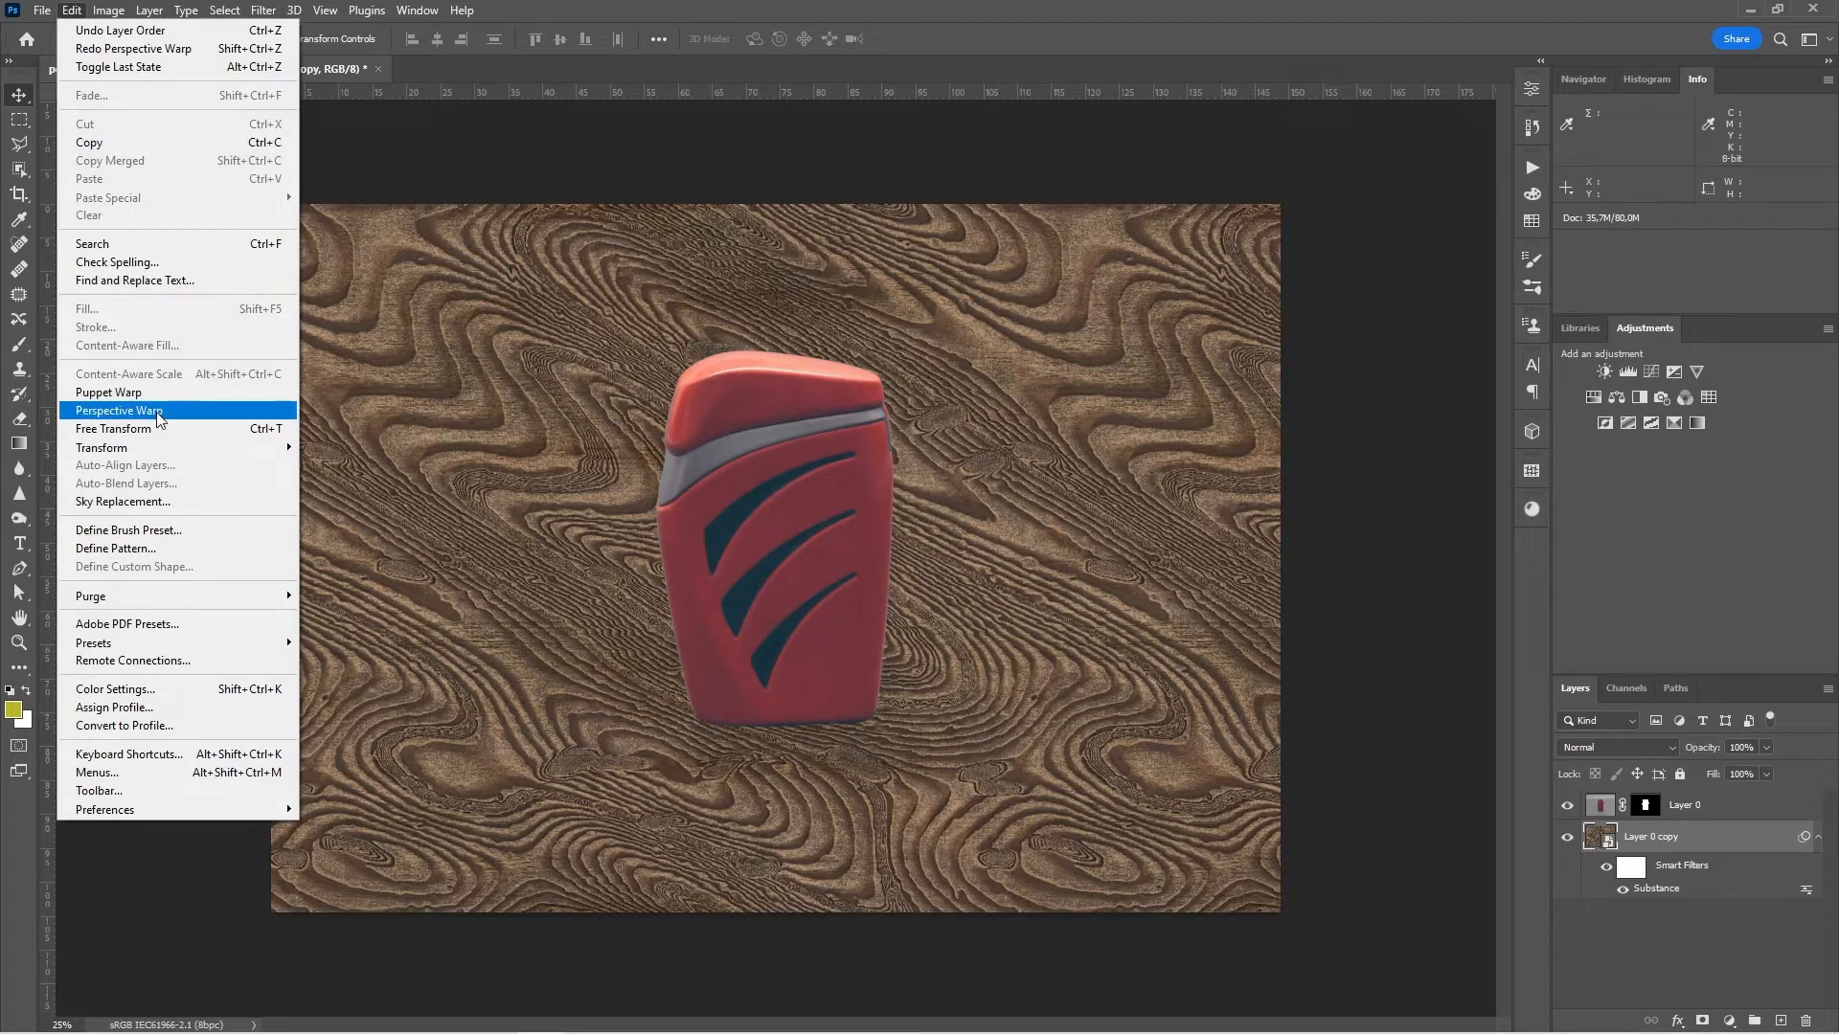
{"action": "left_click", "coordinate": [119, 410]}
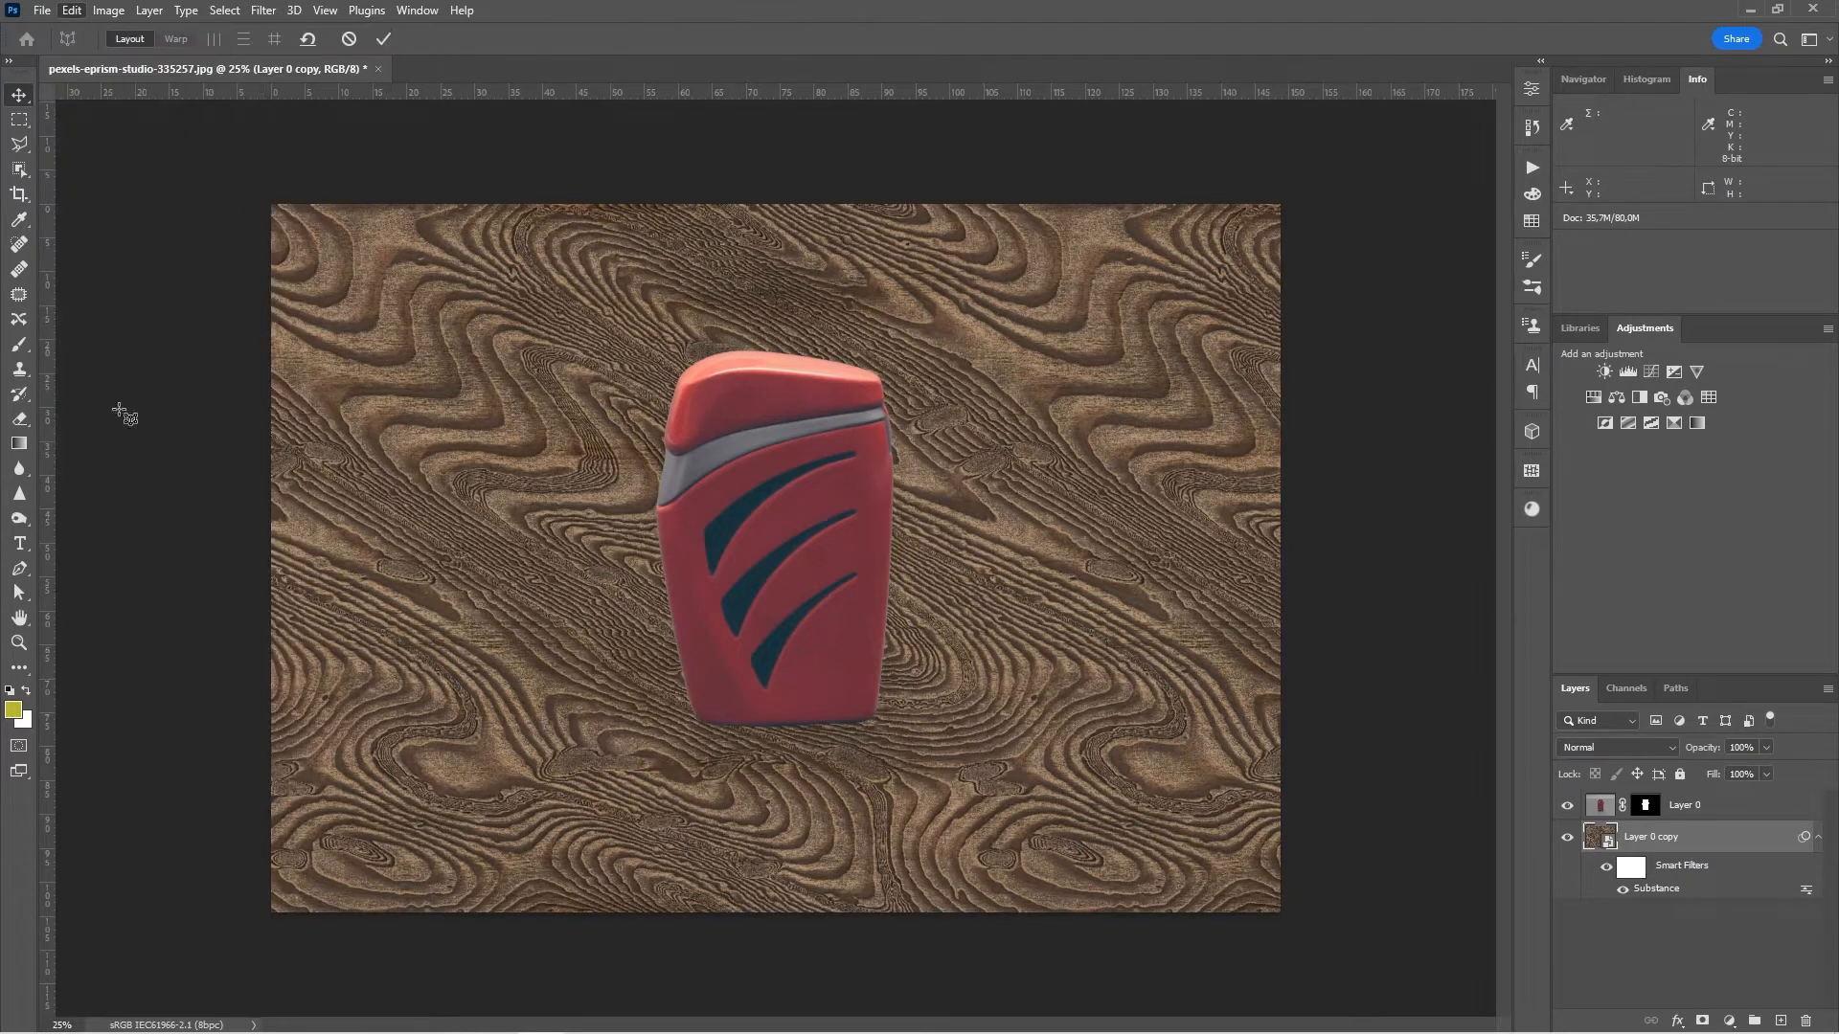
{"action": "left_click", "coordinate": [275, 209]}
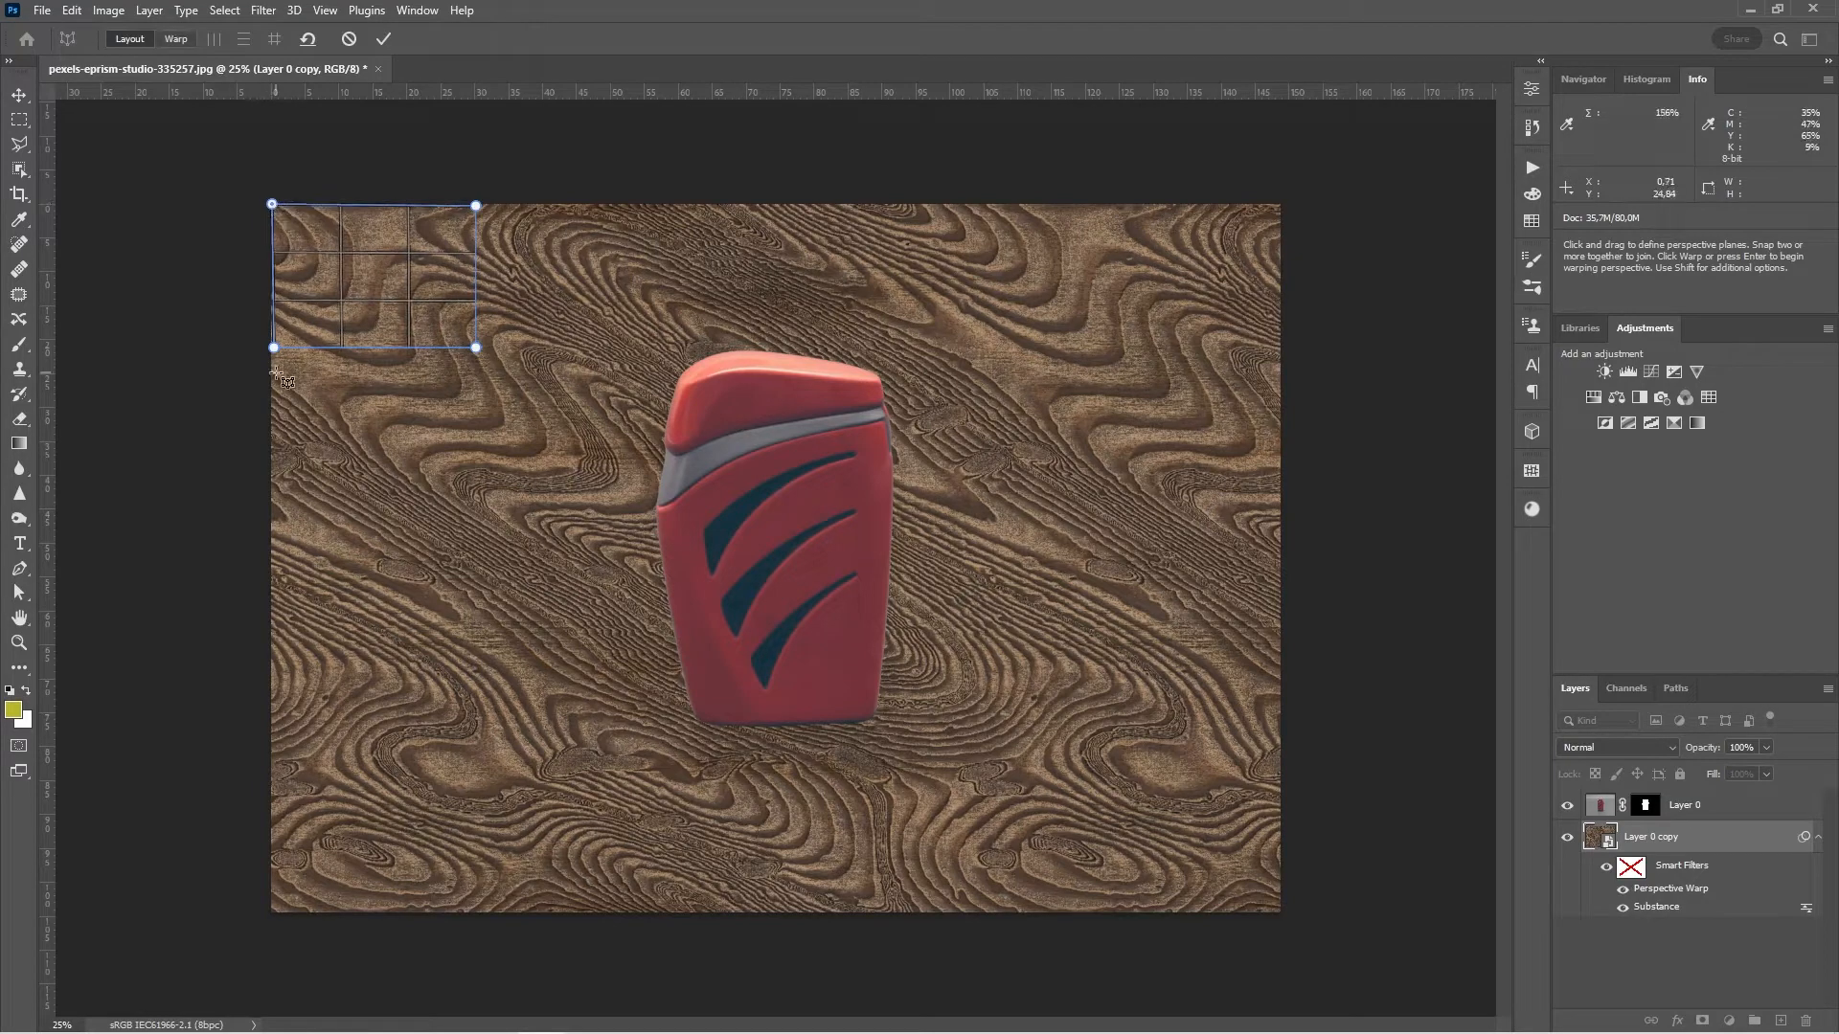
{"action": "left_click_drag", "start_coordinate": [274, 348], "coordinate": [273, 912]}
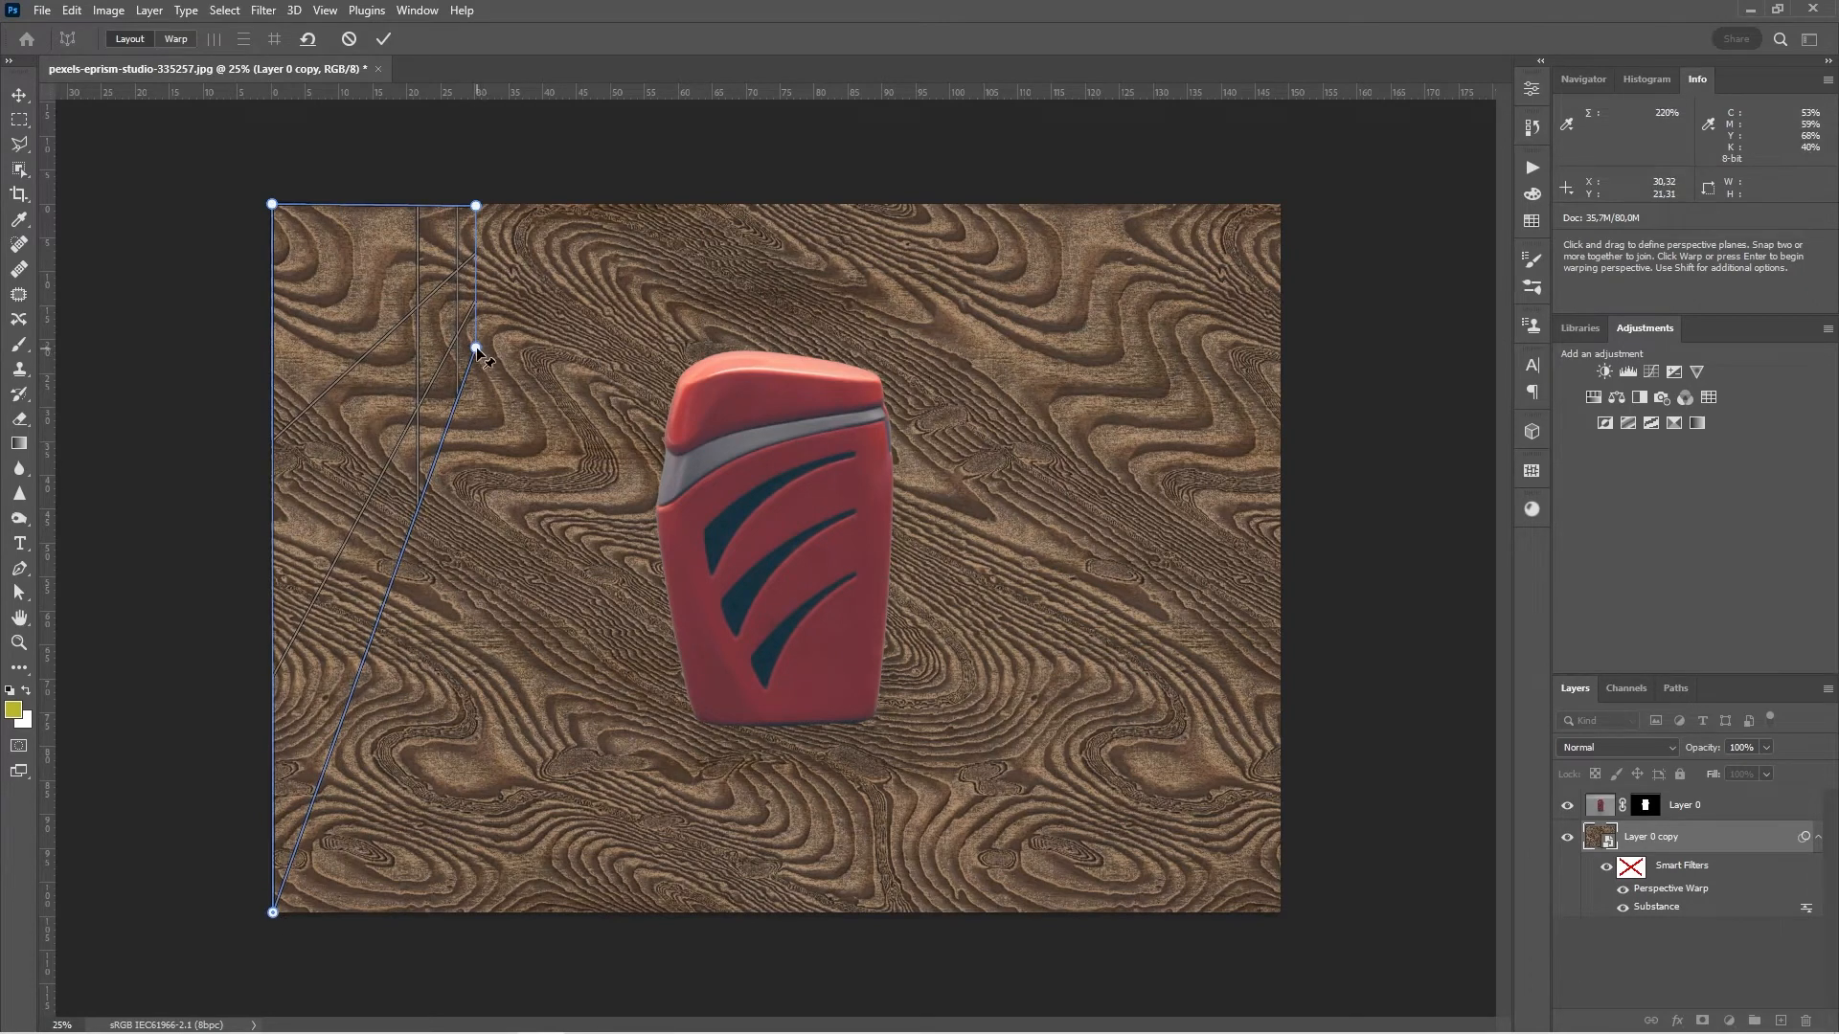
{"action": "left_click_drag", "start_coordinate": [476, 350], "coordinate": [1283, 915]}
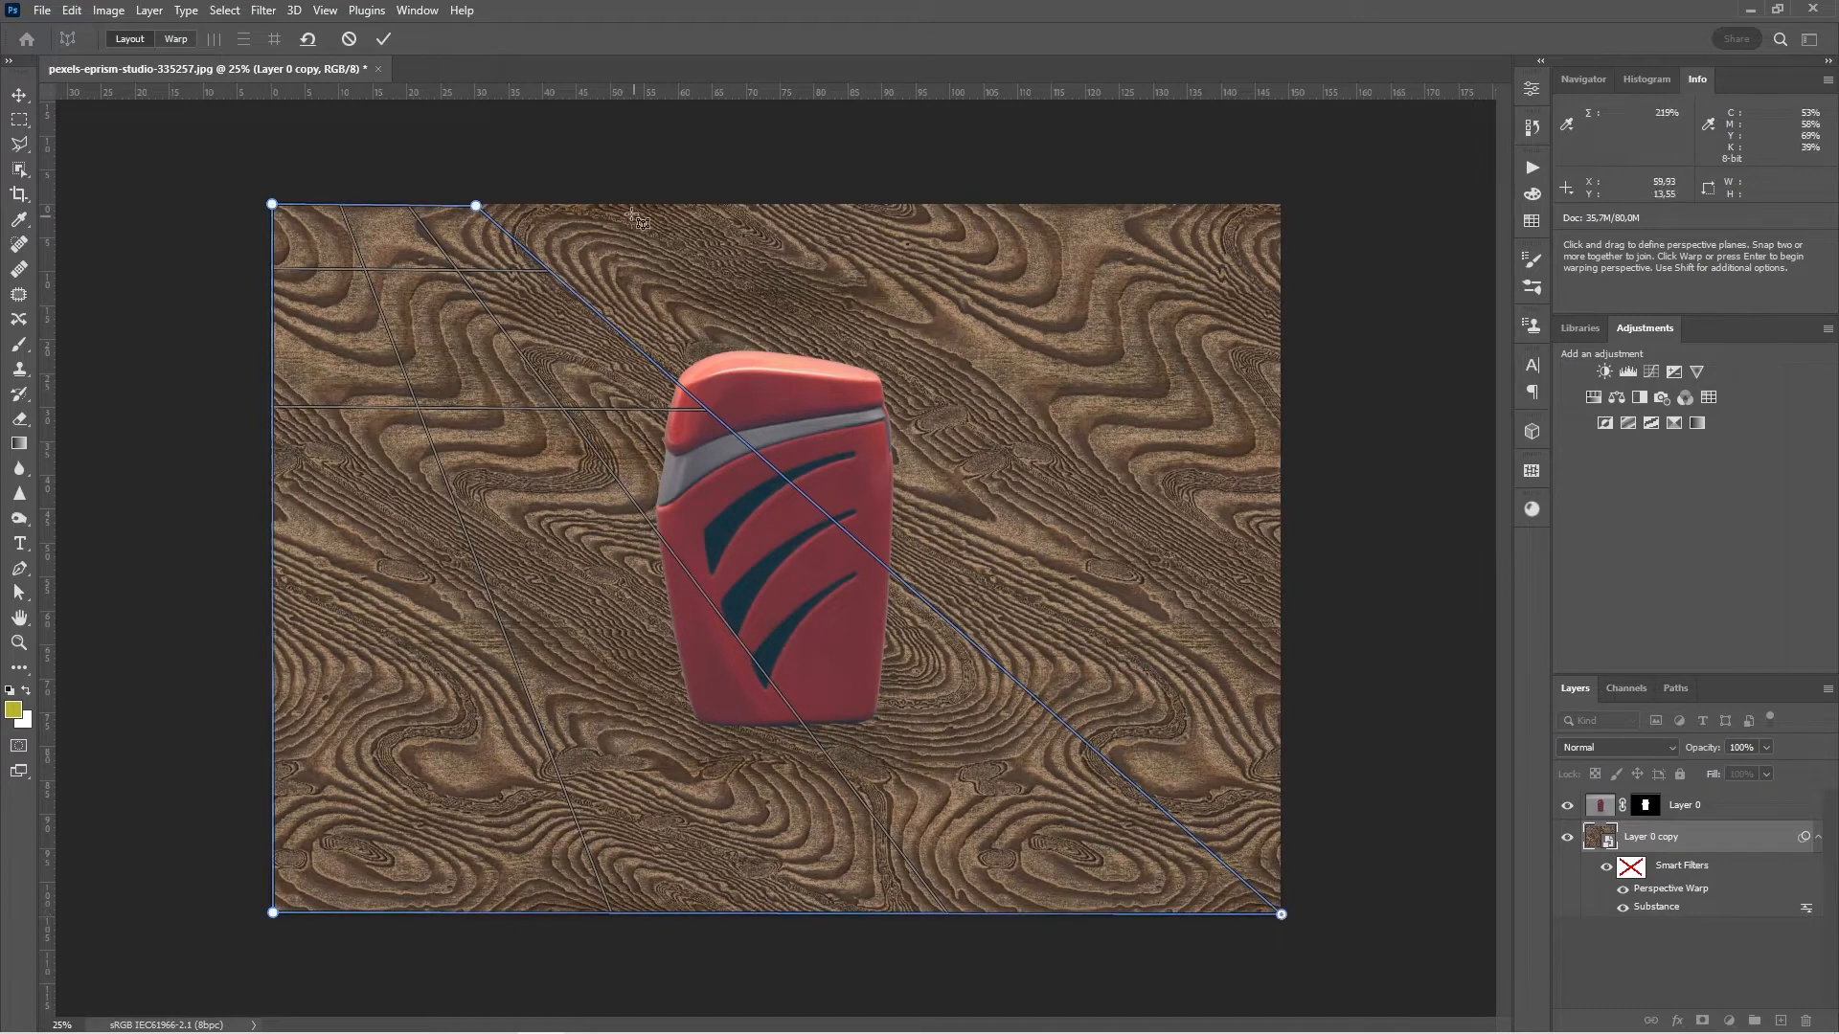
{"action": "left_click_drag", "start_coordinate": [476, 205], "coordinate": [1283, 206]}
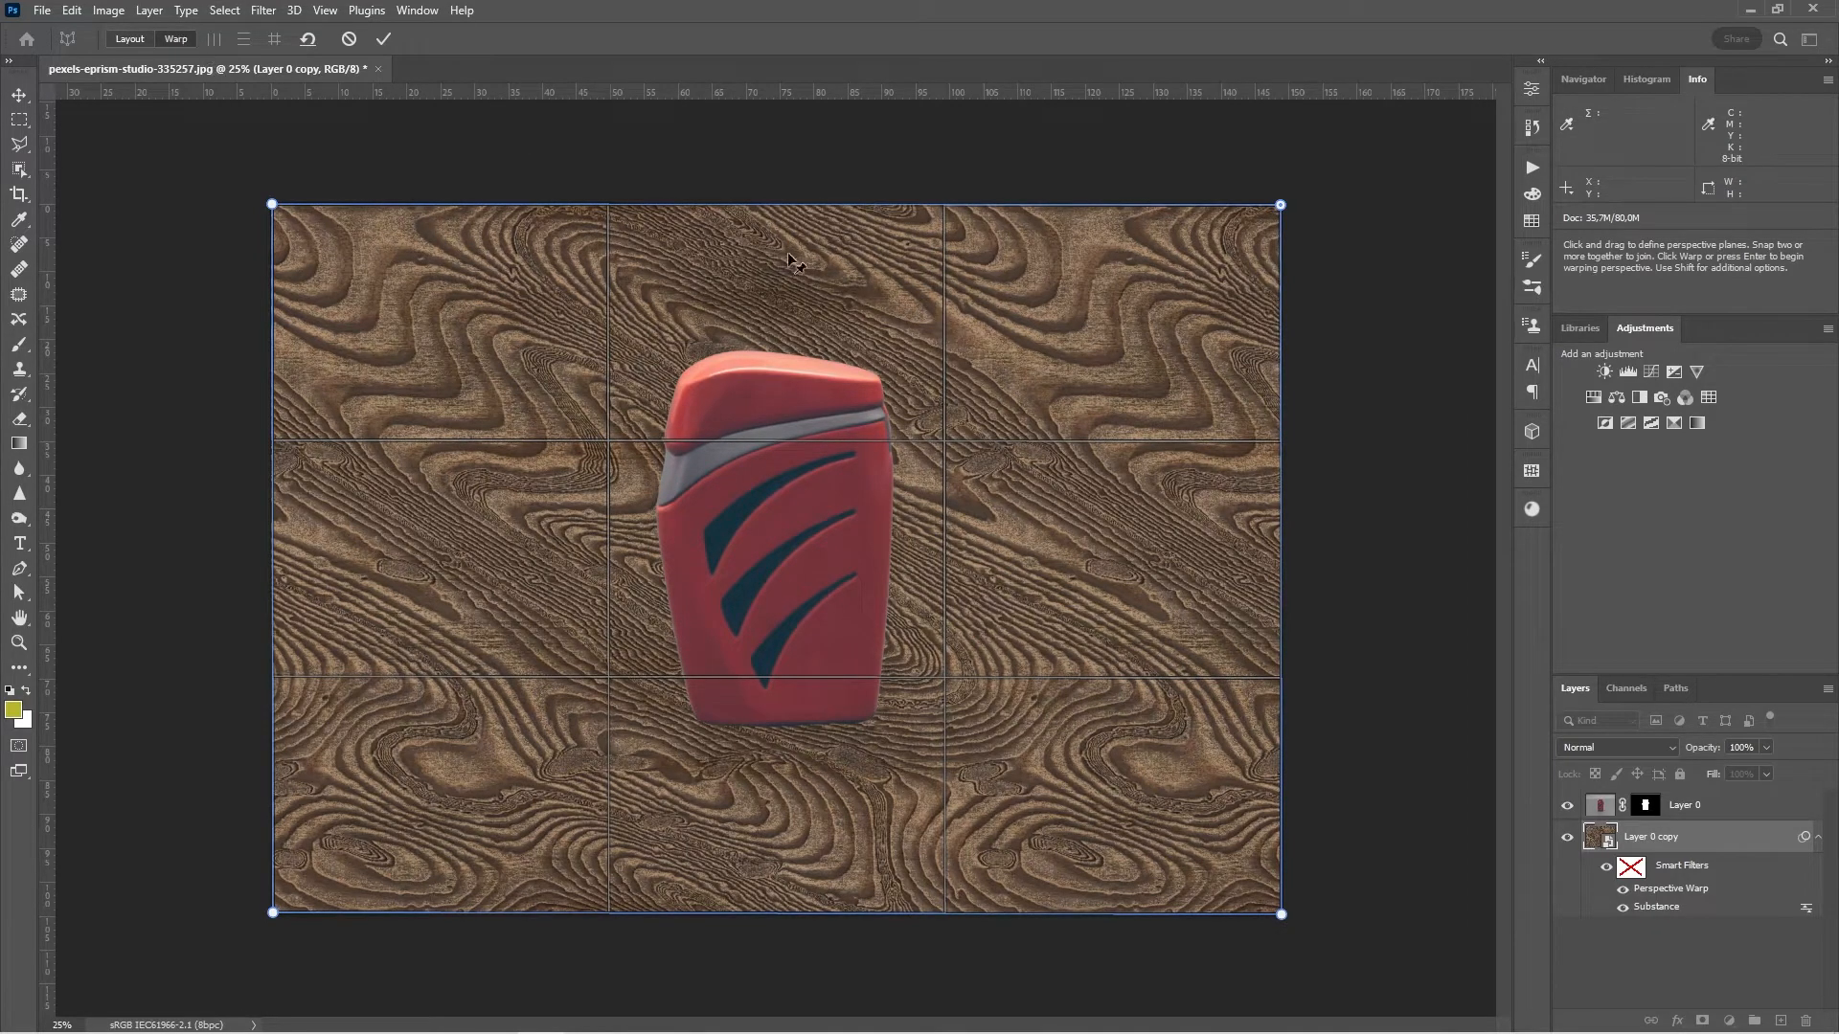
{"action": "key", "text": "Return"}
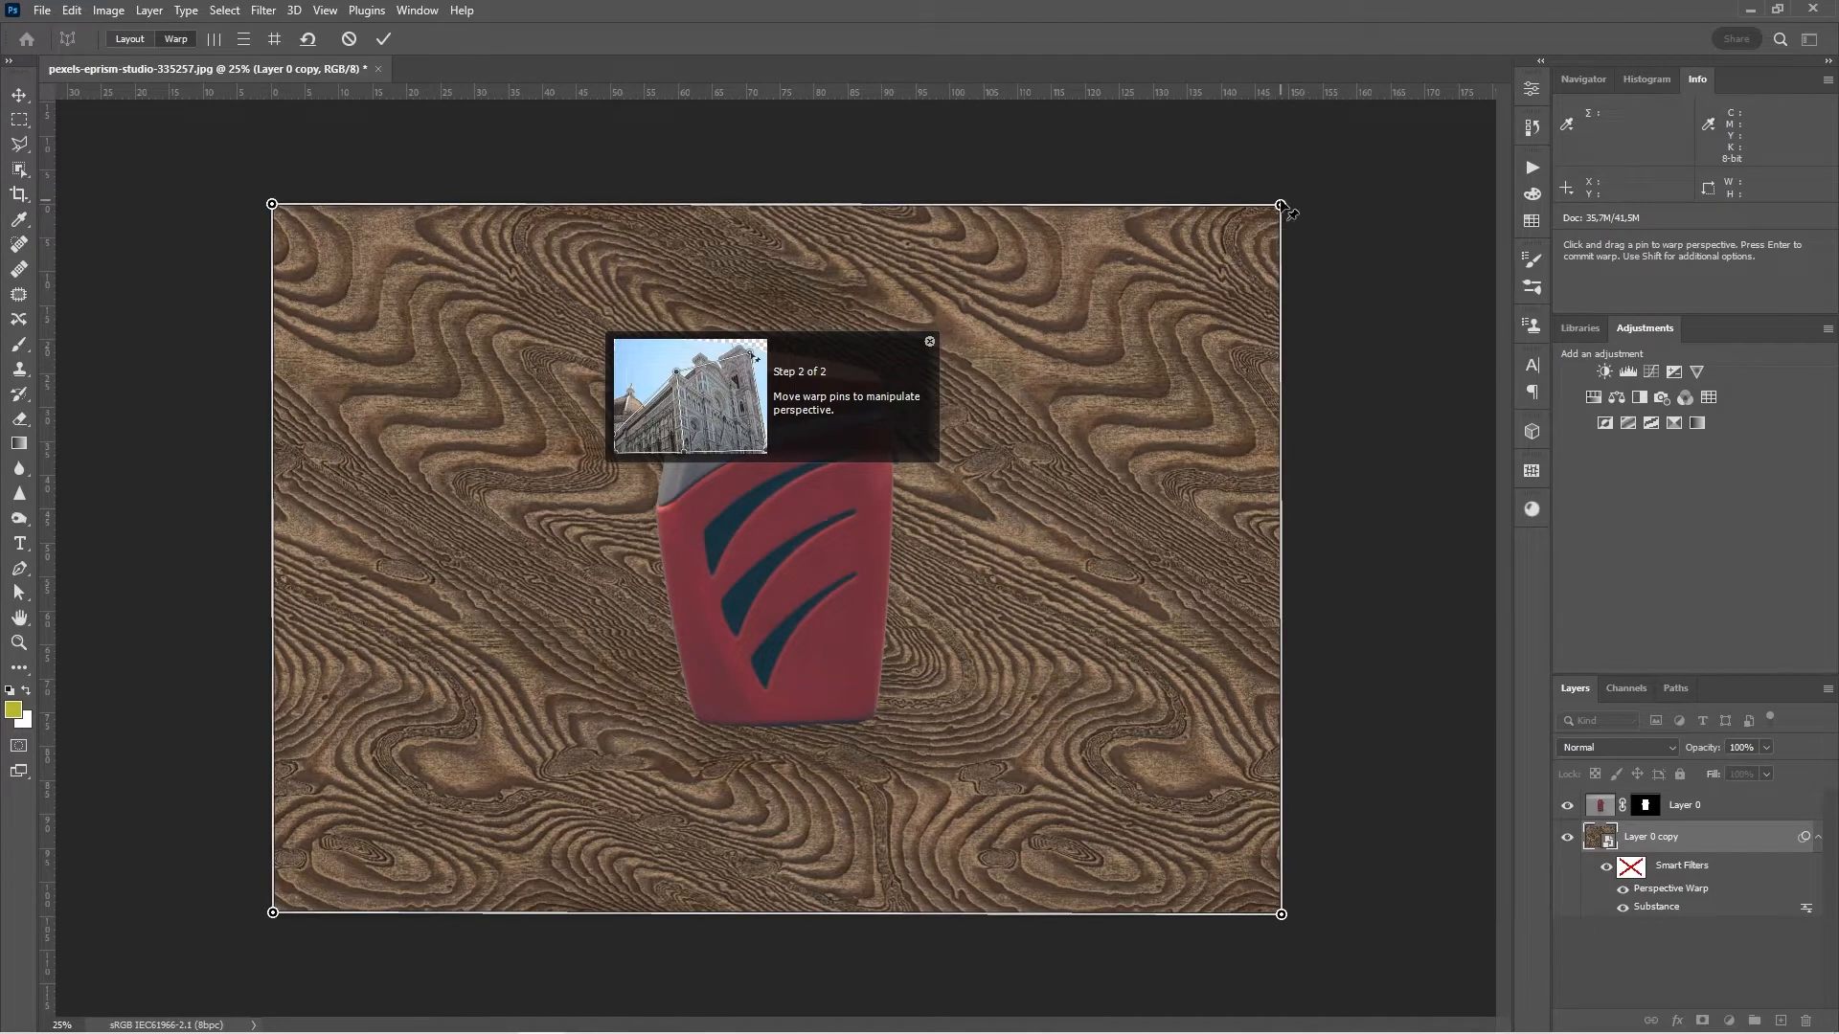
- Lower and pull in the wood plane's two far corners to about the lighter's cap, and stretch its near-right corner beyond the canvas
{"action": "left_click", "coordinate": [271, 201]}
{"action": "left_click_drag", "start_coordinate": [272, 206], "coordinate": [271, 504]}
{"action": "left_click_drag", "start_coordinate": [1280, 205], "coordinate": [1122, 540]}
{"action": "left_click_drag", "start_coordinate": [271, 504], "coordinate": [446, 425]}
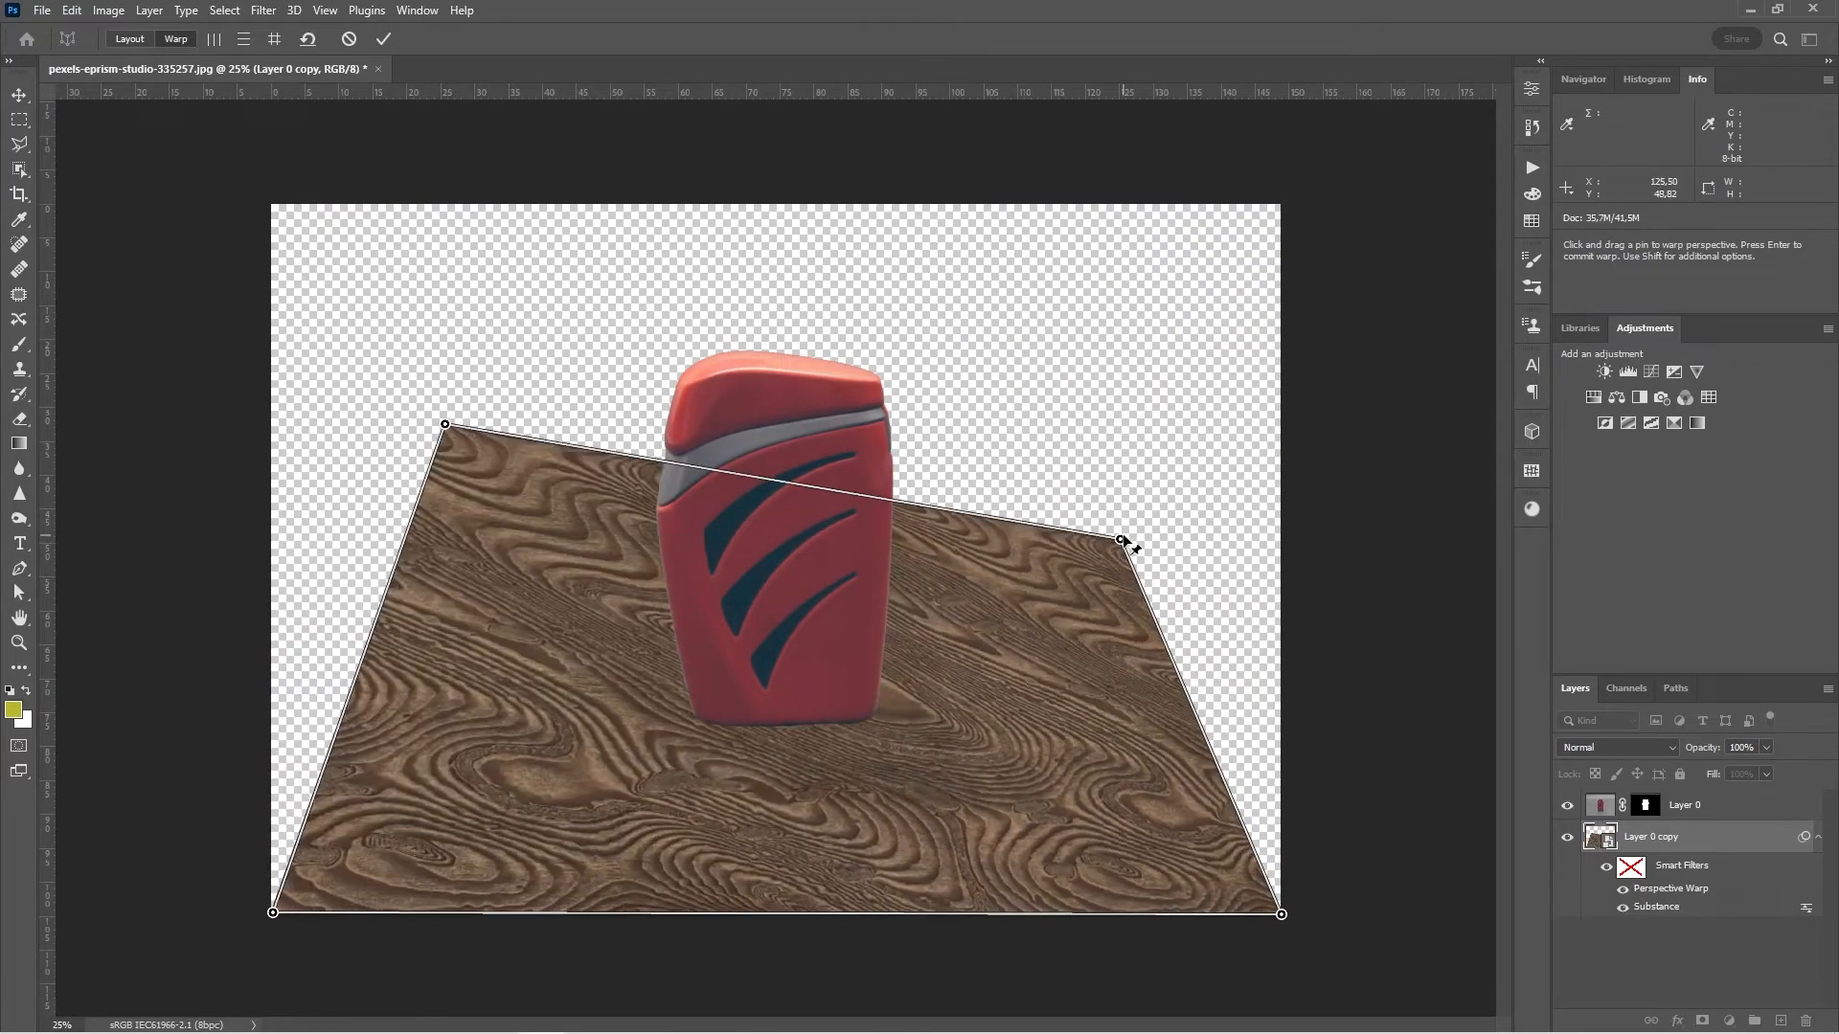
{"action": "left_click_drag", "start_coordinate": [1124, 542], "coordinate": [1129, 421]}
{"action": "left_click_drag", "start_coordinate": [1281, 913], "coordinate": [1581, 913]}
- Align the wood plane's far corners with the canvas sides and spread both near corners well beyond the canvas
{"action": "key", "text": "ctrl+minus"}
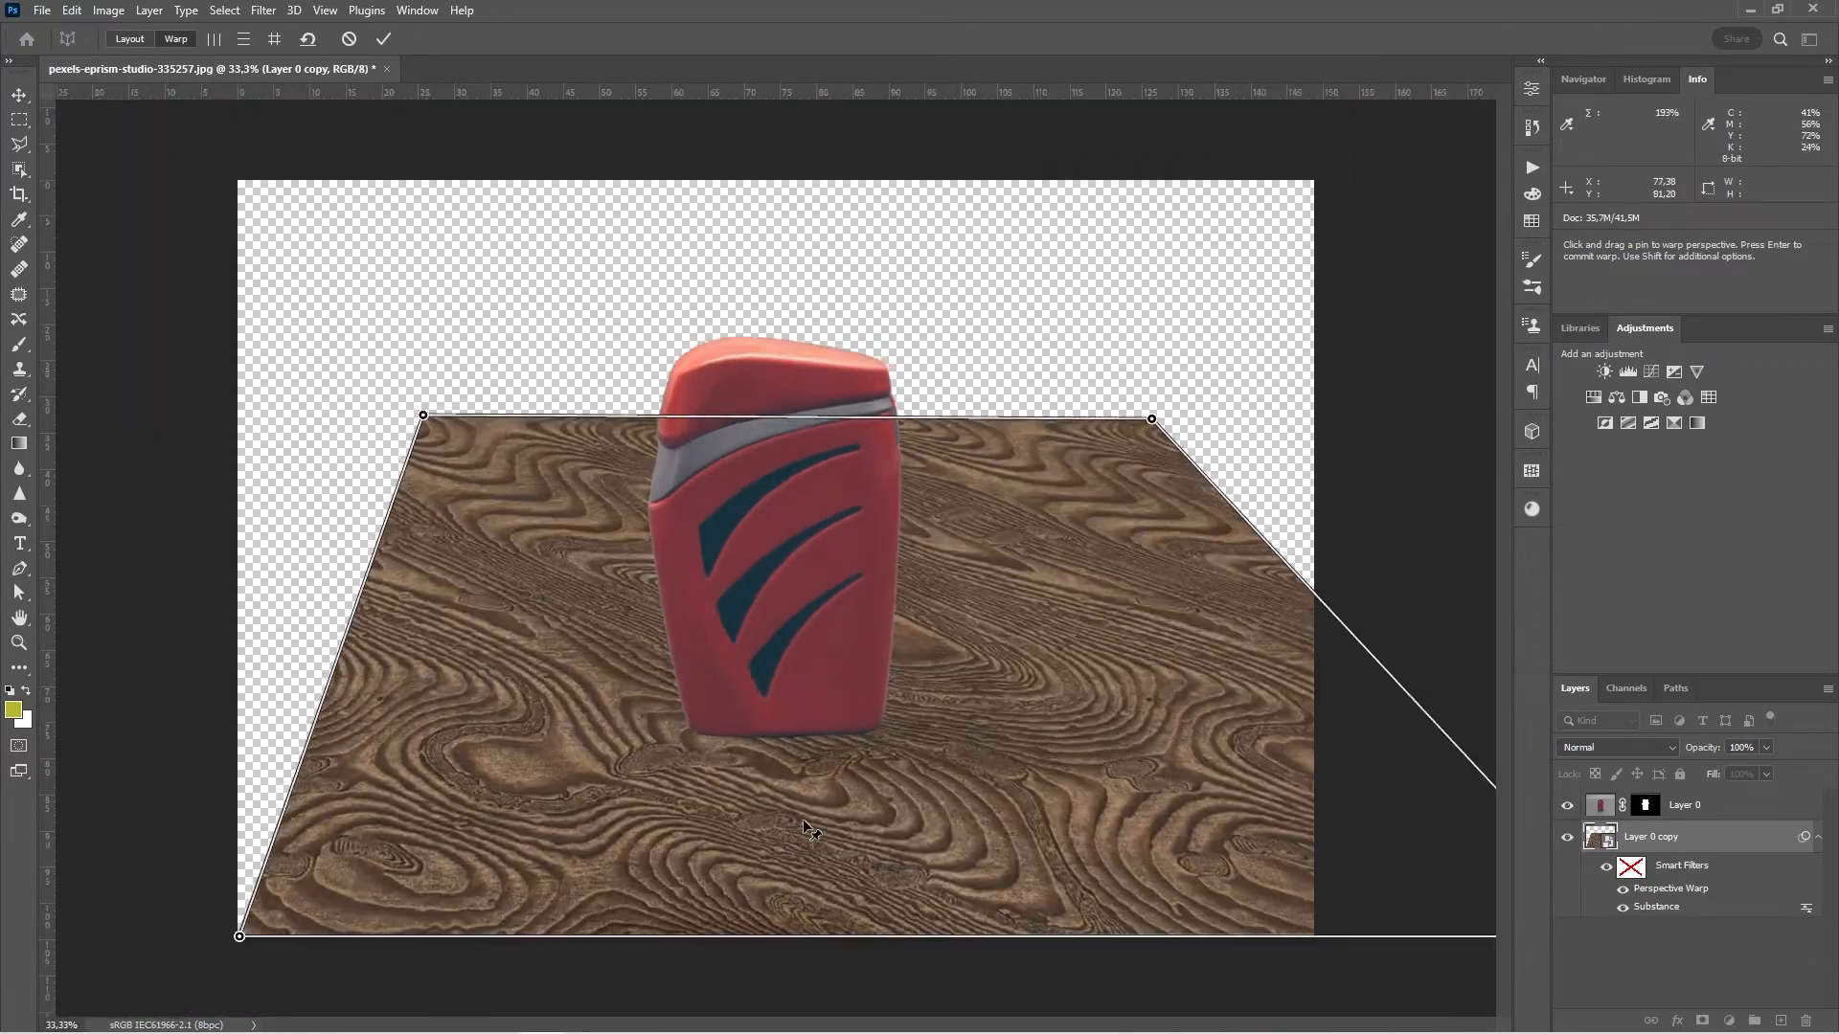
{"action": "left_click_drag", "start_coordinate": [439, 794], "coordinate": [175, 800]}
{"action": "left_click_drag", "start_coordinate": [552, 473], "coordinate": [433, 478]}
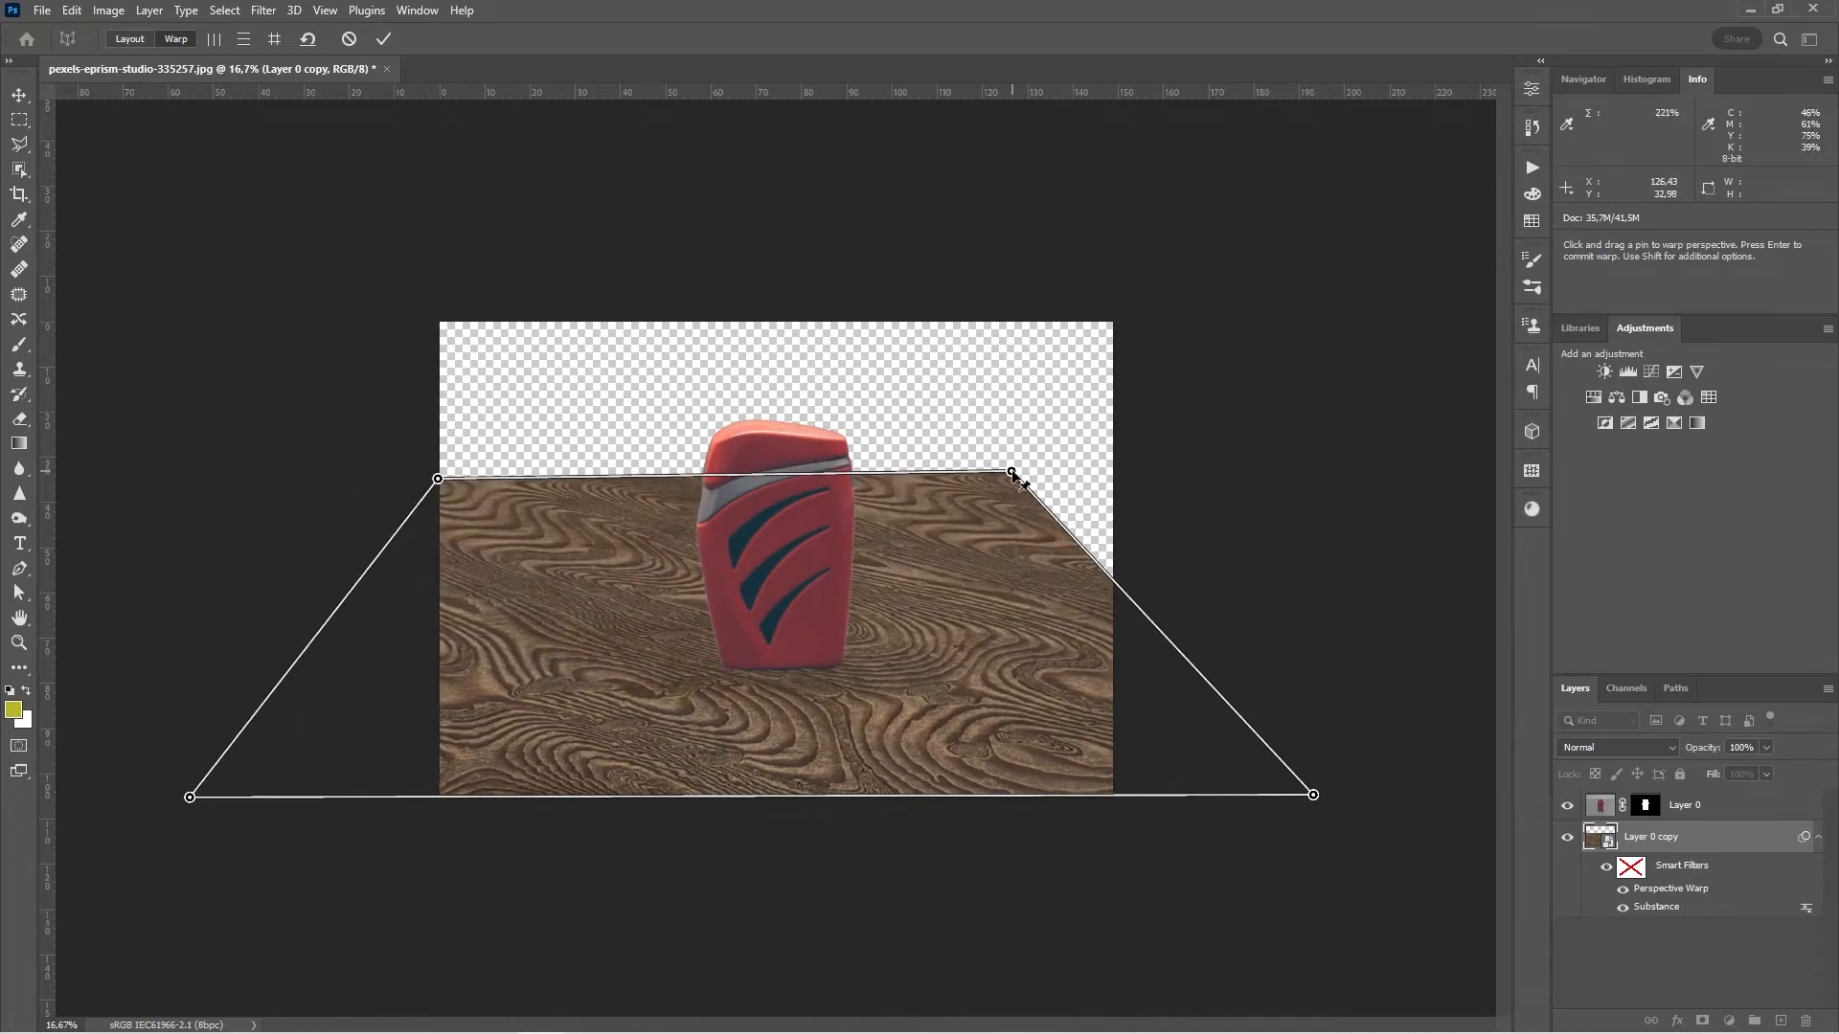
{"action": "left_click_drag", "start_coordinate": [1013, 473], "coordinate": [1116, 480]}
{"action": "left_click_drag", "start_coordinate": [190, 797], "coordinate": [16, 789]}
{"action": "left_click_drag", "start_coordinate": [1313, 794], "coordinate": [1757, 801]}
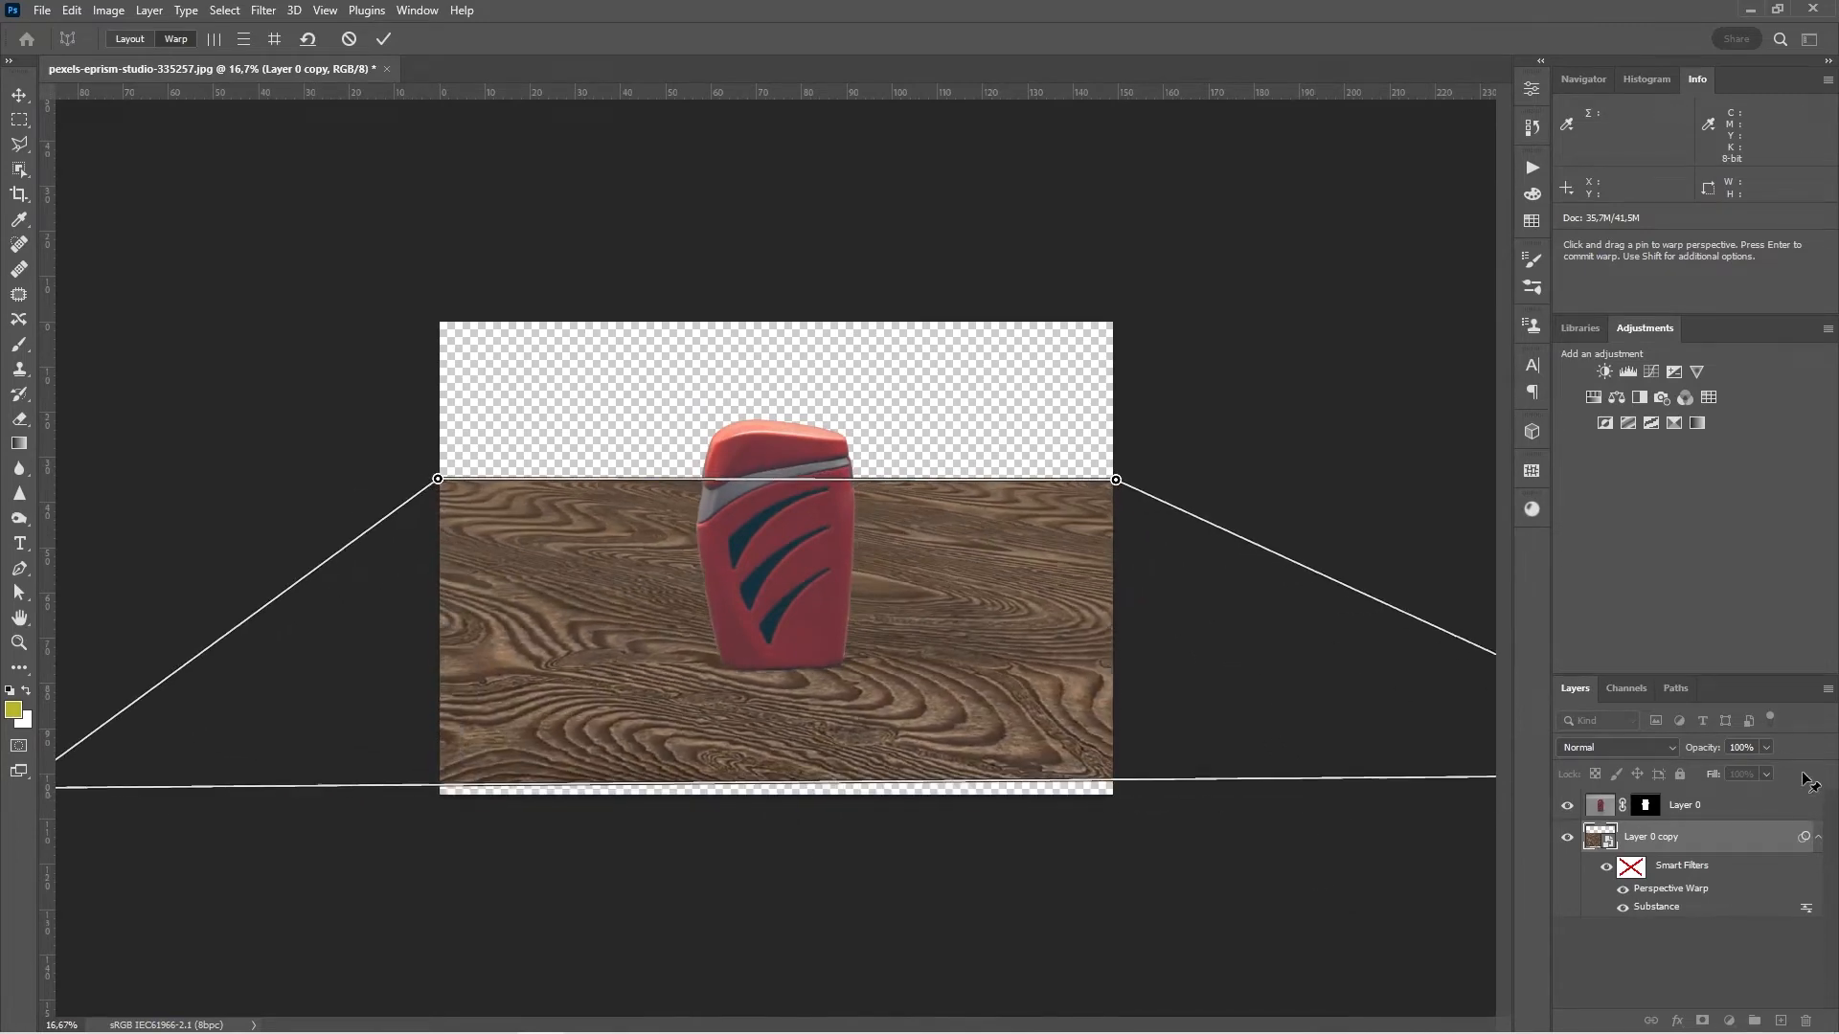
- Realign the plane's near edge with the canvas bottom, lower its far edge slightly behind the lighter, and commit the perspective warp
{"action": "key", "text": "ctrl+minus"}
{"action": "left_click_drag", "start_coordinate": [205, 733], "coordinate": [66, 733]}
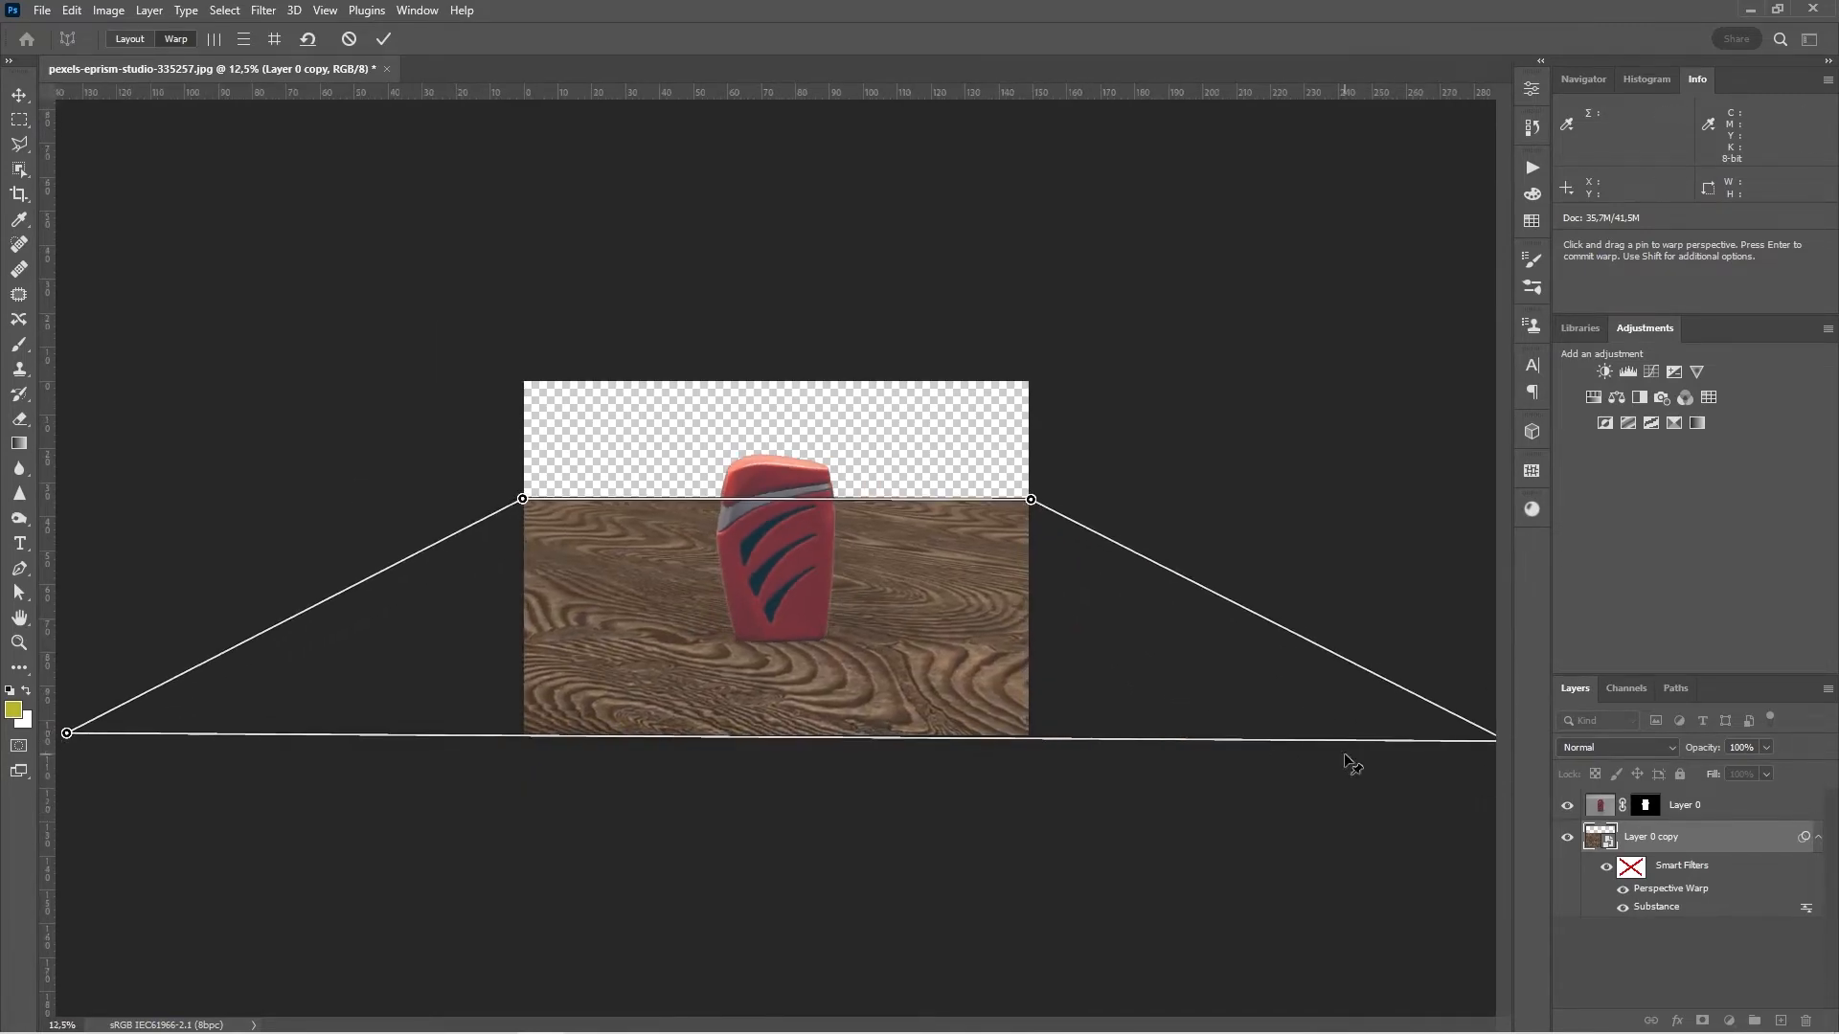
{"action": "left_click_drag", "start_coordinate": [1031, 499], "coordinate": [1028, 524]}
{"action": "left_click_drag", "start_coordinate": [523, 499], "coordinate": [523, 529]}
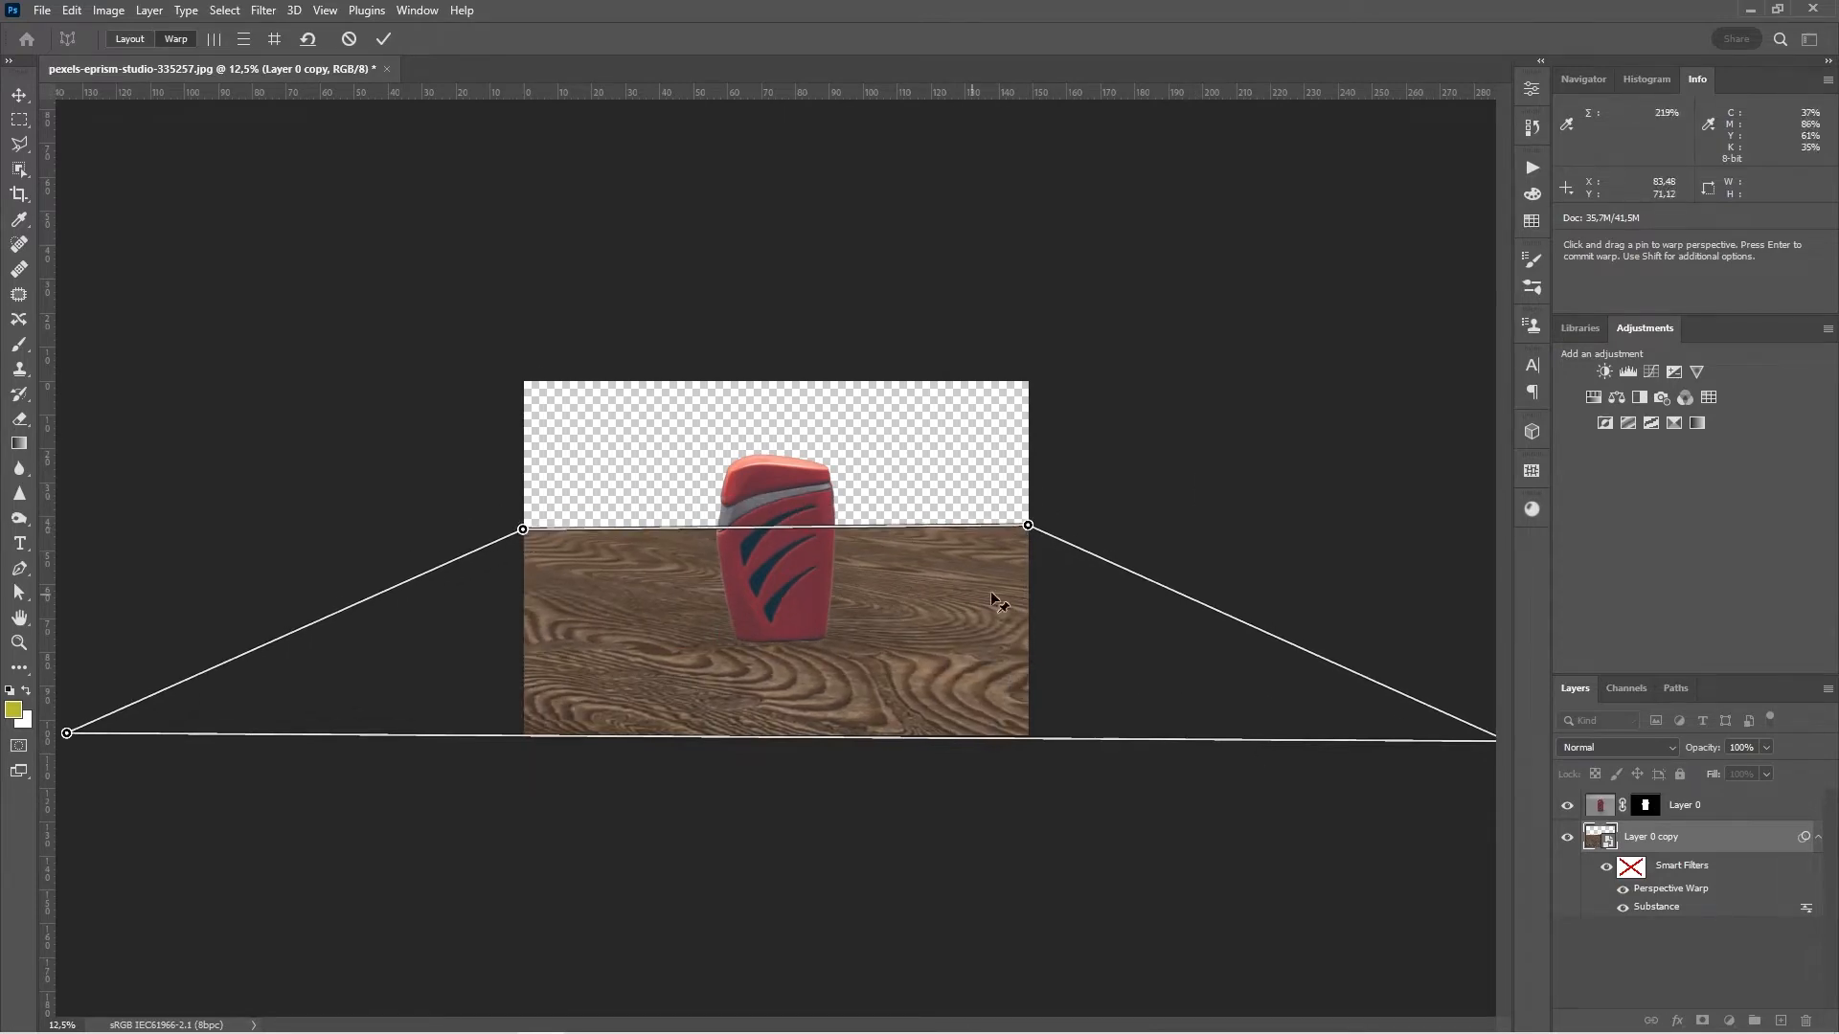
{"action": "key", "text": "ctrl+minus"}
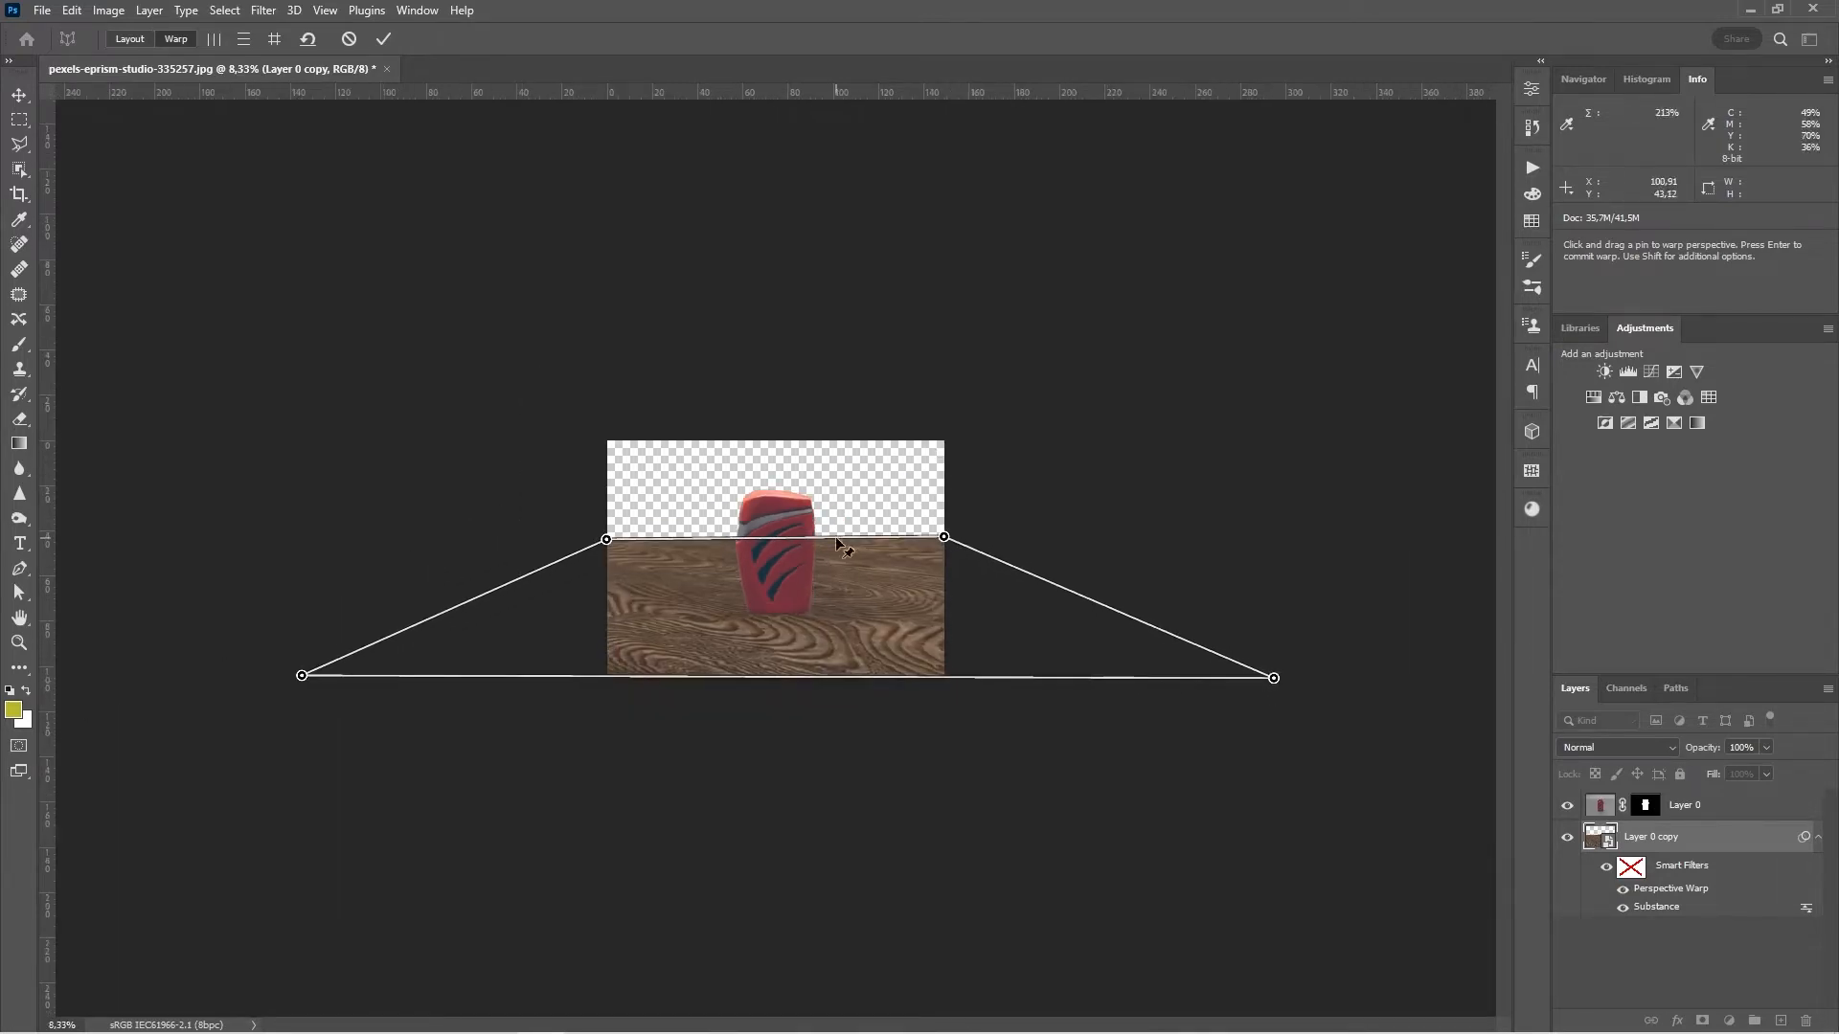
{"action": "key", "text": "ctrl+0"}
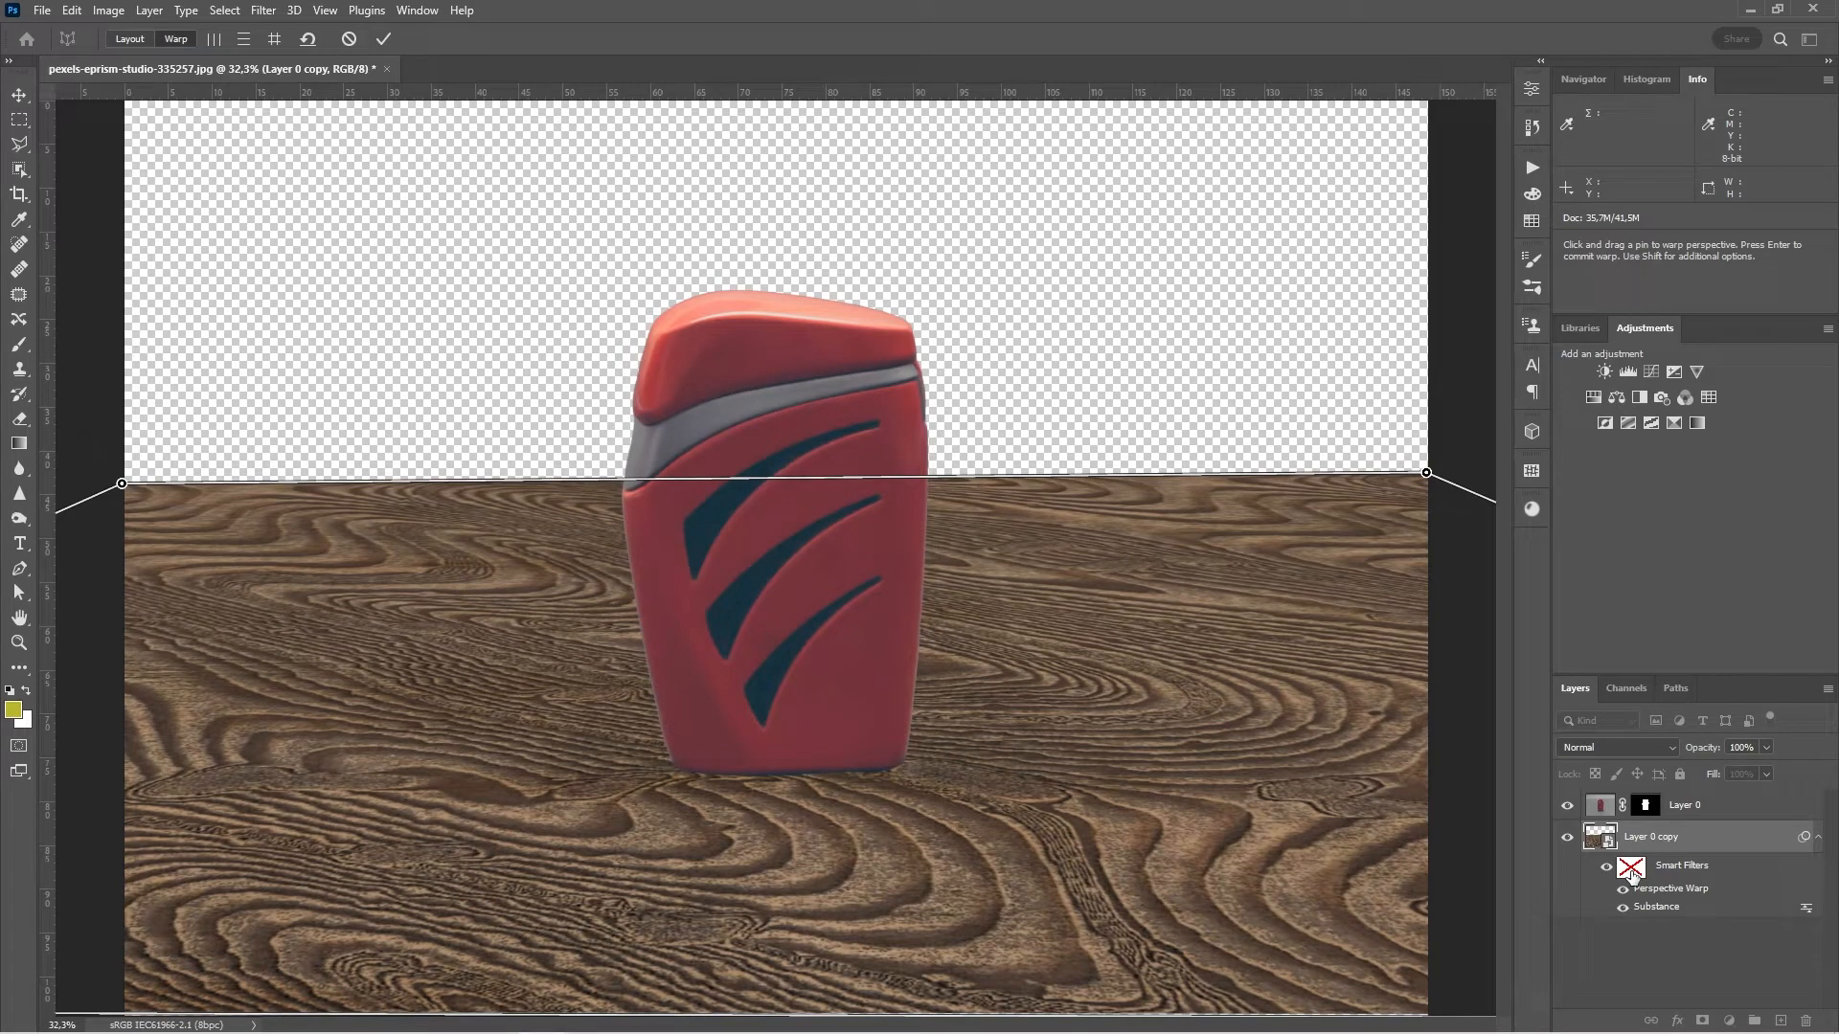
{"action": "left_click", "coordinate": [386, 38]}
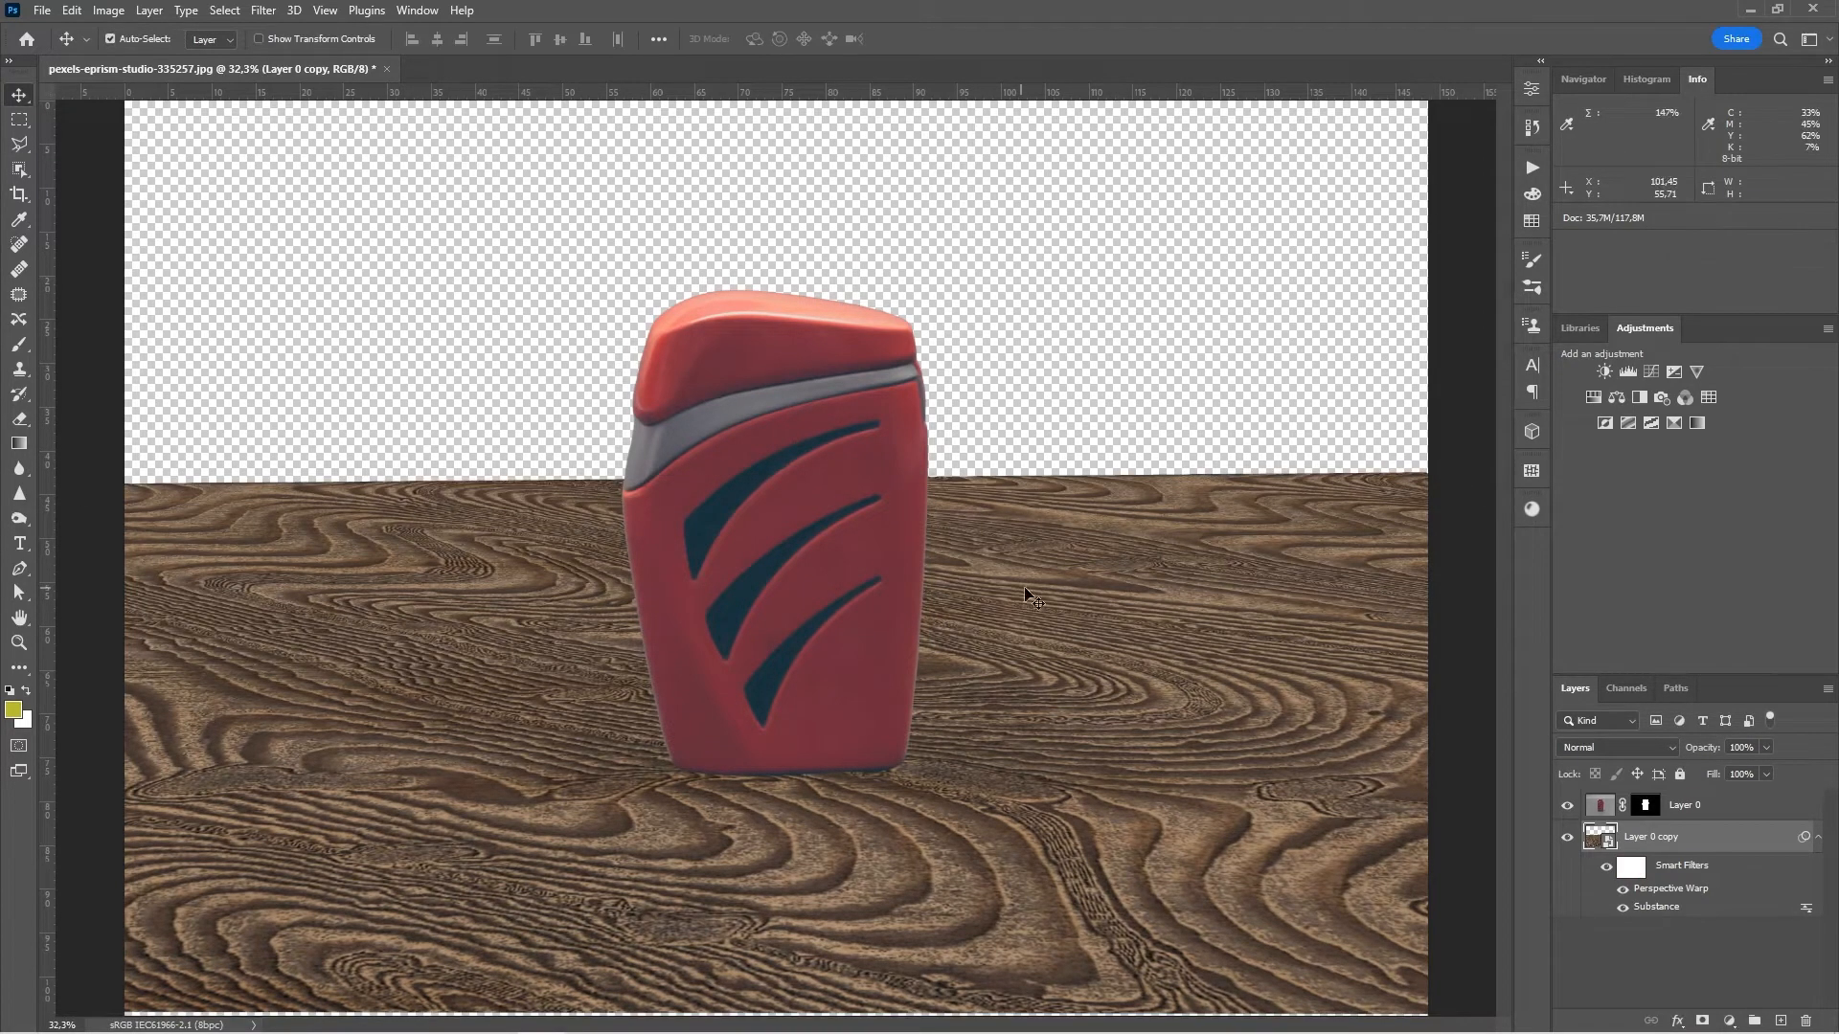
- Set the Larch Wood Varnished material's resolution to High
{"action": "left_click", "coordinate": [1529, 508]}
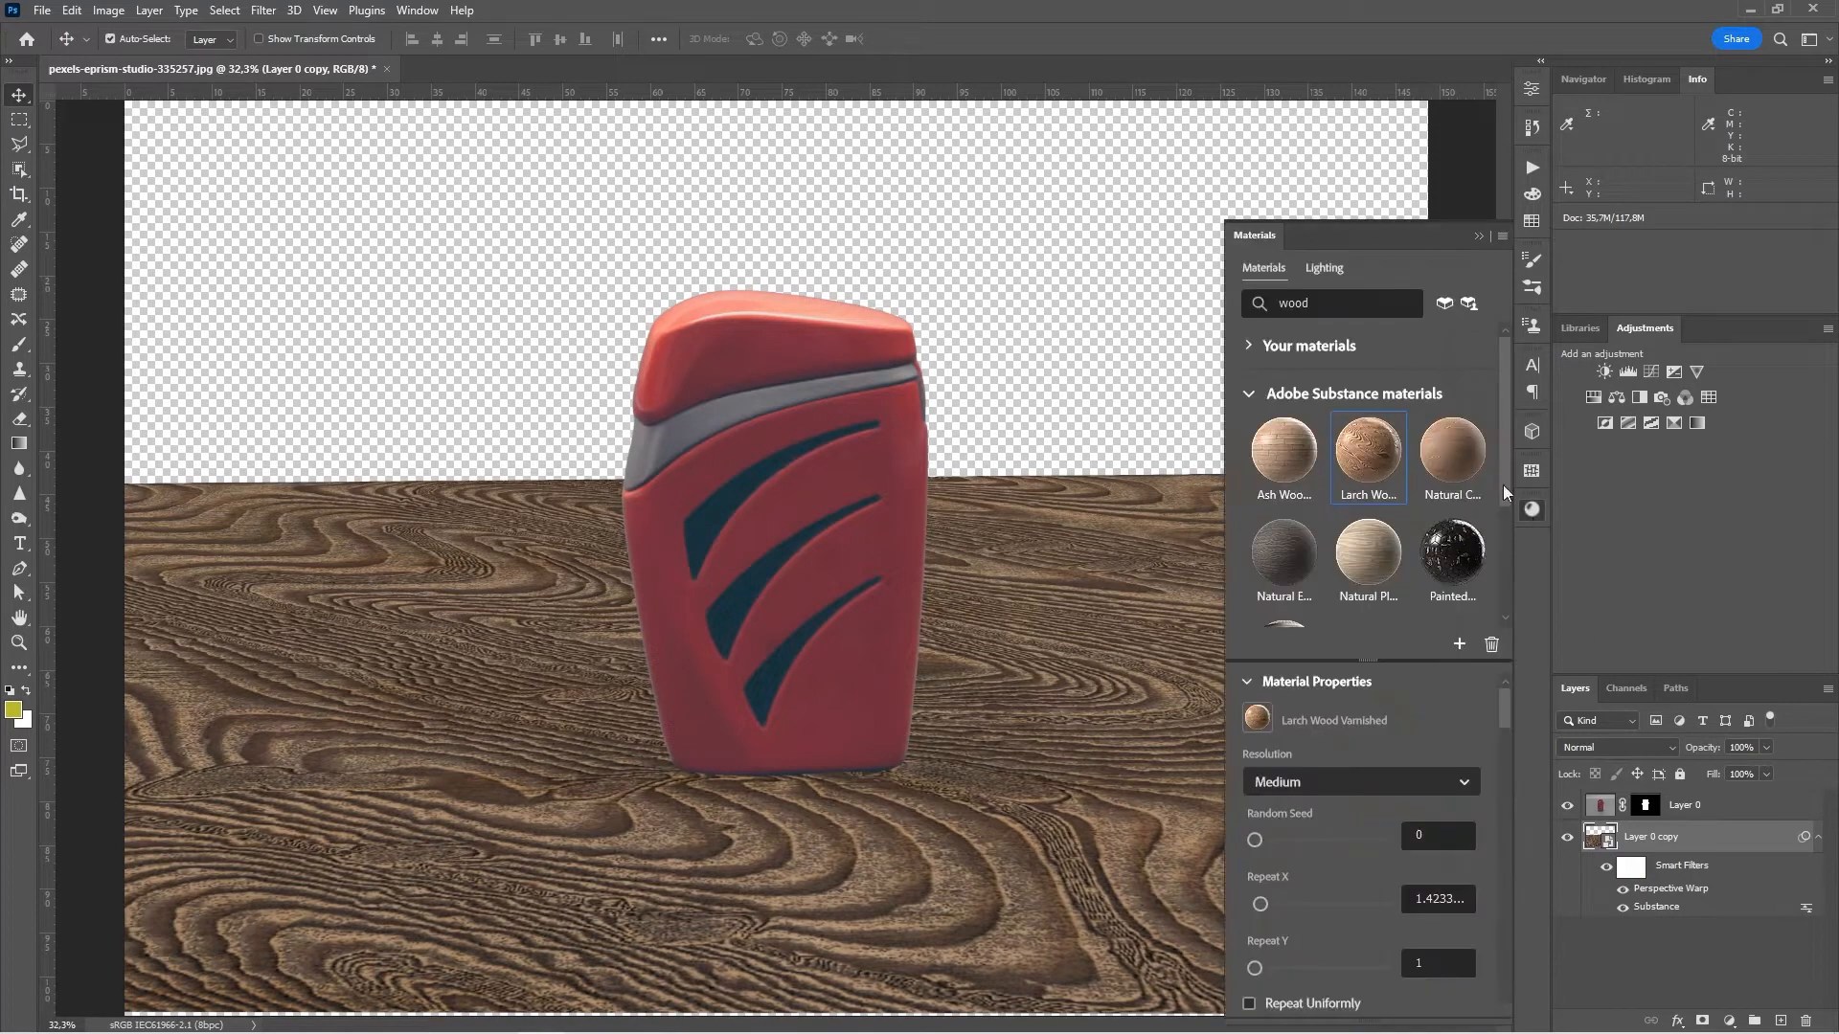
{"action": "left_click", "coordinate": [1320, 780]}
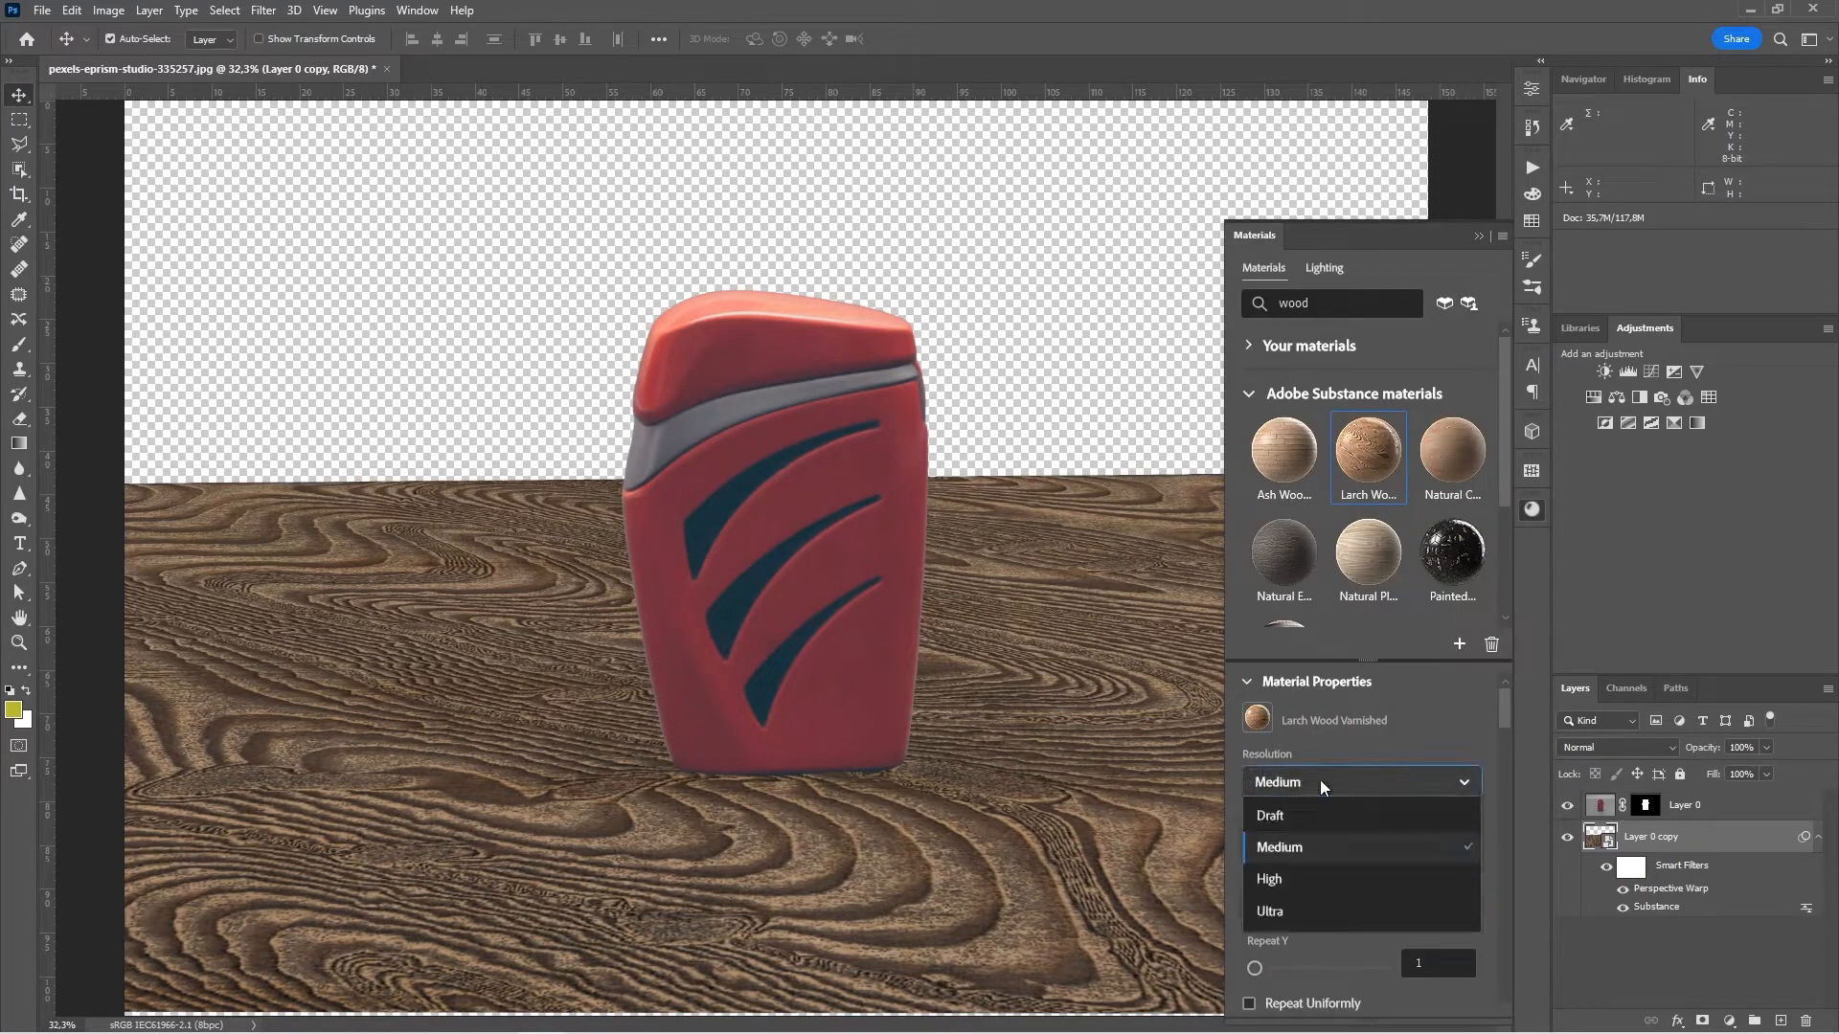
{"action": "left_click", "coordinate": [1282, 881]}
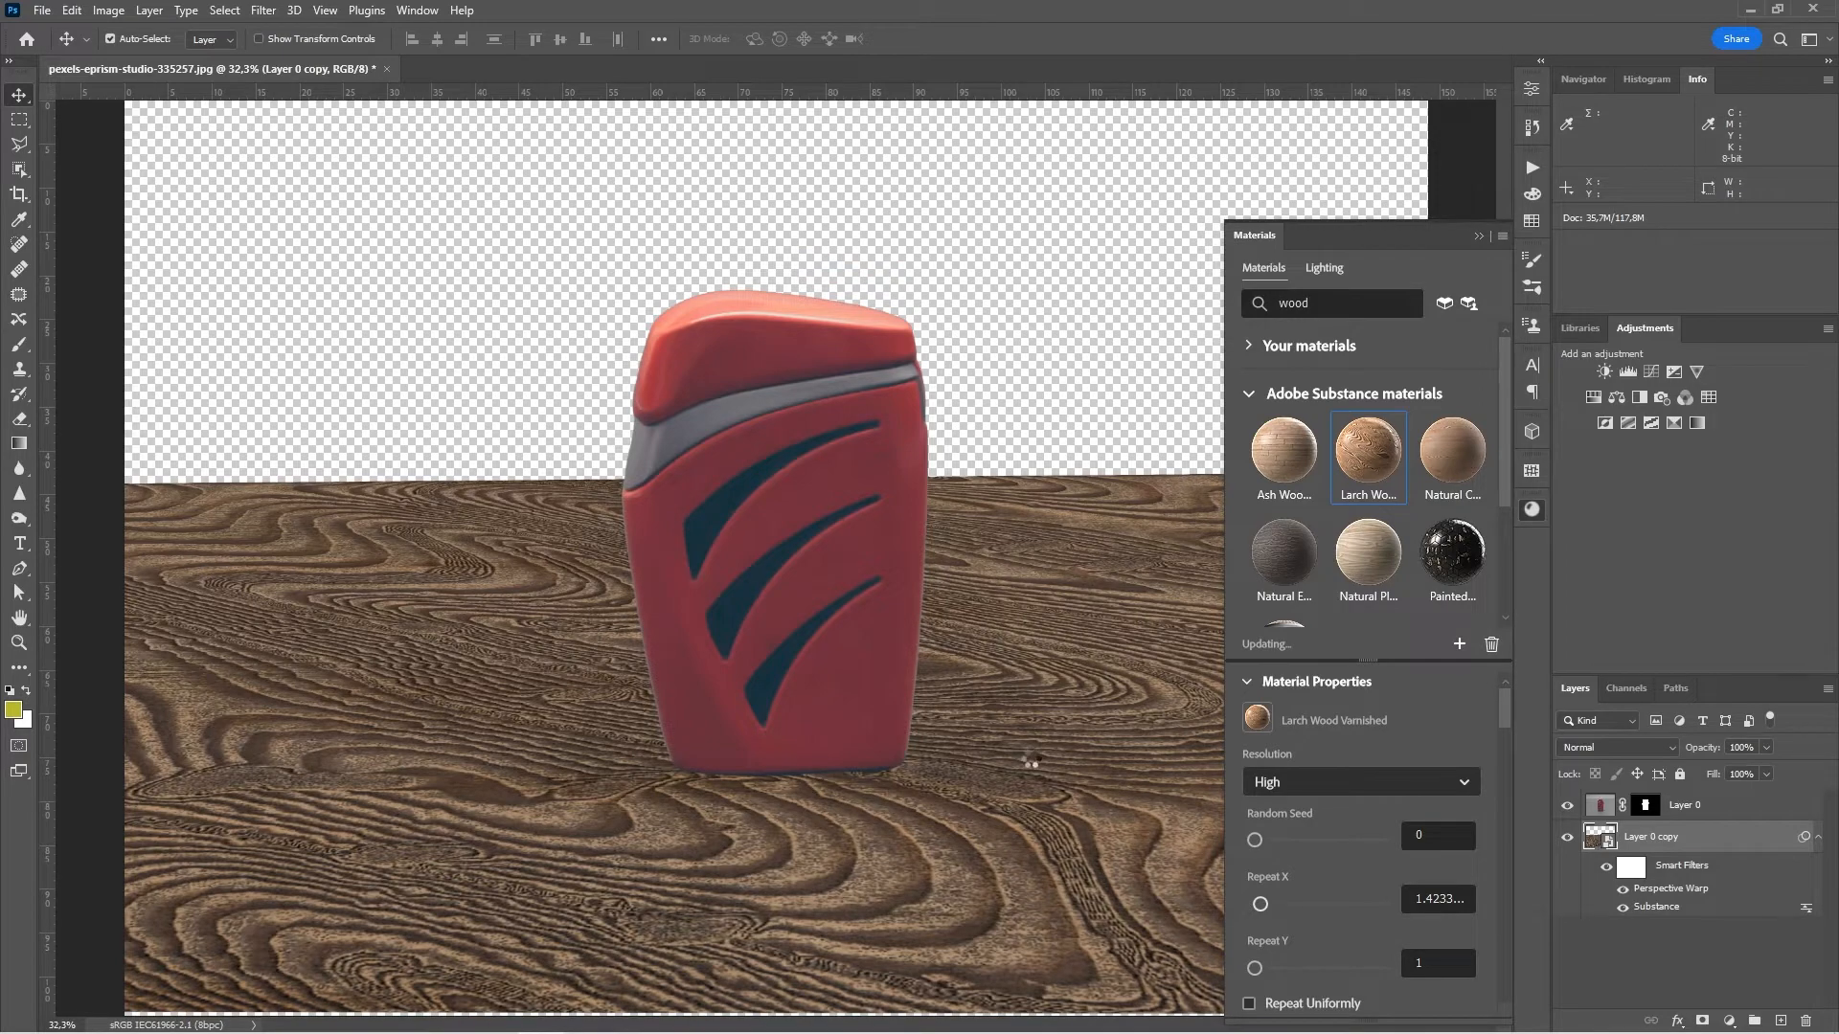
{"action": "scroll", "coordinate": [1029, 757], "scroll_direction": "down", "scroll_amount": 1}
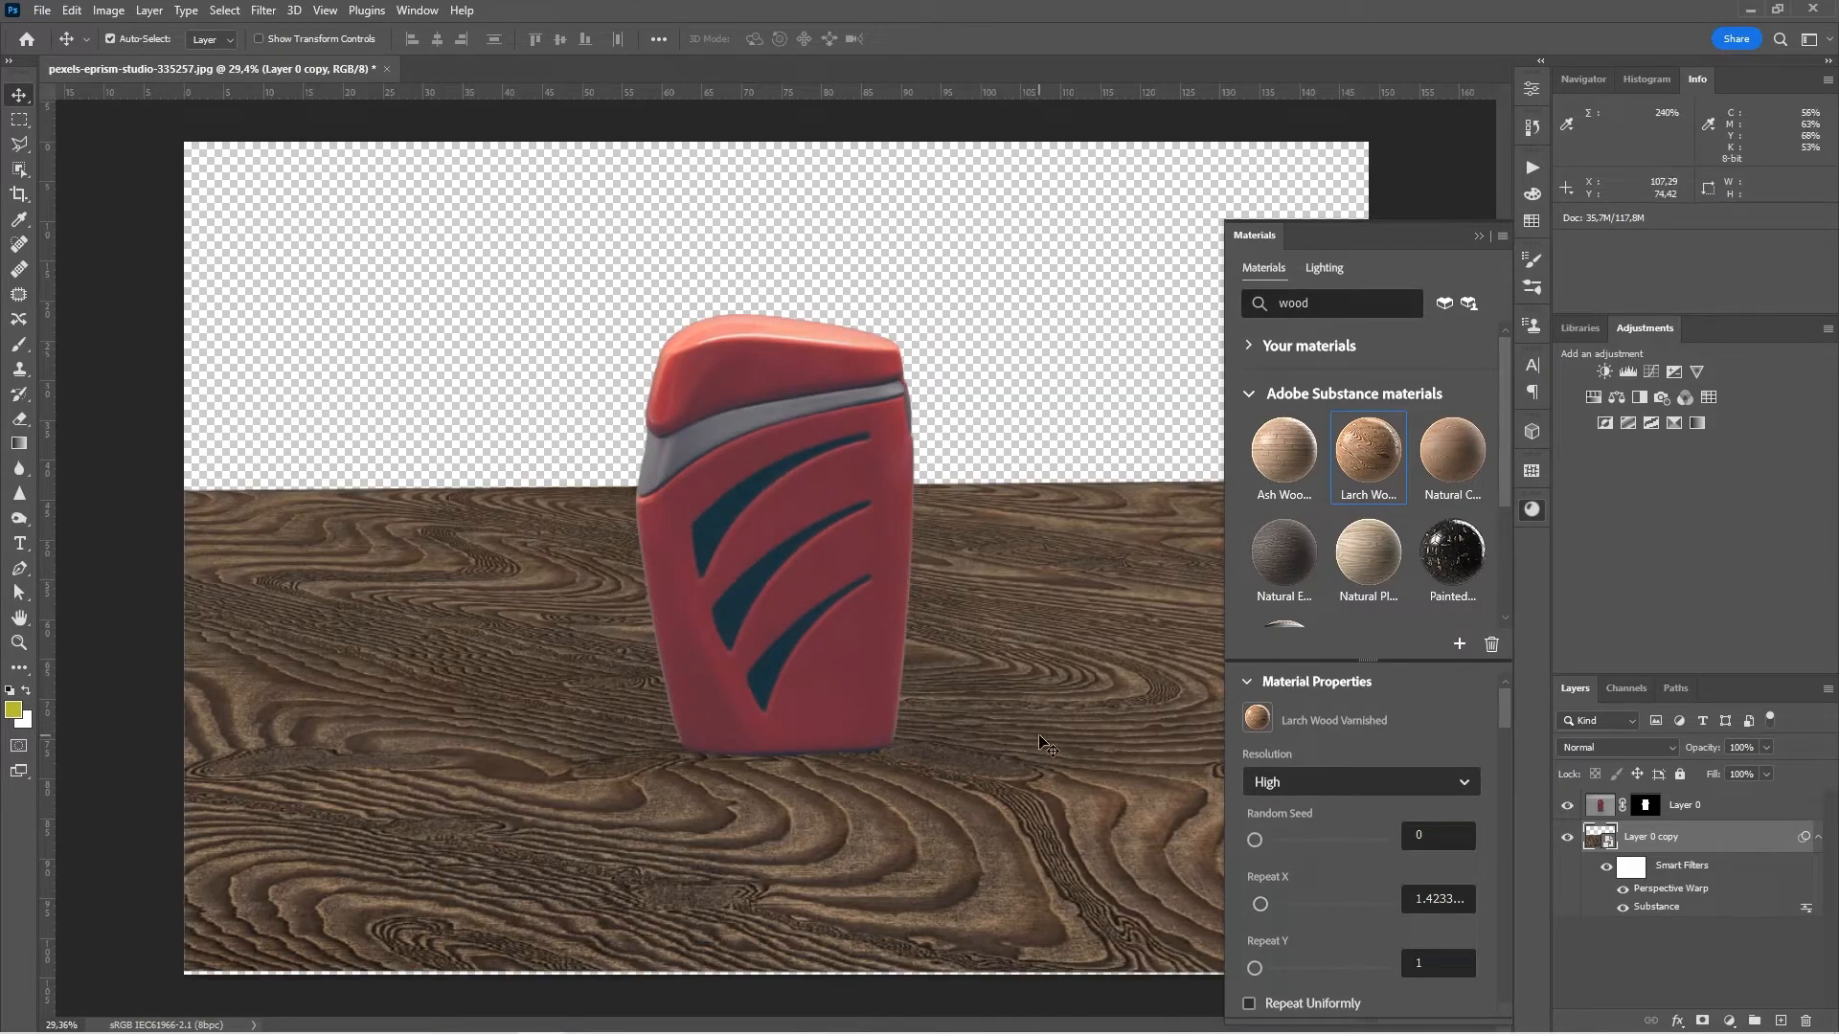
- Set the wood material's Random Seed to 111940 and its Repeat Y to 1.7
{"action": "scroll", "coordinate": [1267, 836], "scroll_direction": "down", "scroll_amount": 2}
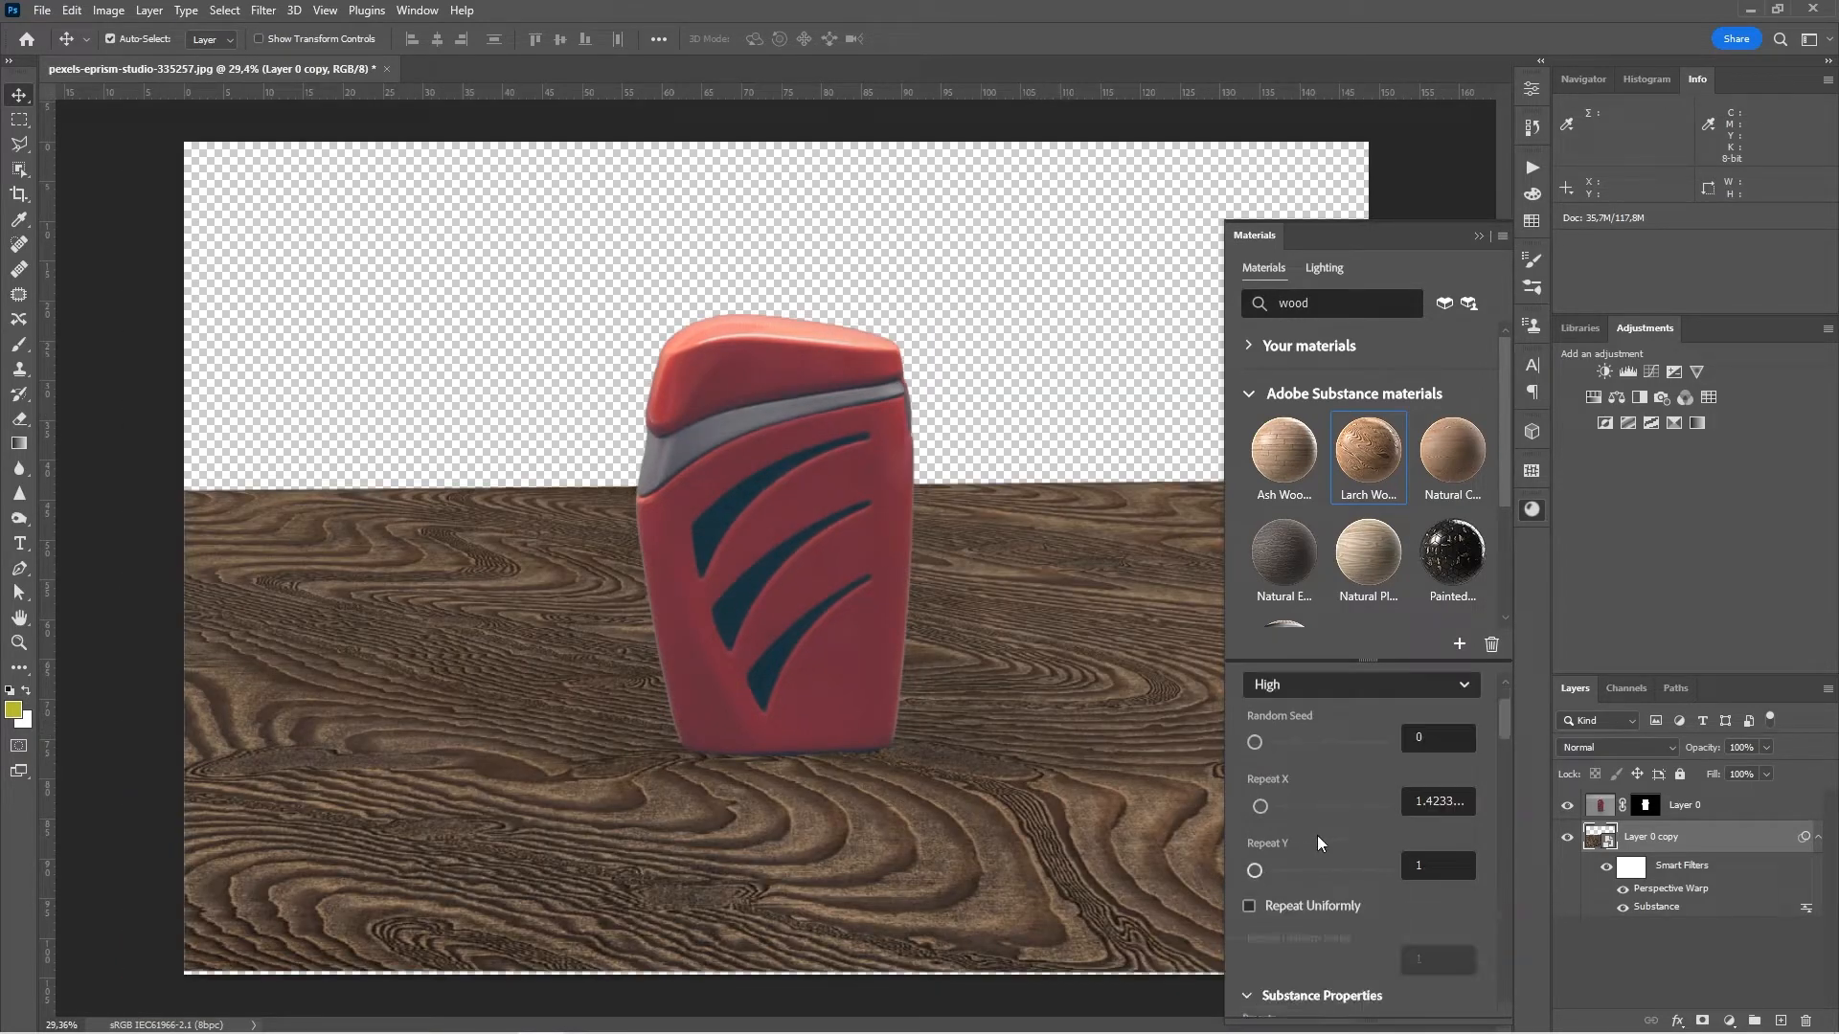
{"action": "left_click_drag", "start_coordinate": [1259, 737], "coordinate": [1272, 735]}
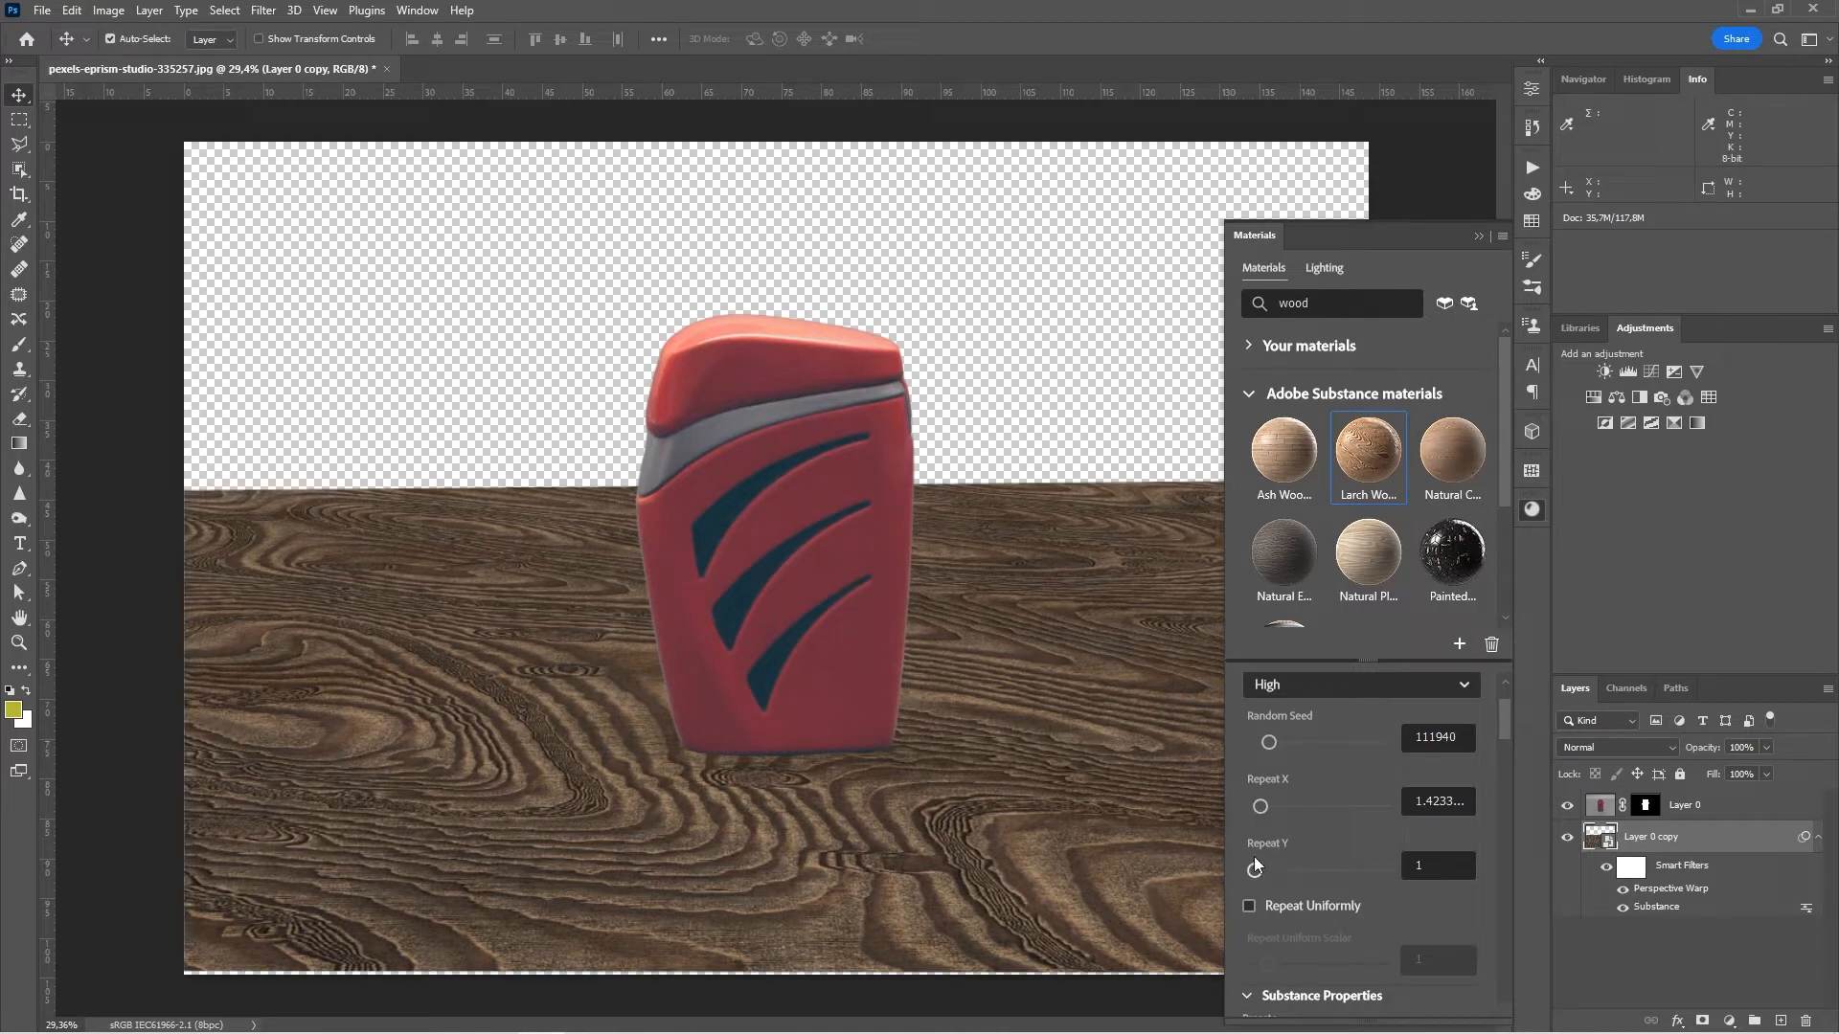
{"action": "left_click_drag", "start_coordinate": [1264, 870], "coordinate": [1266, 871]}
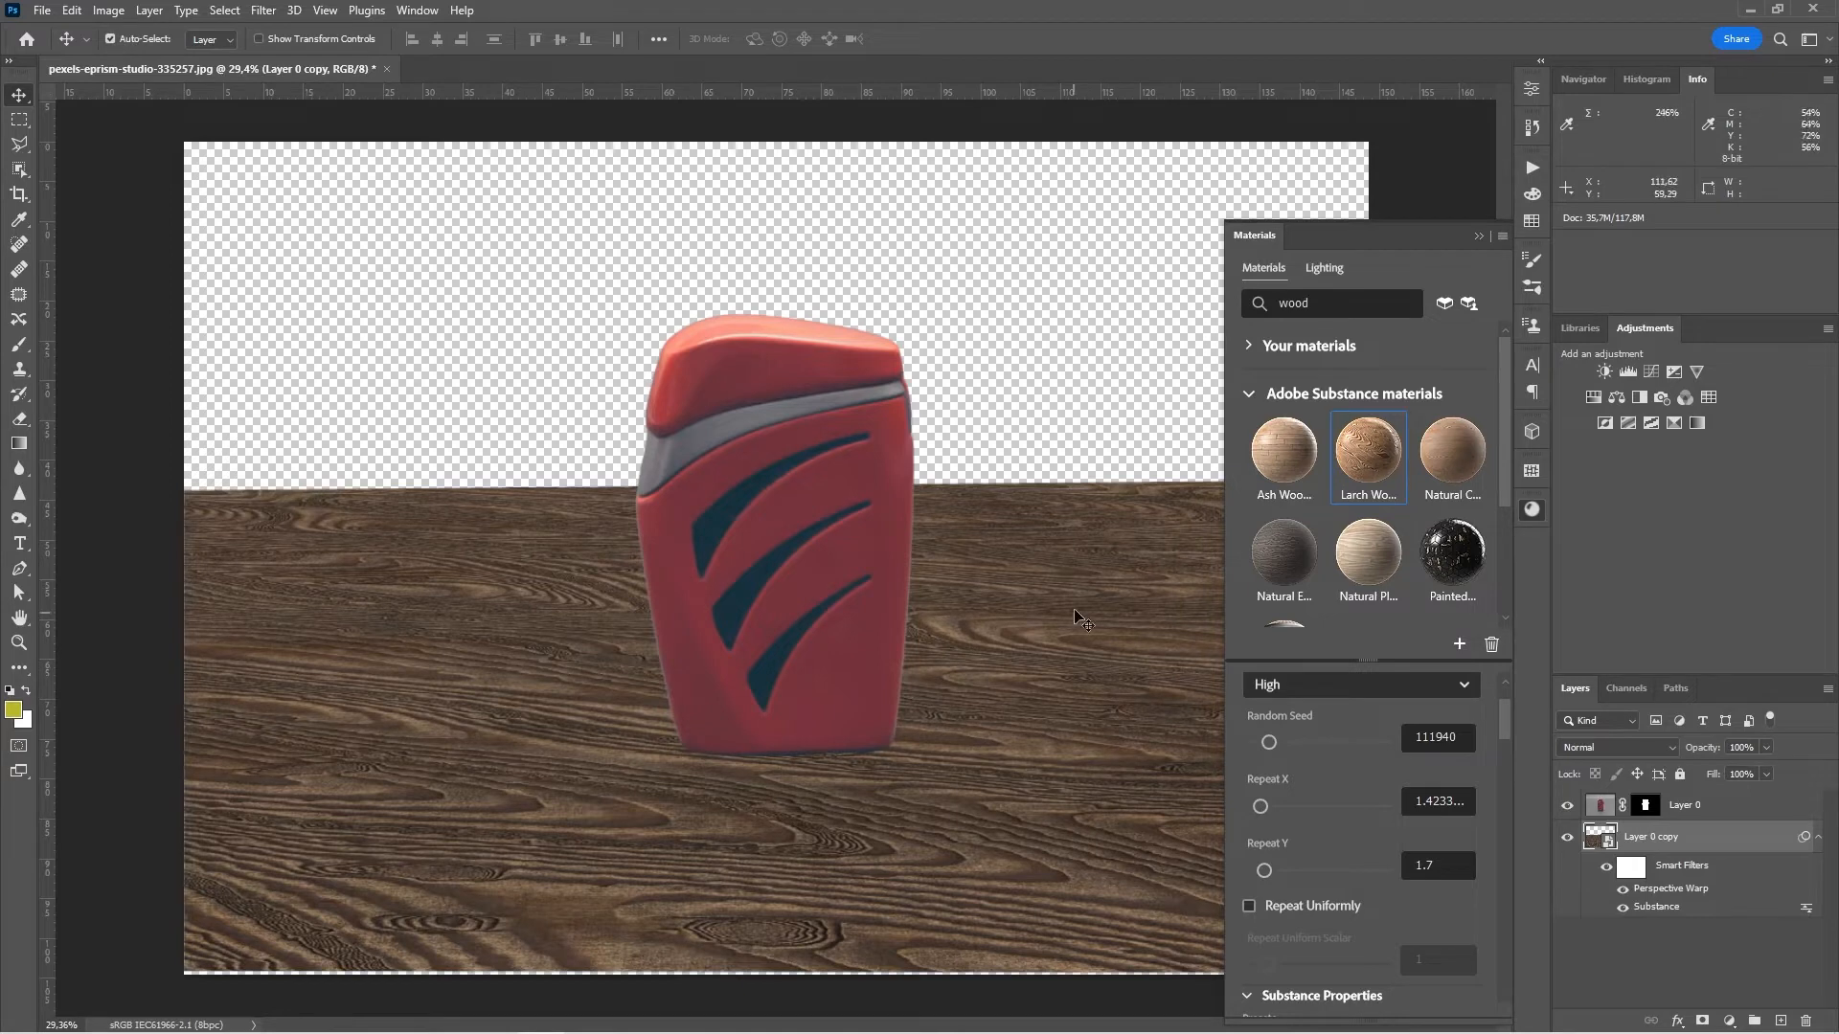
- Raise the wood material's Luminosity to 0.63 in its technical parameters and close the material settings
{"action": "scroll", "coordinate": [1371, 870], "scroll_direction": "down", "scroll_amount": 8}
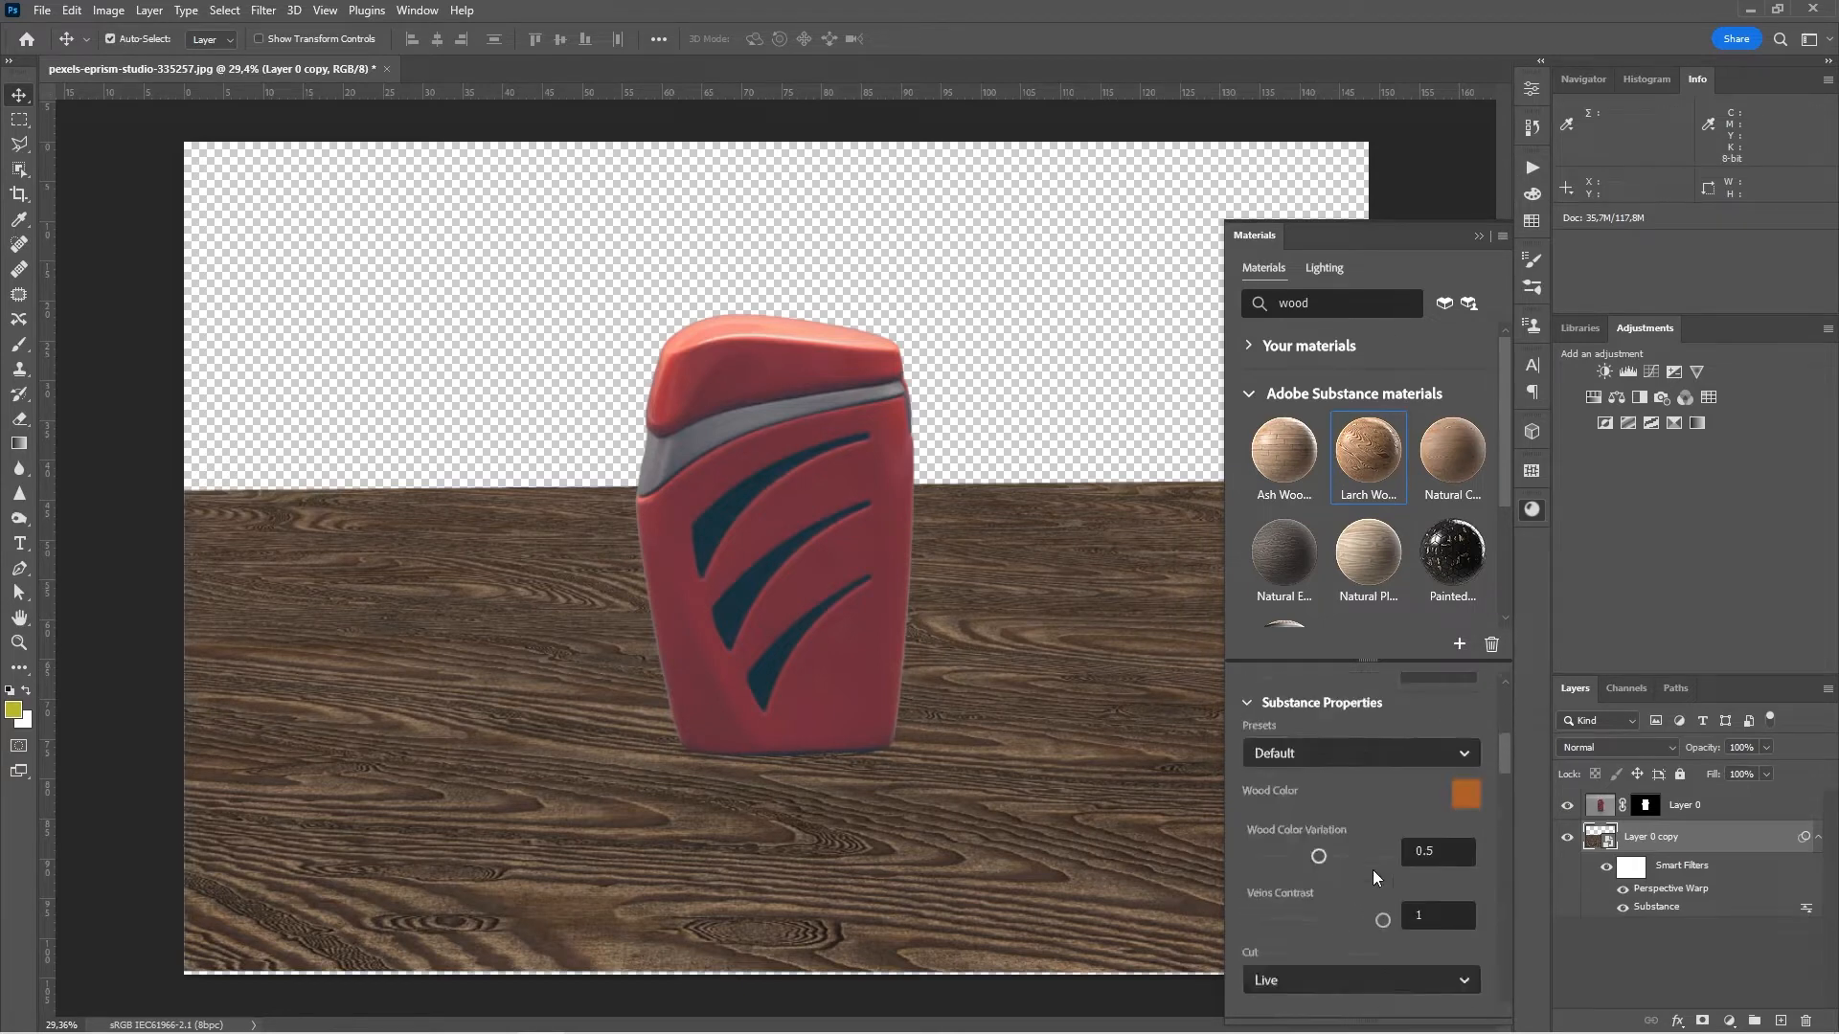
{"action": "scroll", "coordinate": [1369, 873], "scroll_direction": "down", "scroll_amount": 10}
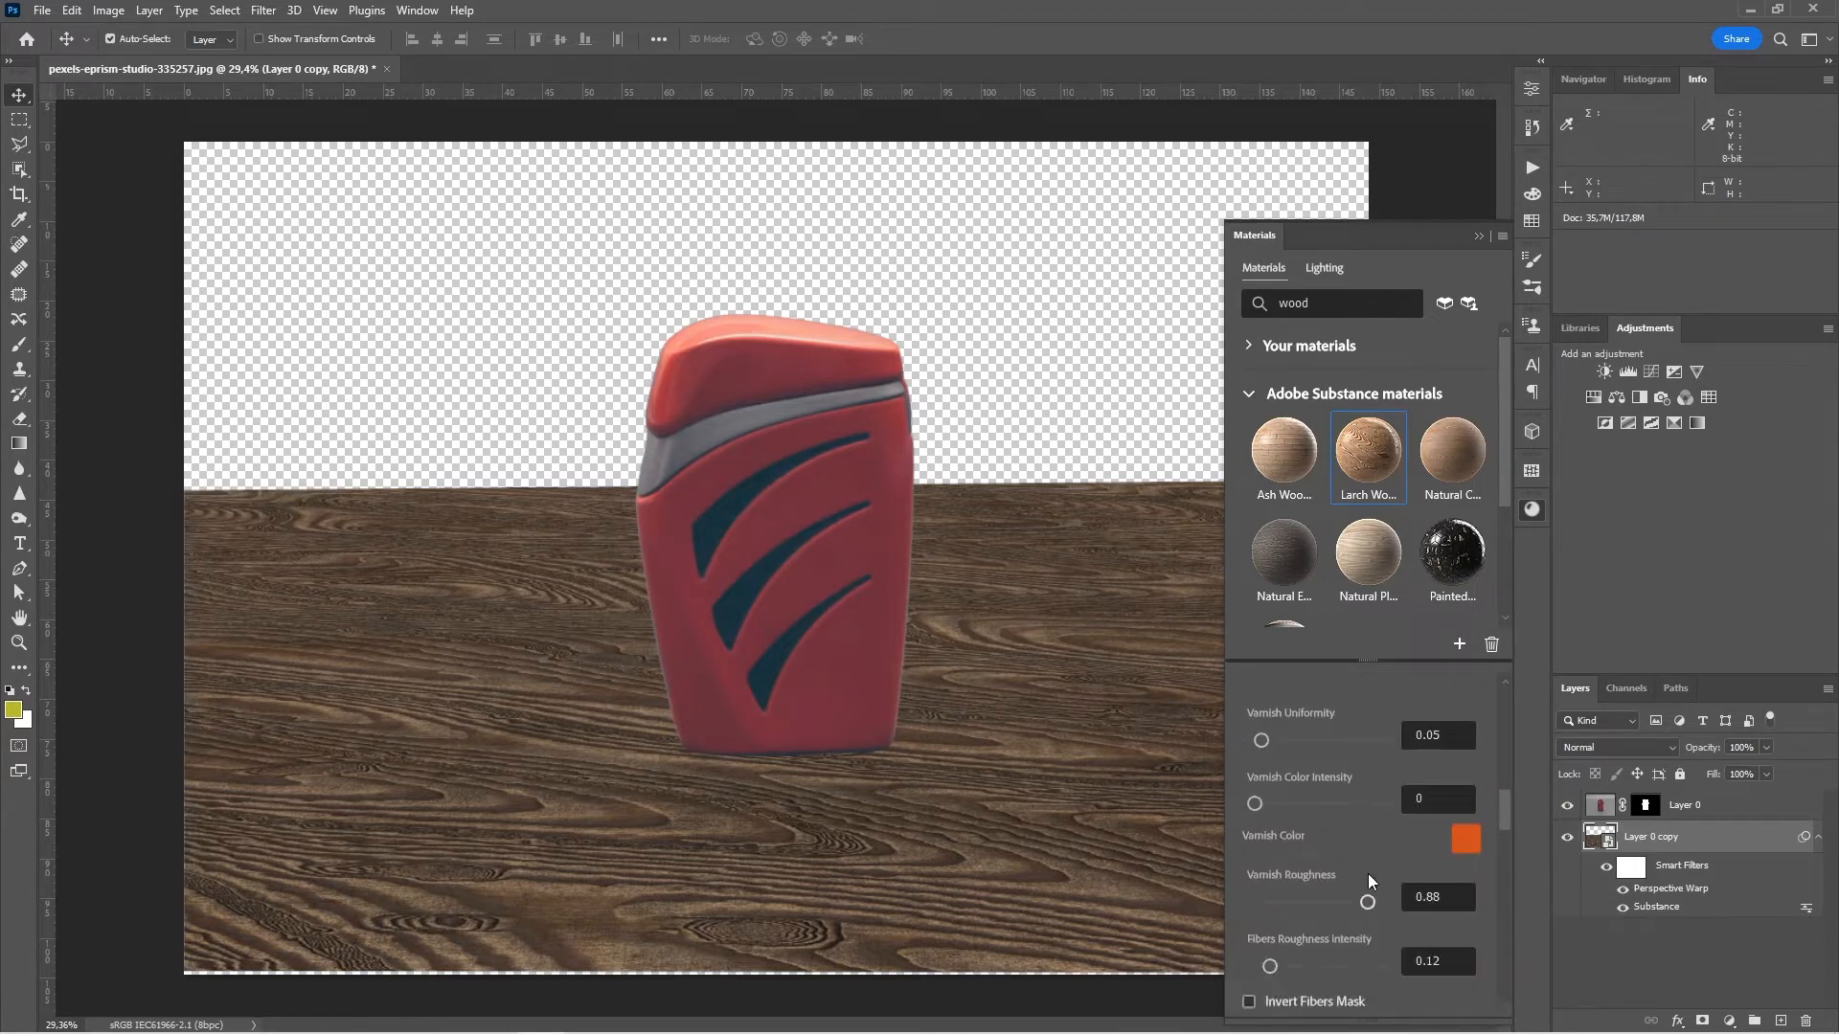
{"action": "scroll", "coordinate": [1360, 877], "scroll_direction": "down", "scroll_amount": 5}
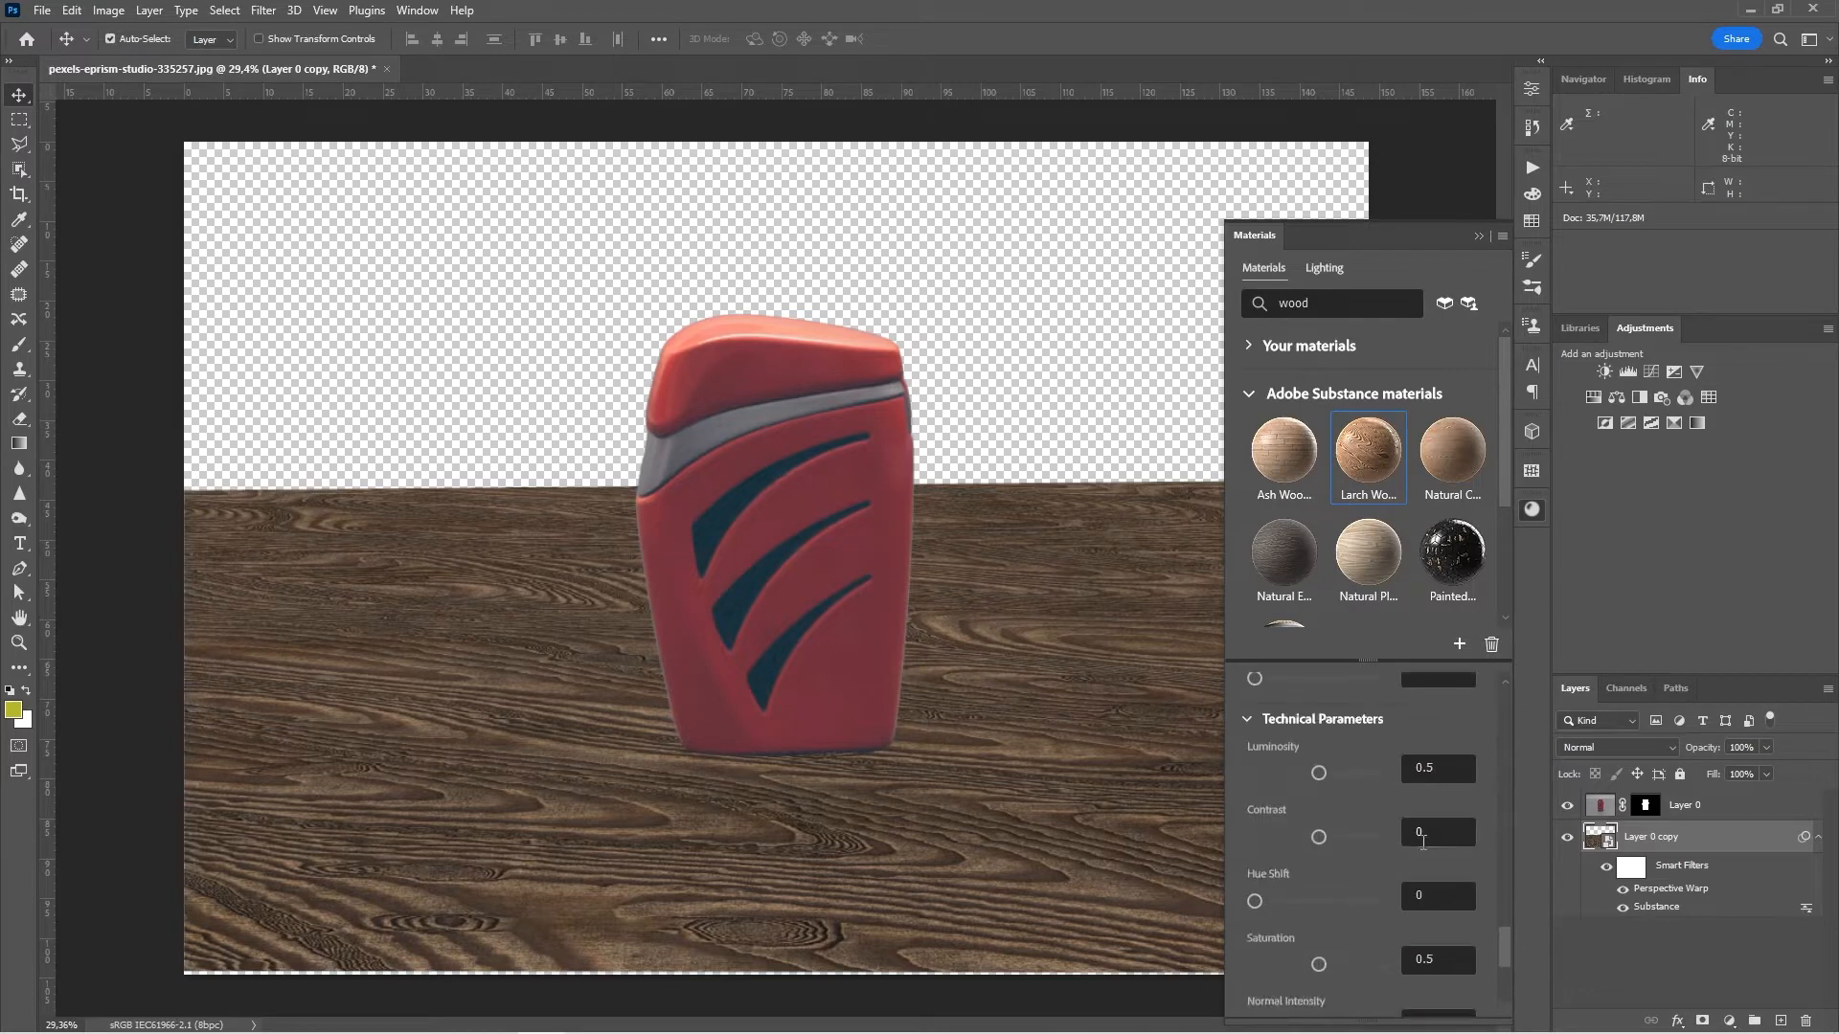
{"action": "left_click_drag", "start_coordinate": [1507, 941], "coordinate": [1510, 941]}
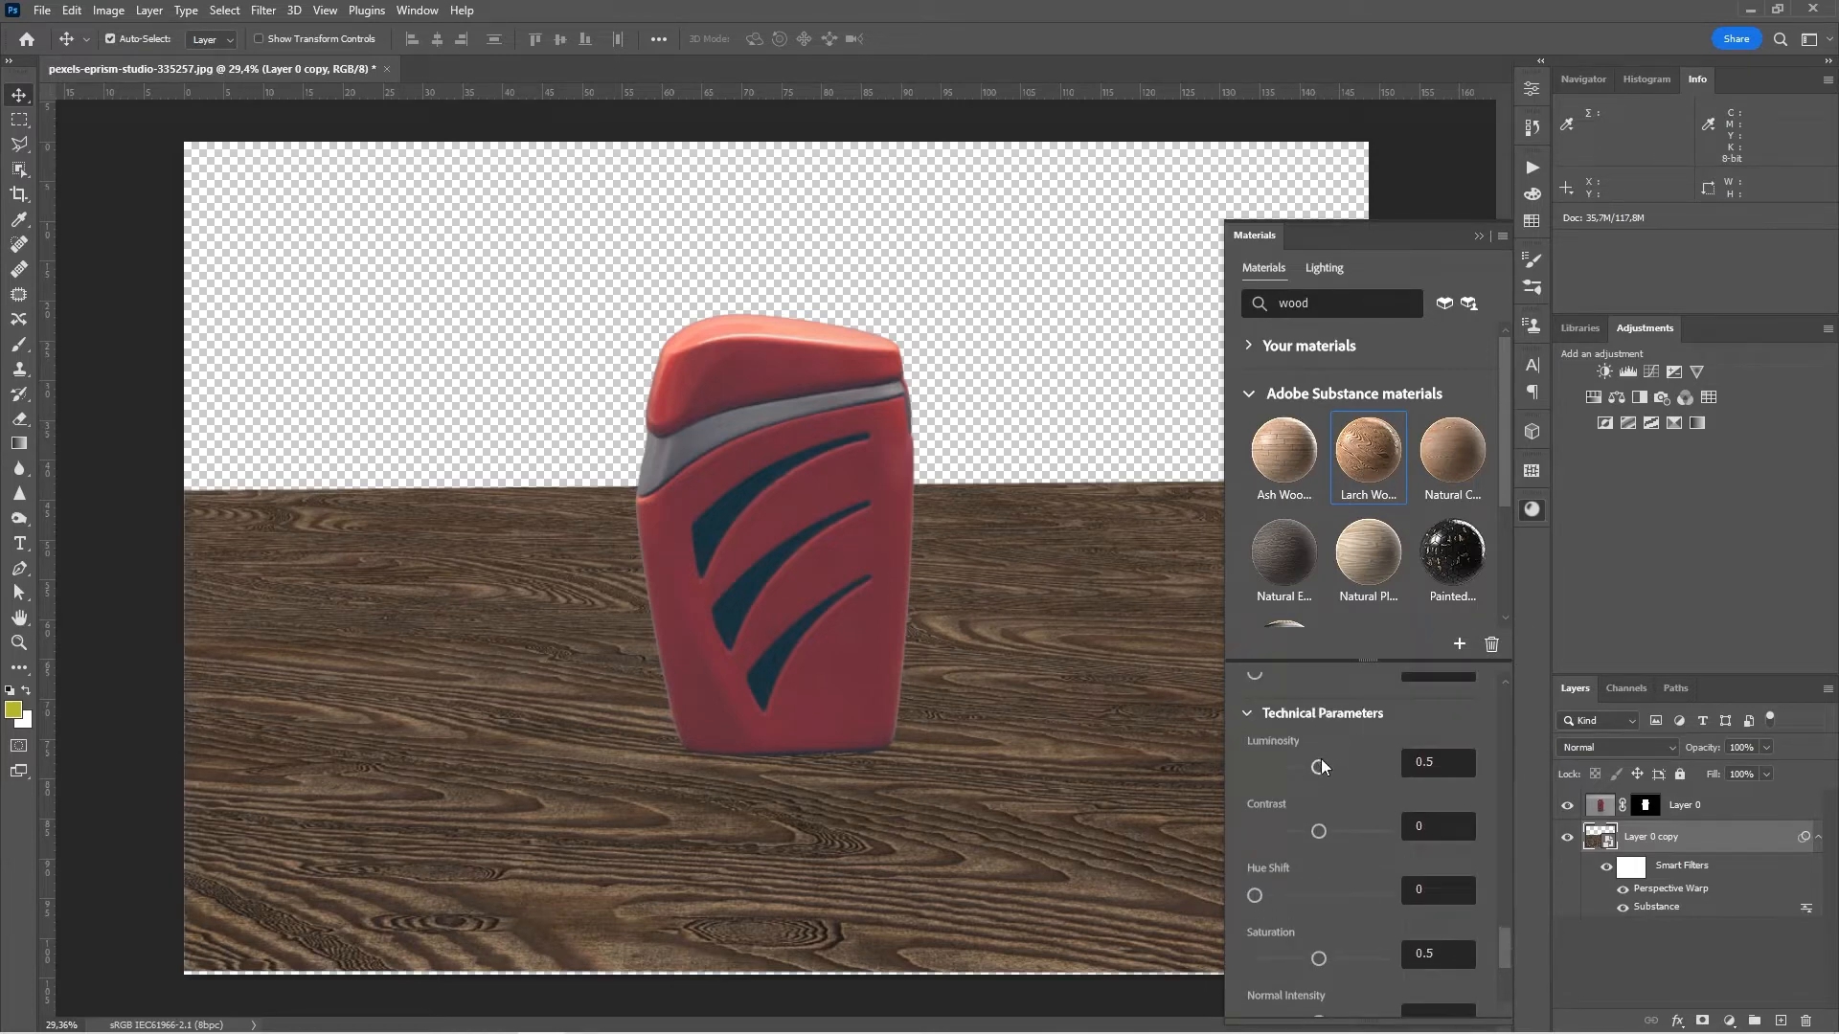
{"action": "left_click_drag", "start_coordinate": [1321, 762], "coordinate": [1347, 773]}
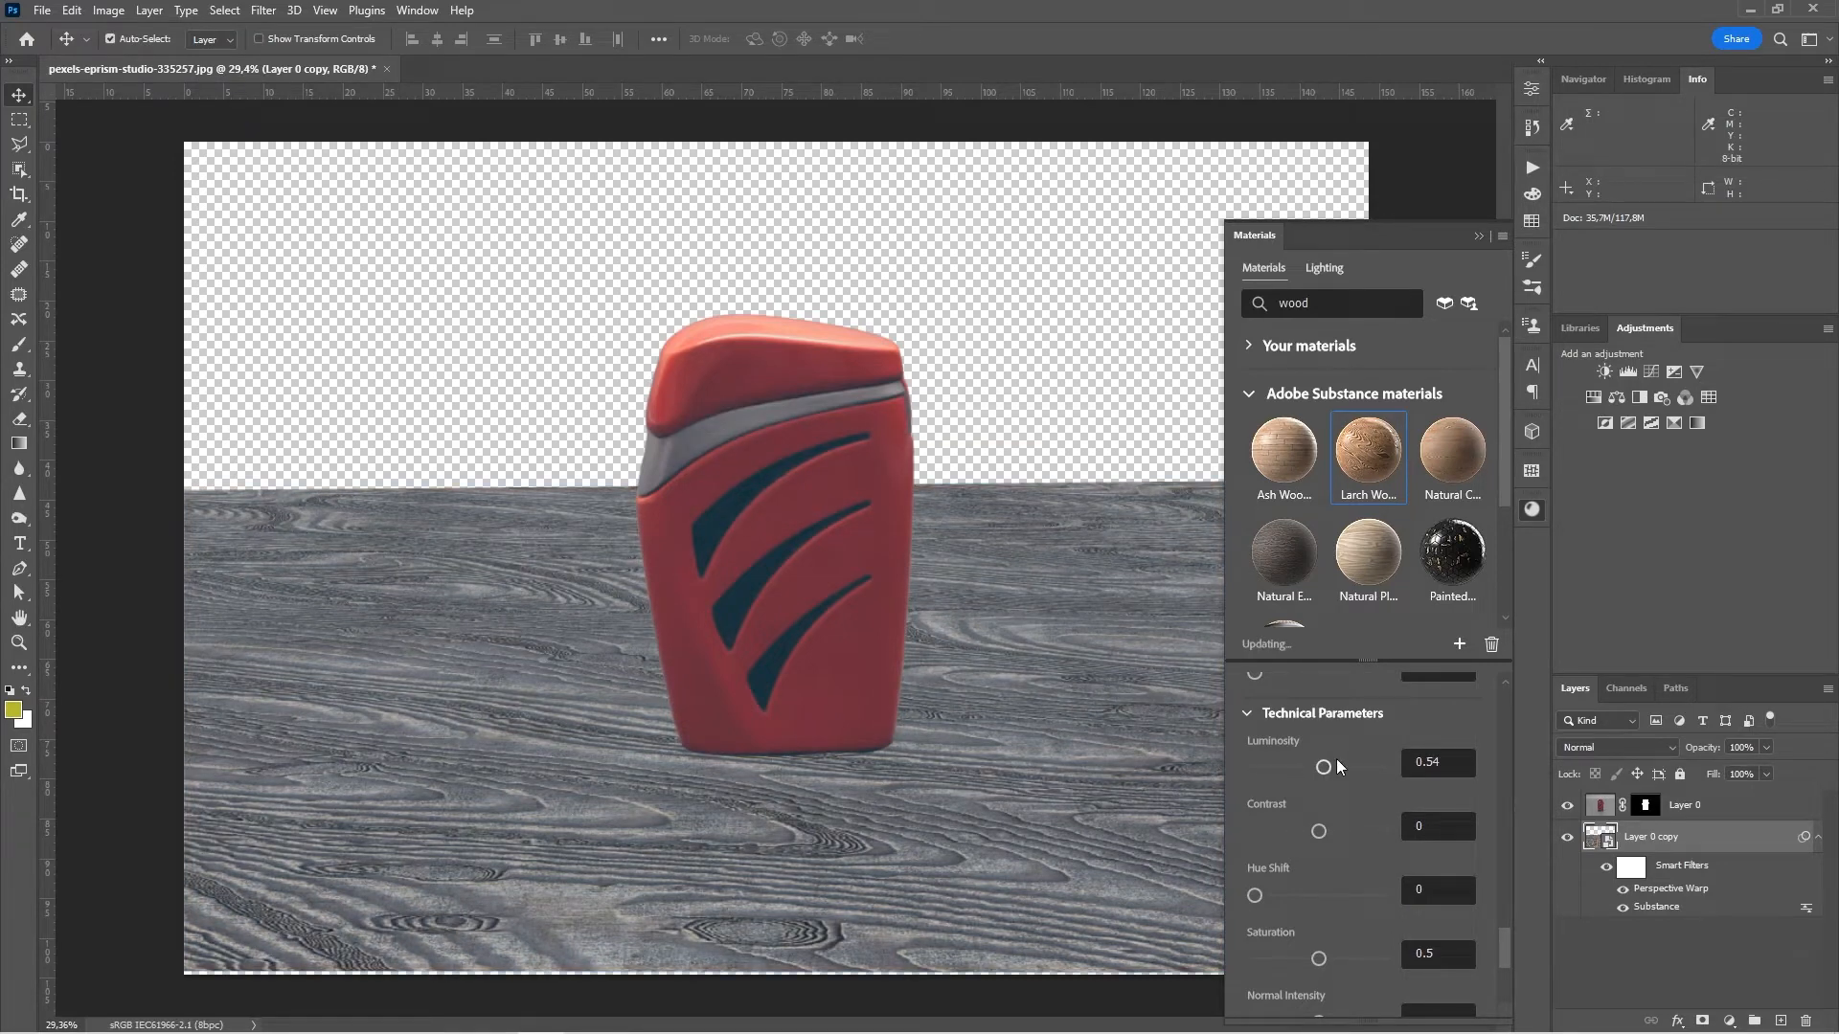
{"action": "left_click_drag", "start_coordinate": [1323, 768], "coordinate": [1336, 773]}
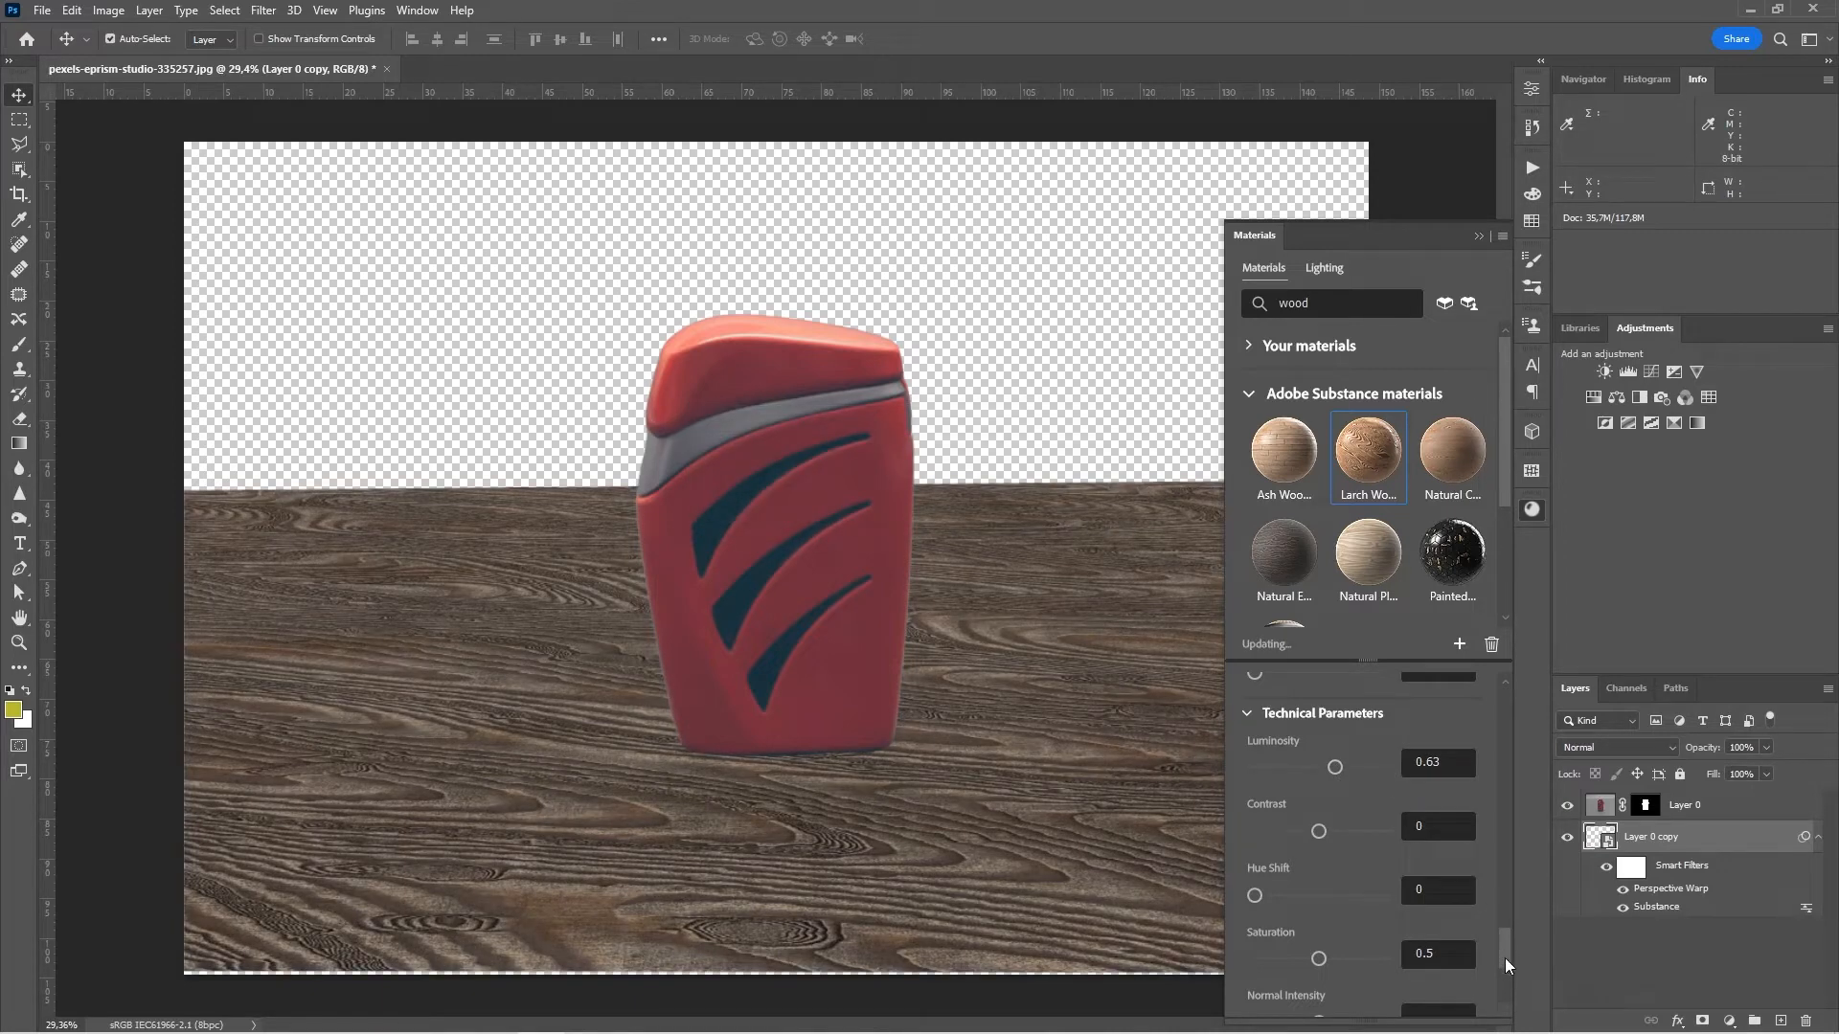
{"action": "scroll", "coordinate": [1499, 968], "scroll_direction": "up", "scroll_amount": 5}
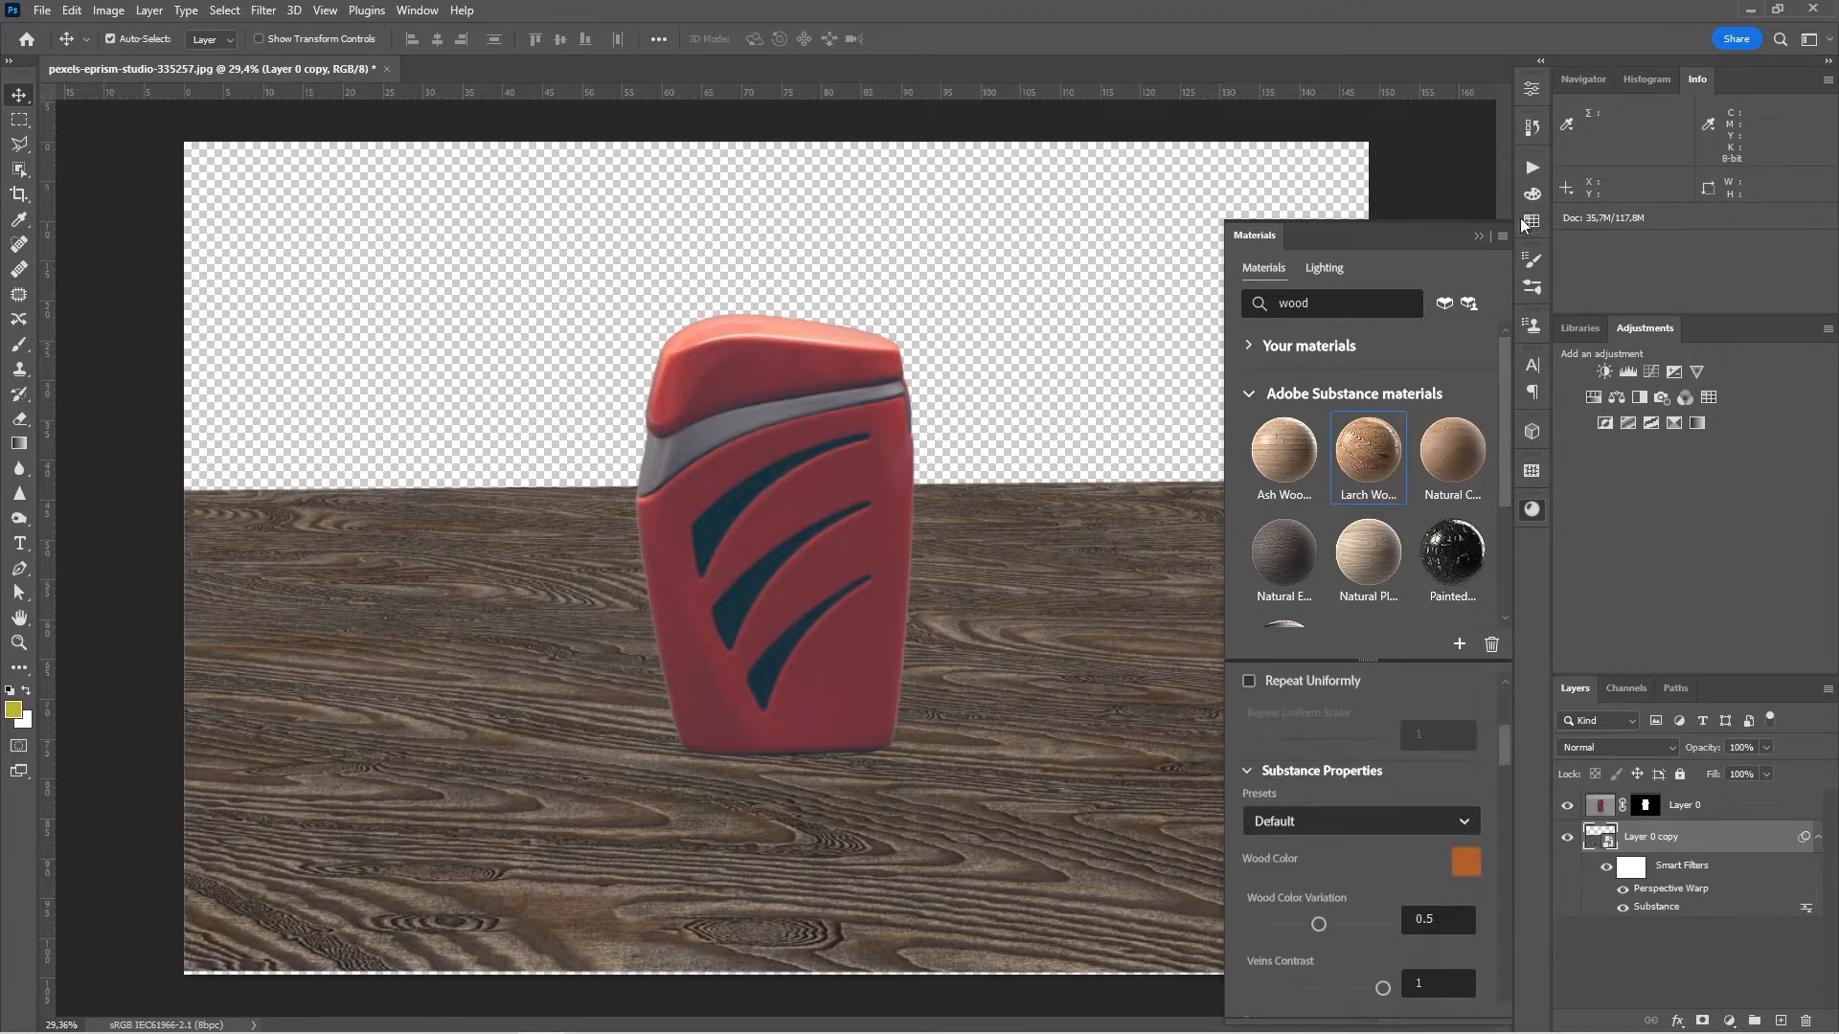
{"action": "left_click", "coordinate": [1478, 236]}
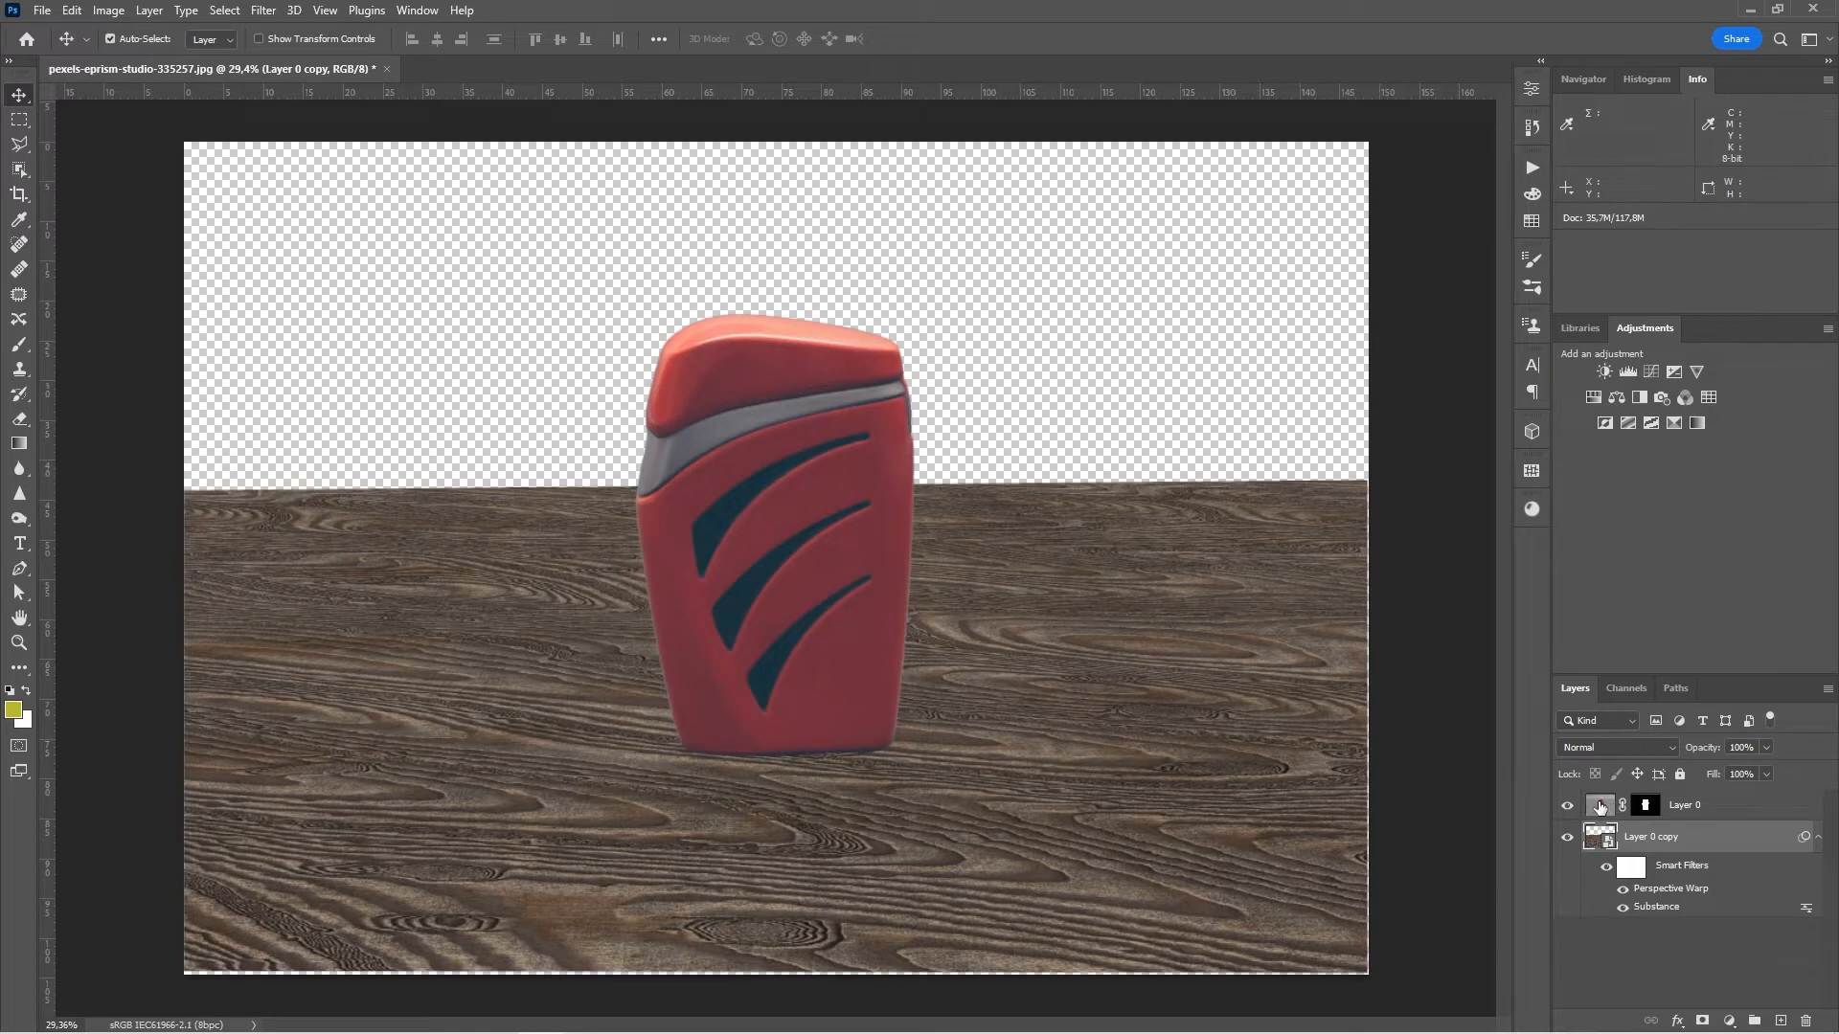
- Duplicate the masked lighter layer Layer 0 and flip the copy vertically
{"action": "left_click_drag", "start_coordinate": [1599, 807], "coordinate": [1786, 1022]}
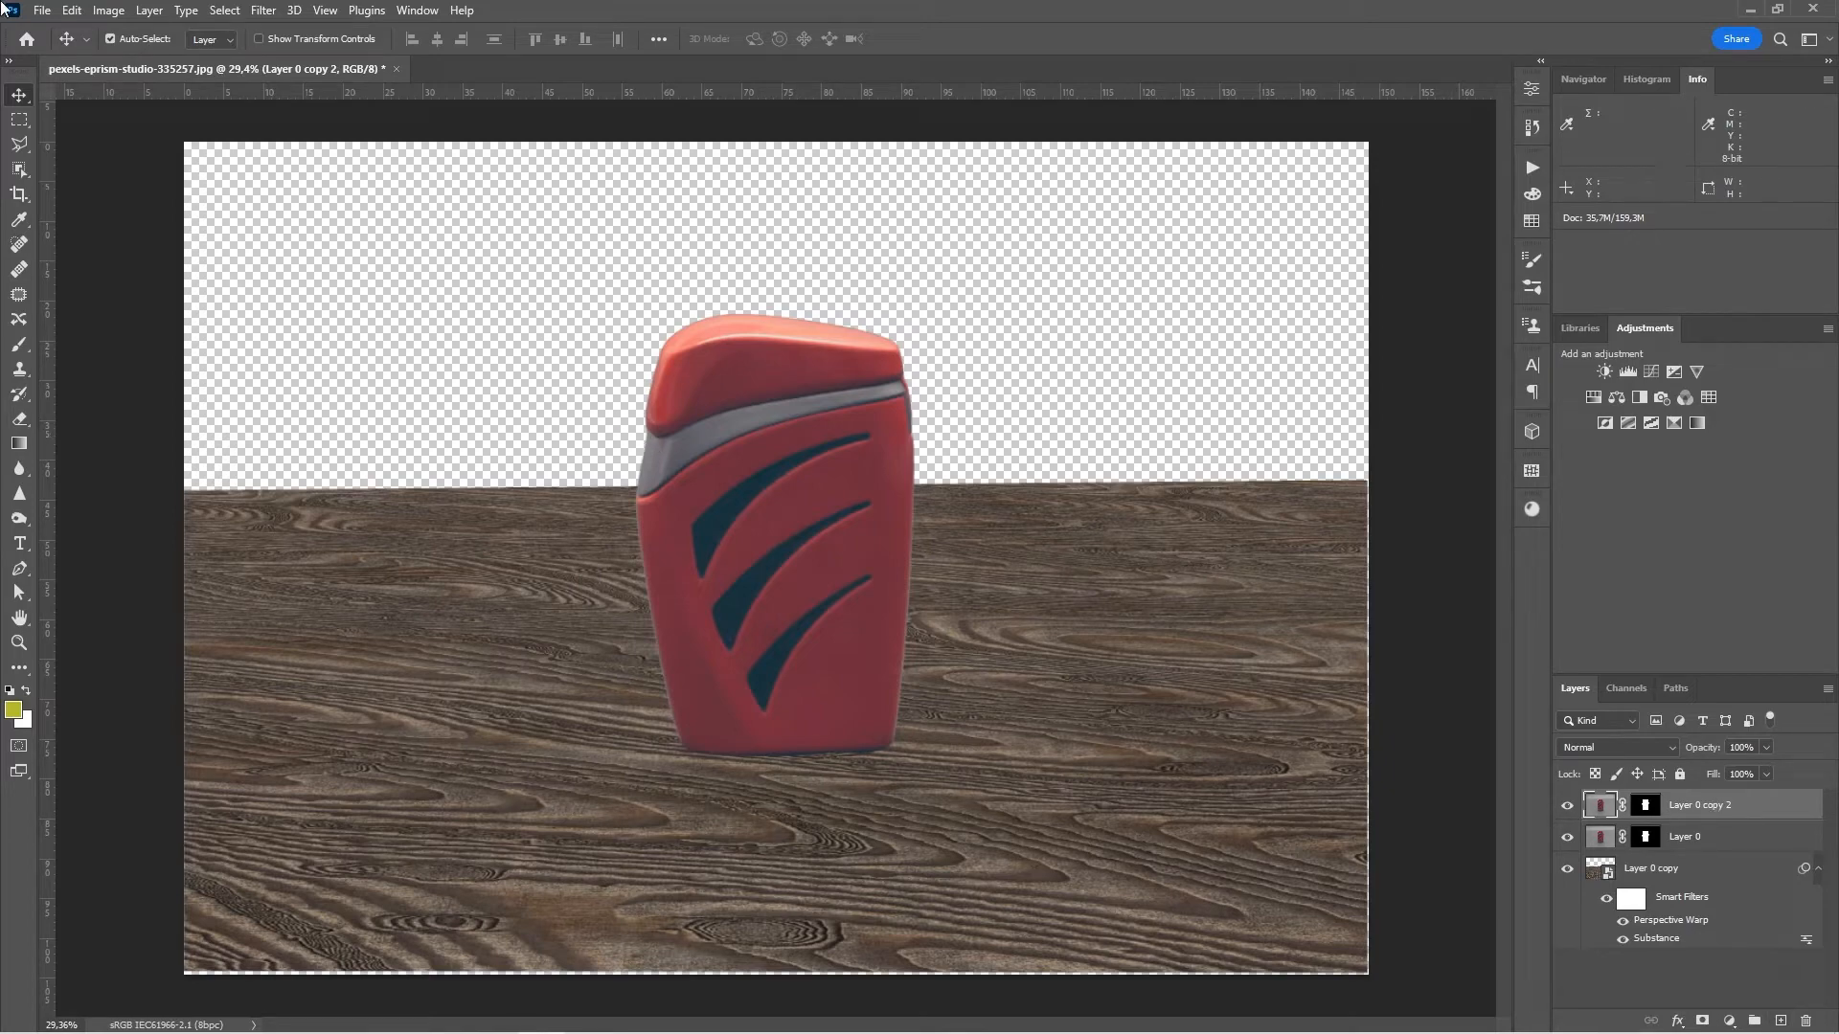
{"action": "left_click", "coordinate": [72, 10]}
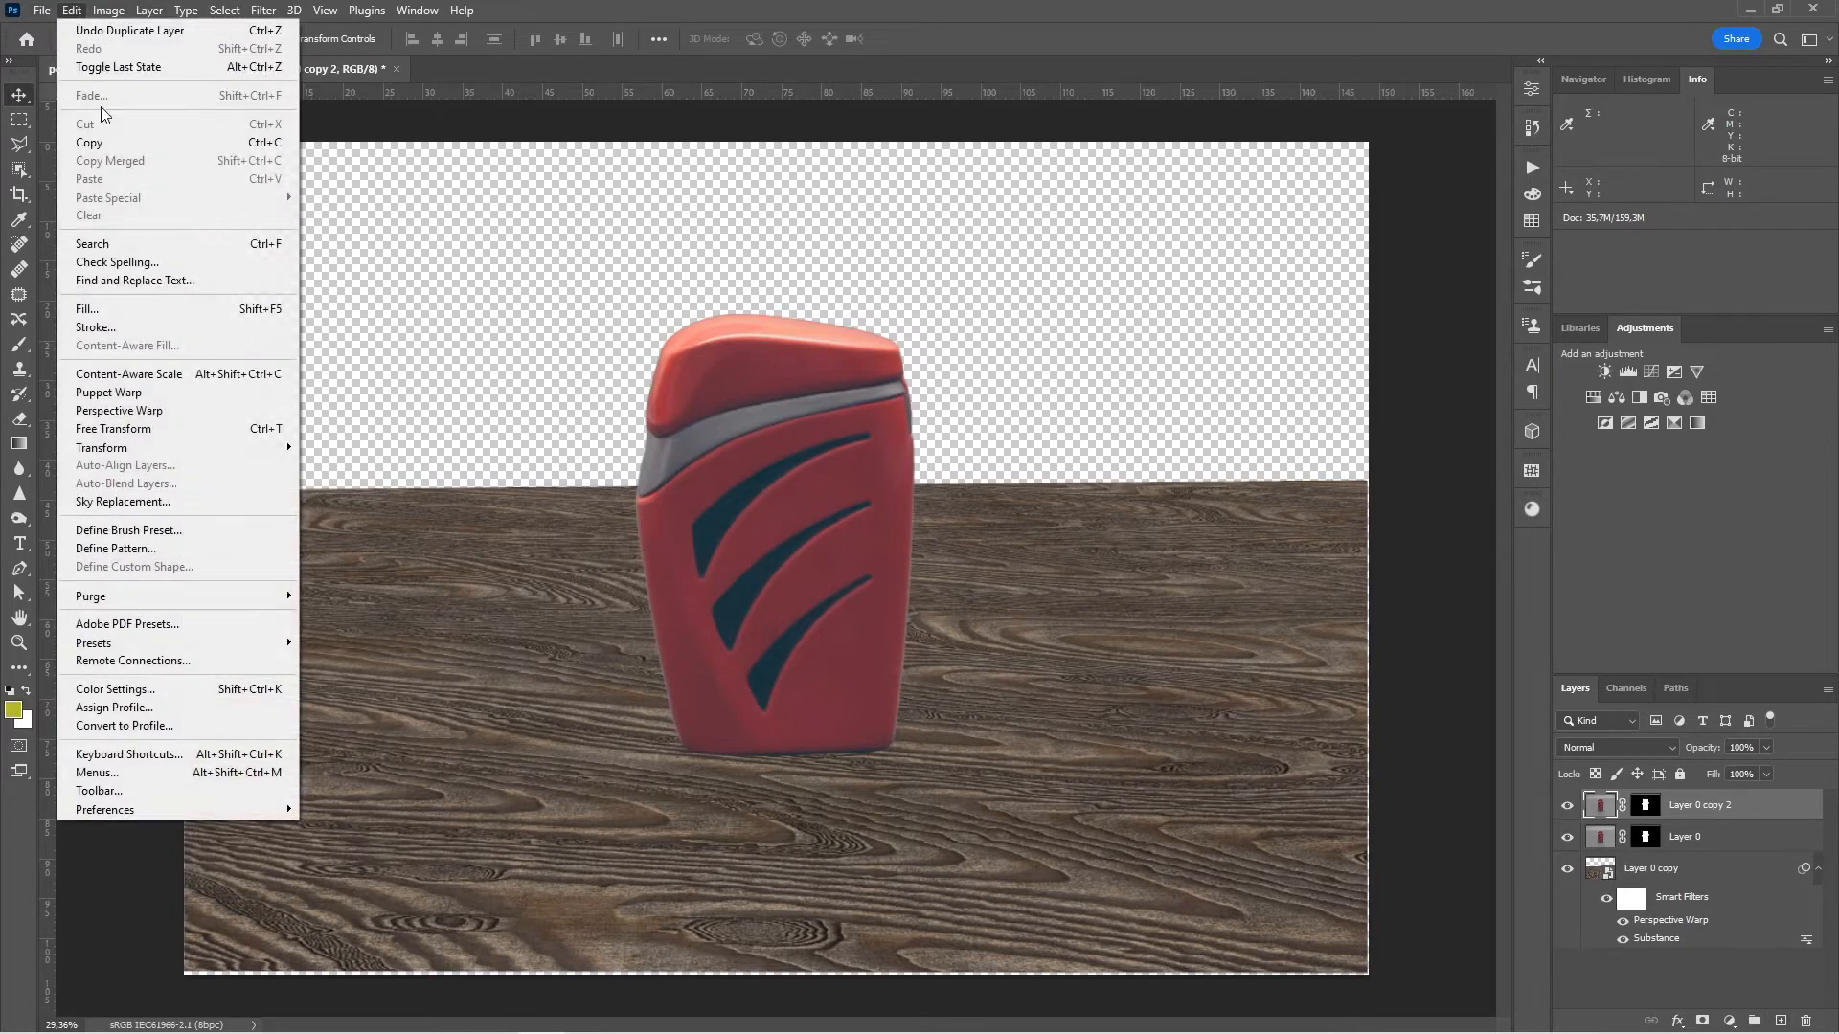
{"action": "mouse_move", "coordinate": [196, 448]}
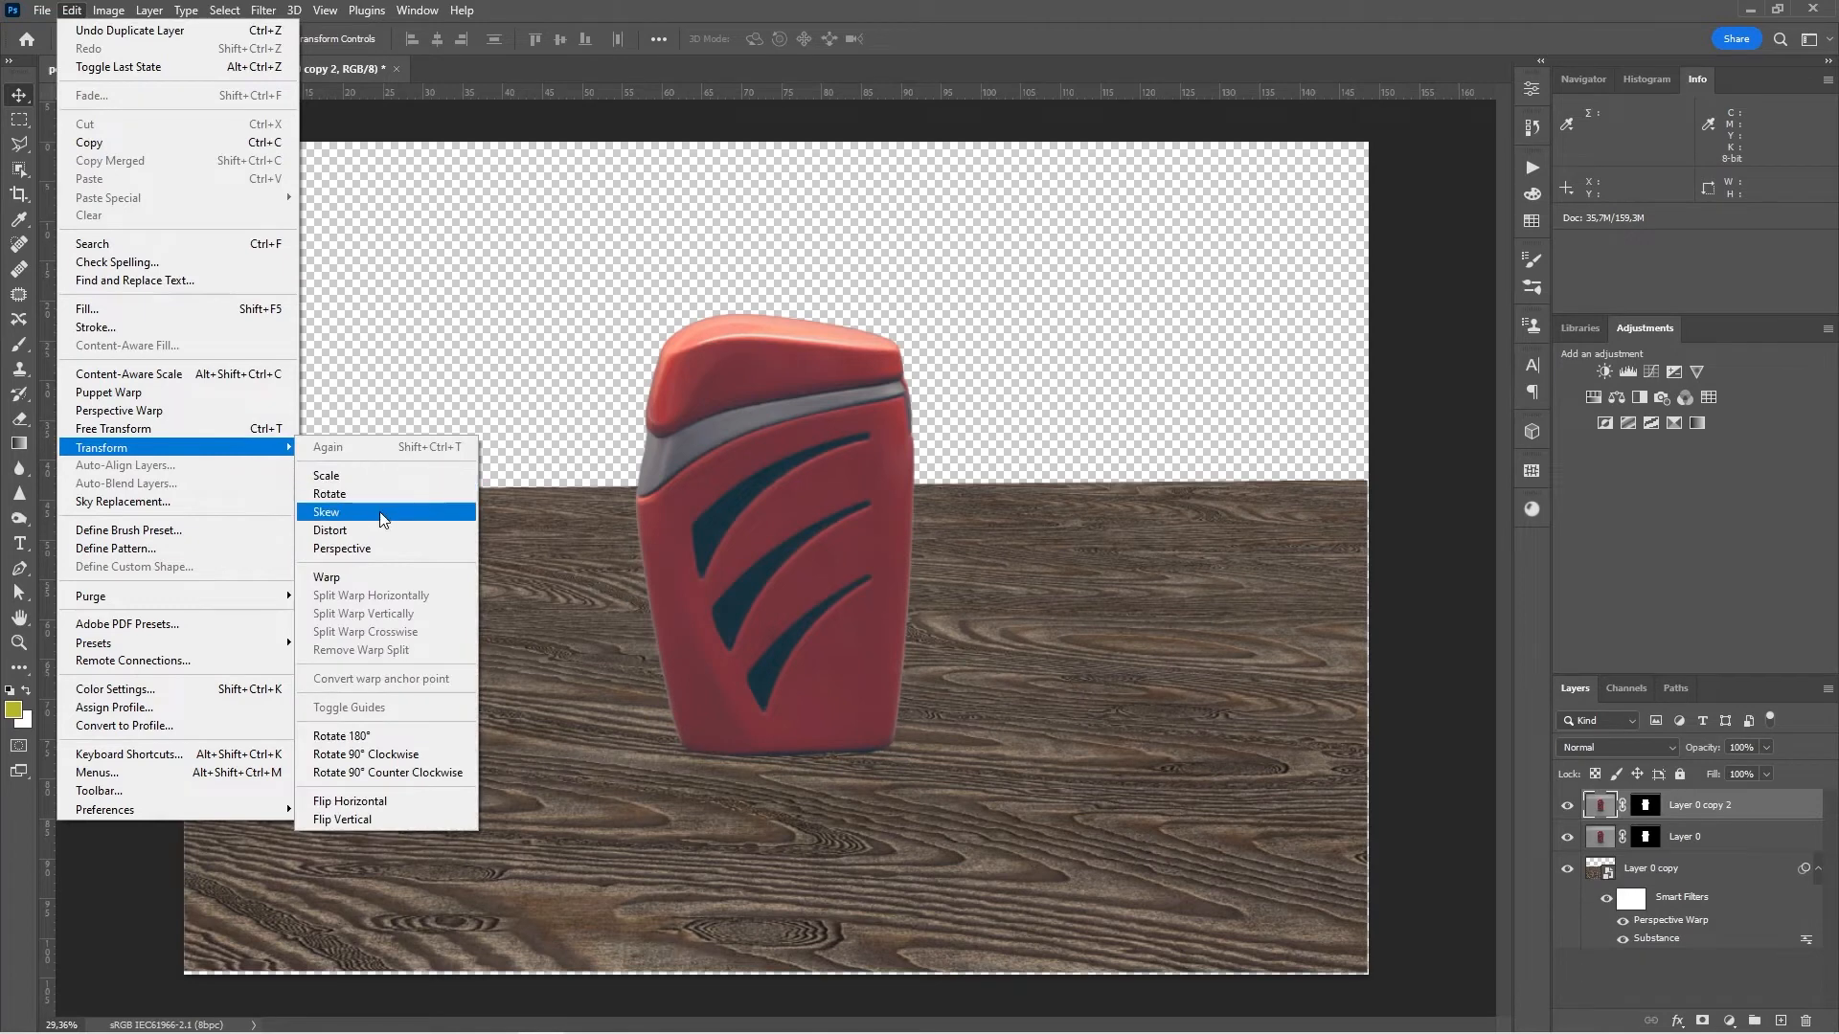
{"action": "left_click", "coordinate": [356, 820]}
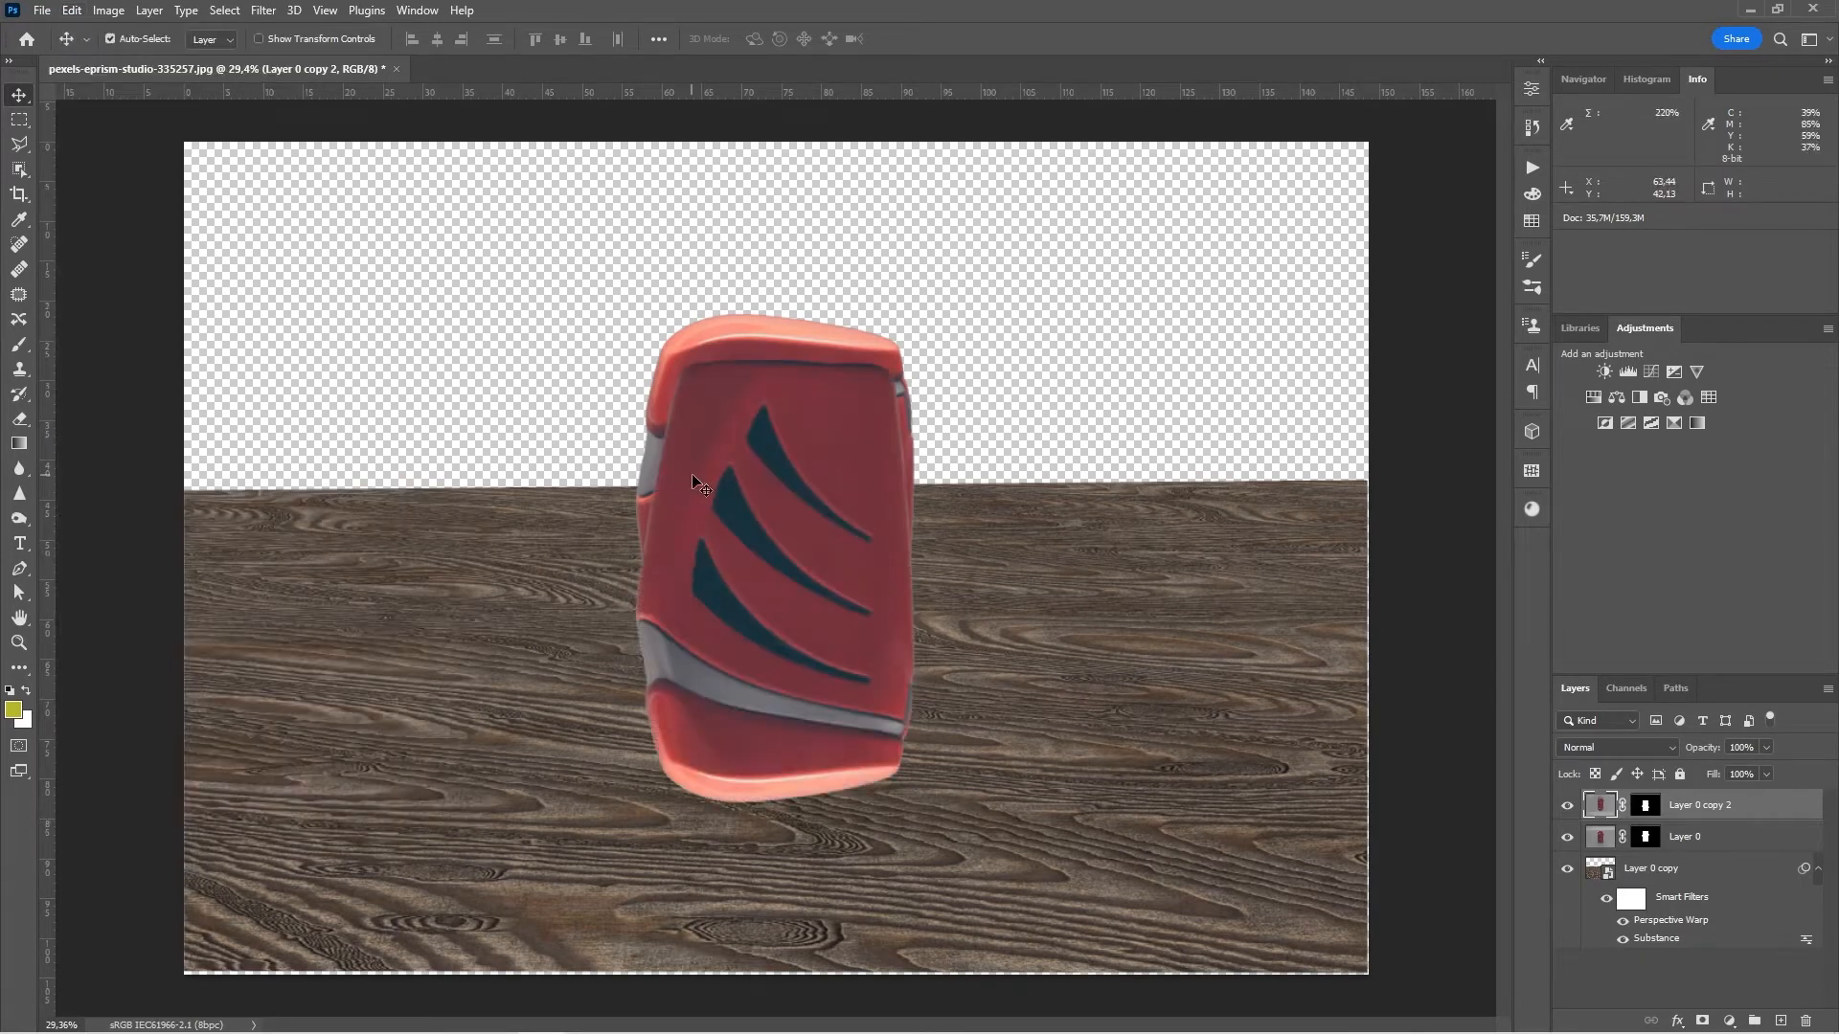
- Place the flipped lighter copy below Layer 0 in the layer stack and move it straight down so the two bases meet
{"action": "left_click_drag", "start_coordinate": [1690, 809], "coordinate": [1690, 854]}
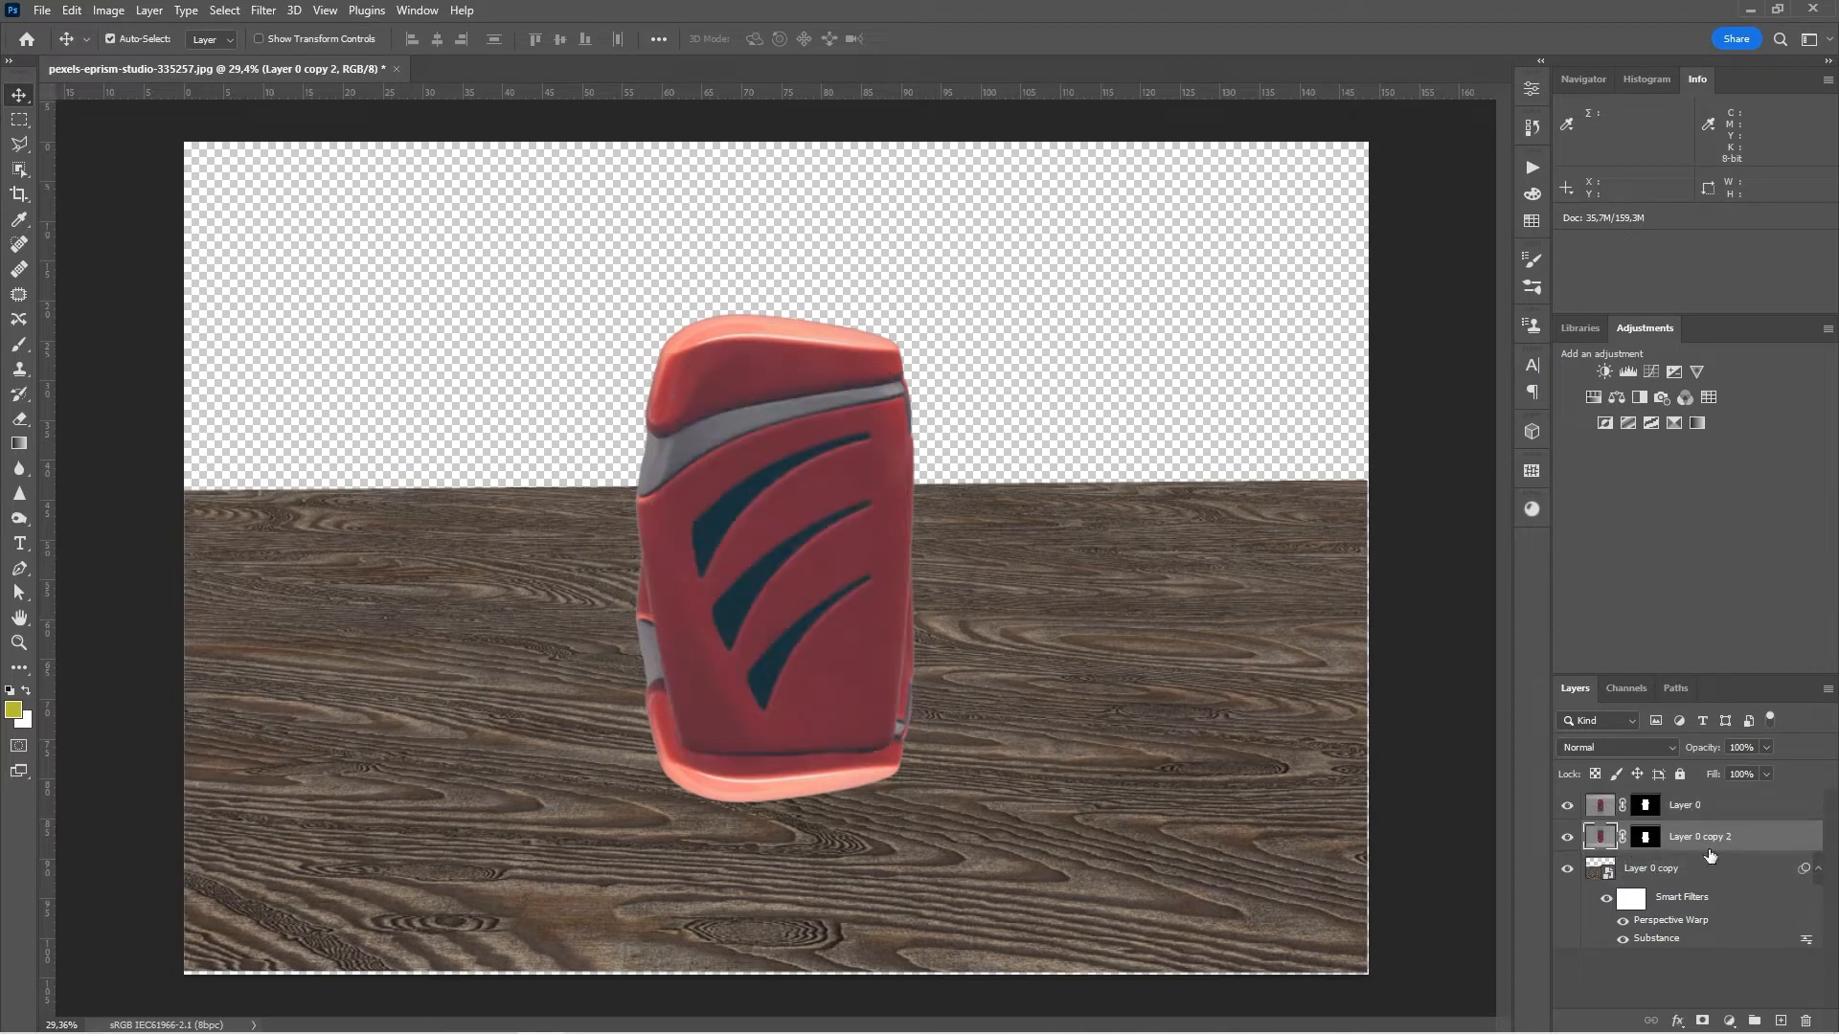
{"action": "left_click_drag", "start_coordinate": [772, 780], "coordinate": [747, 1012]}
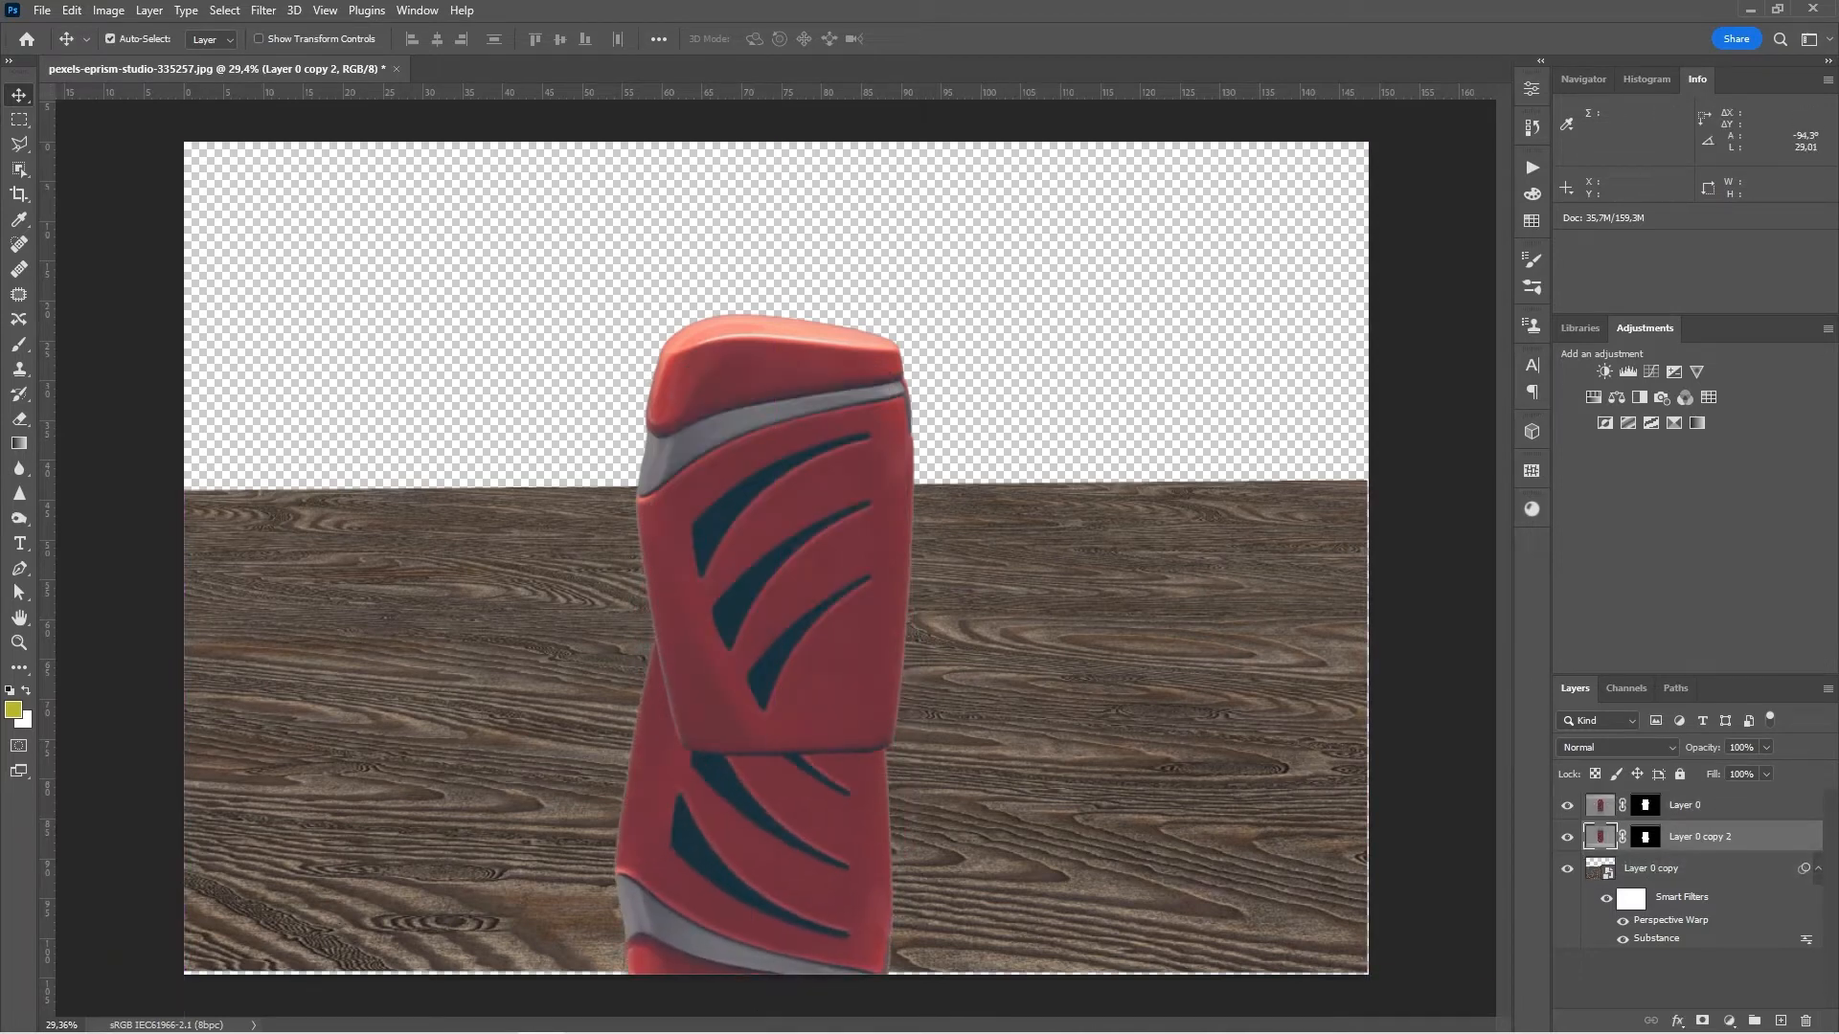
{"action": "key", "text": "ctrl+z"}
{"action": "left_click_drag", "start_coordinate": [725, 759], "coordinate": [808, 833]}
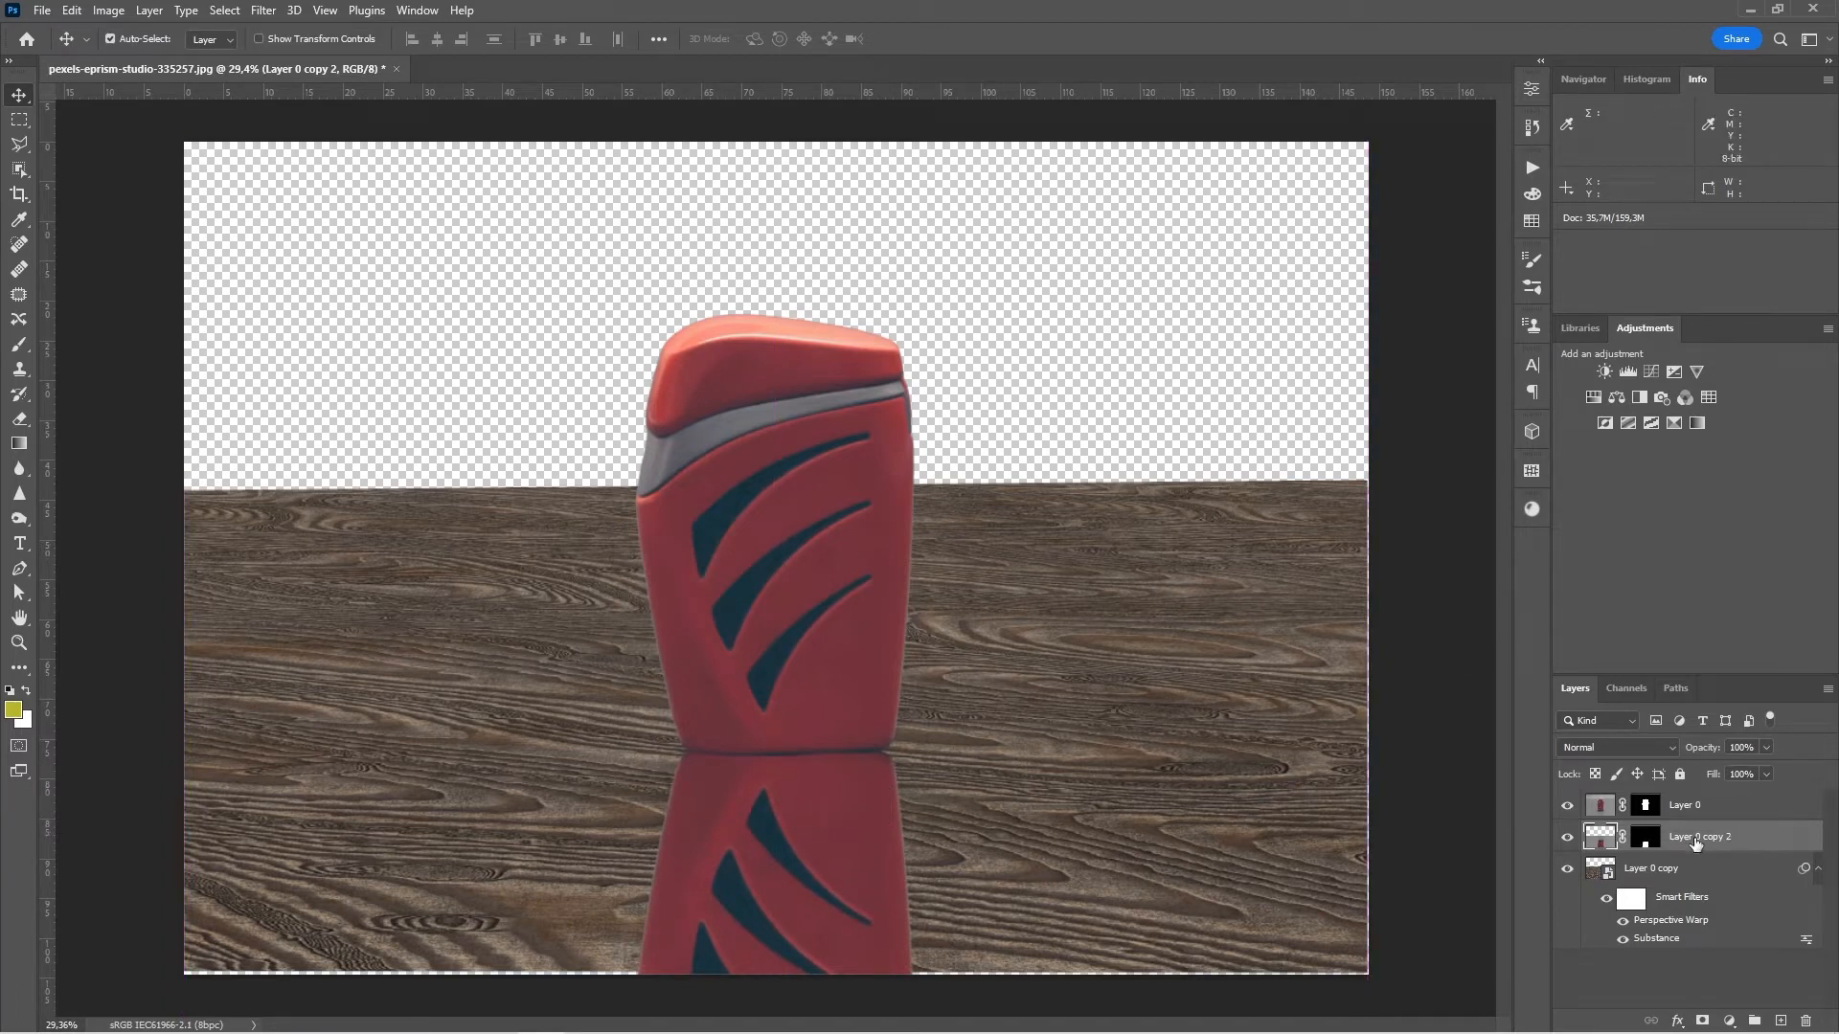
- Apply the flipped copy's existing layer mask permanently and give the layer a new blank mask
{"action": "right_click", "coordinate": [1645, 839]}
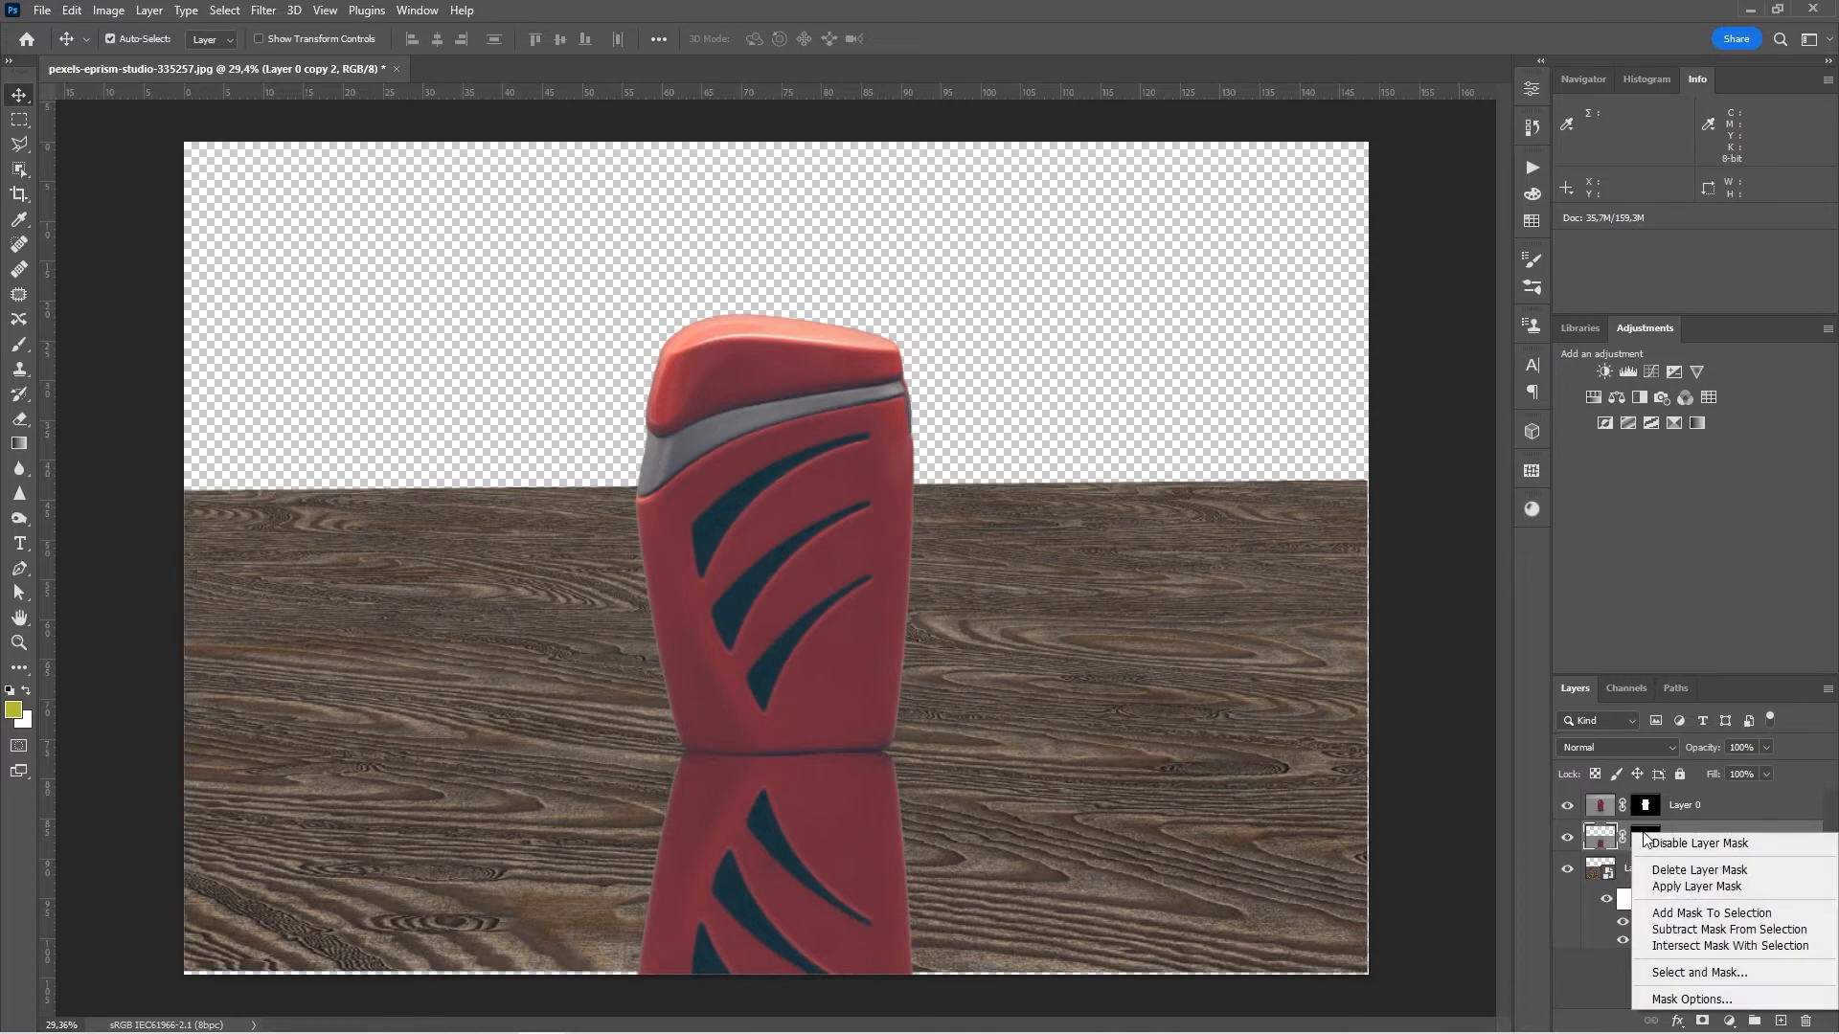
{"action": "left_click", "coordinate": [1716, 890]}
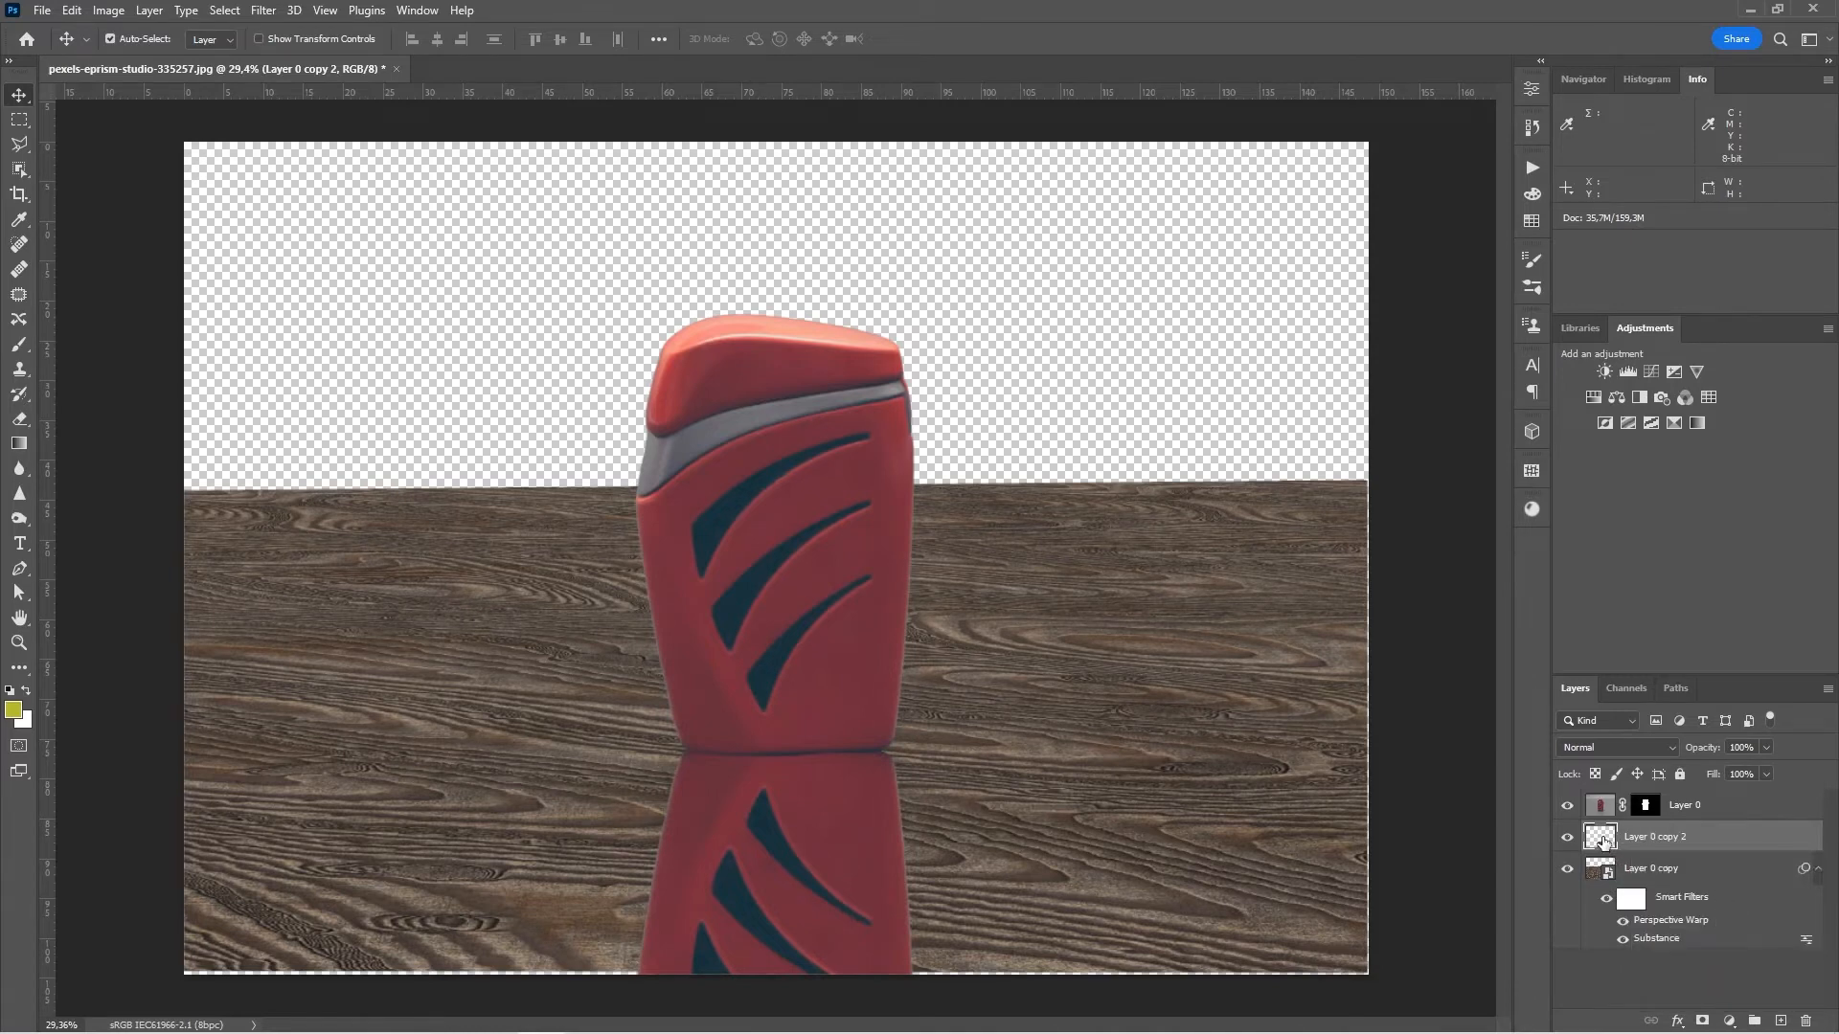
{"action": "left_click", "coordinate": [1701, 1021]}
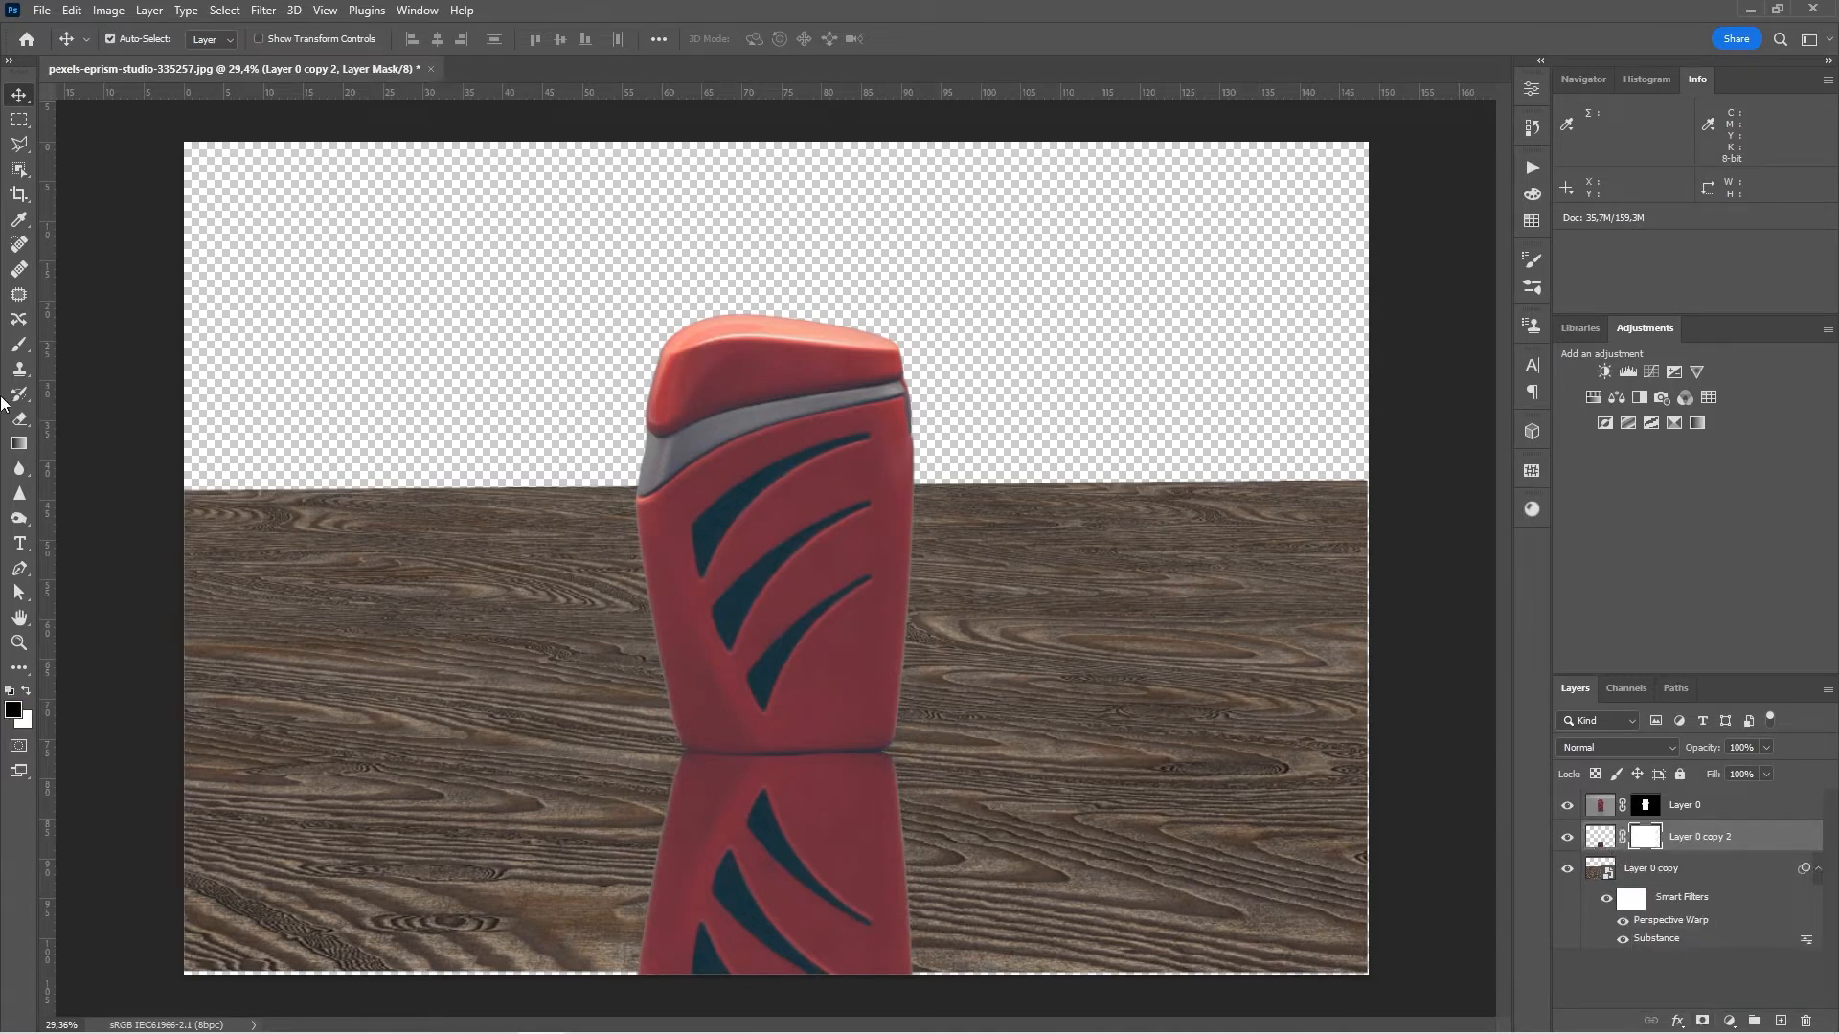
- Fade the reflection downward by drawing a linear black-to-white gradient on its mask, keeping it strongest at the lighter's base
{"action": "left_click", "coordinate": [20, 443]}
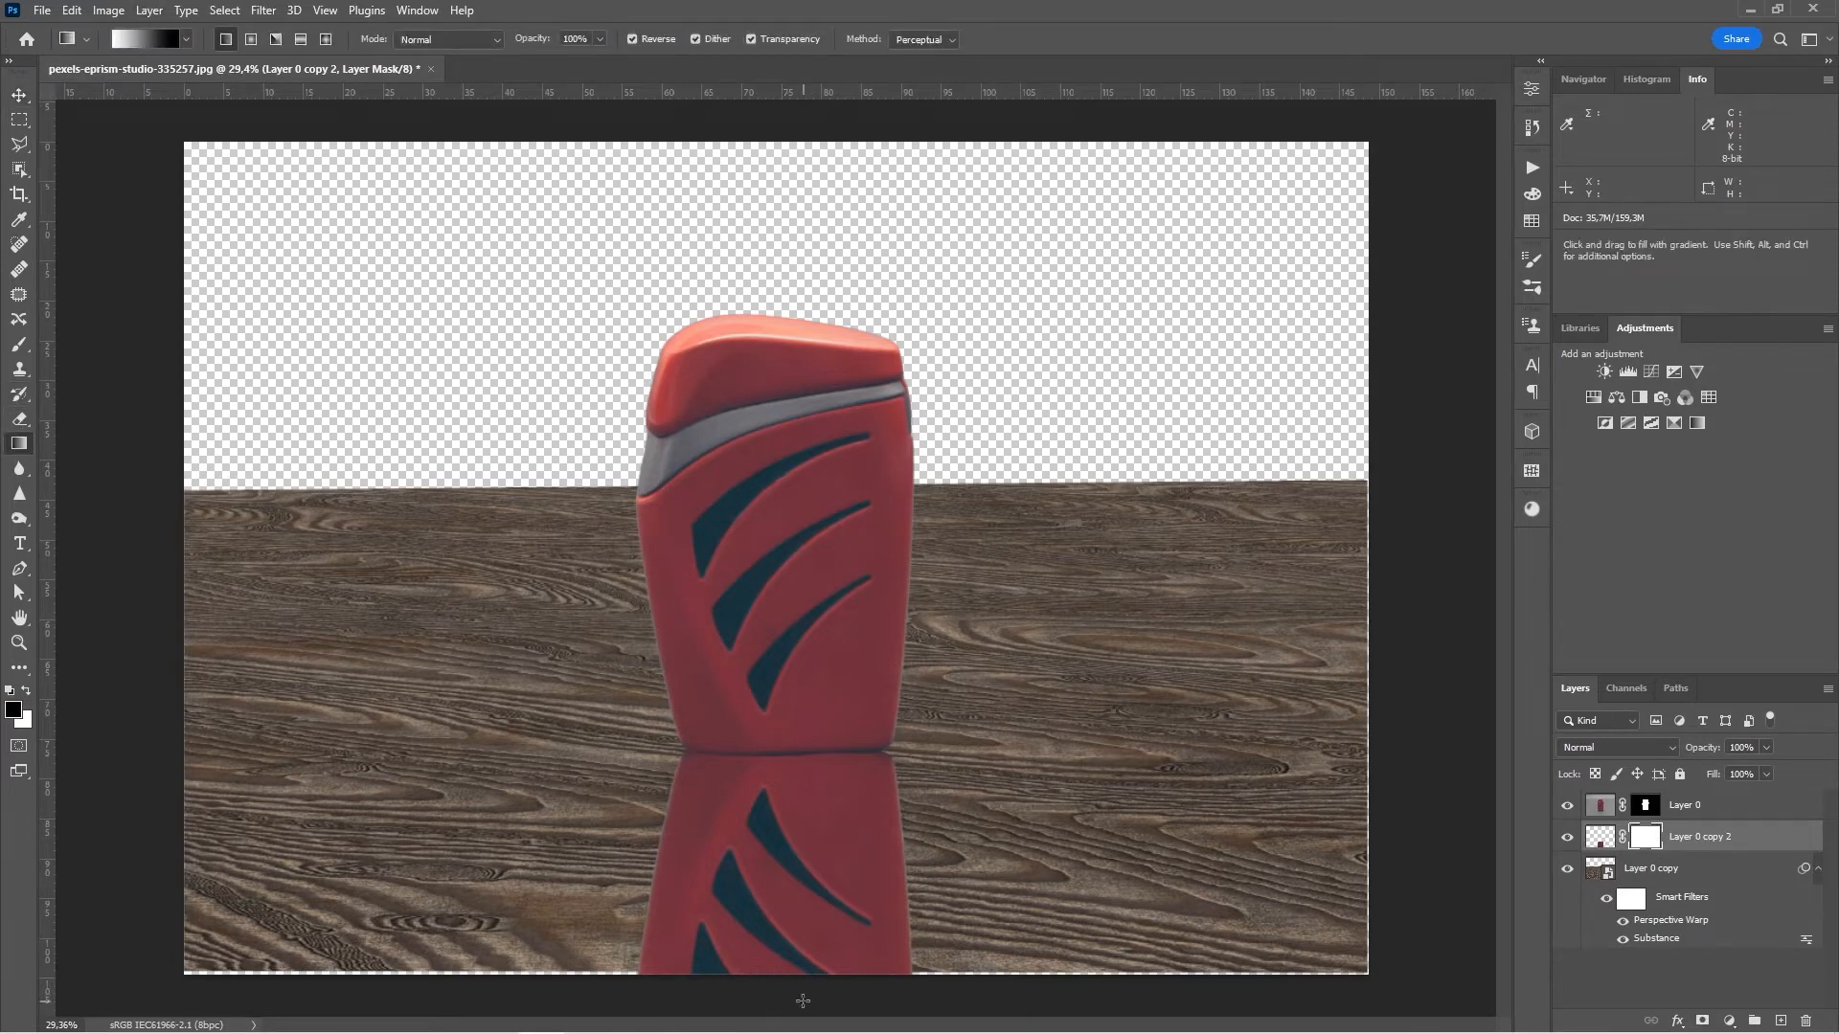
{"action": "left_click_drag", "start_coordinate": [771, 996], "coordinate": [775, 714]}
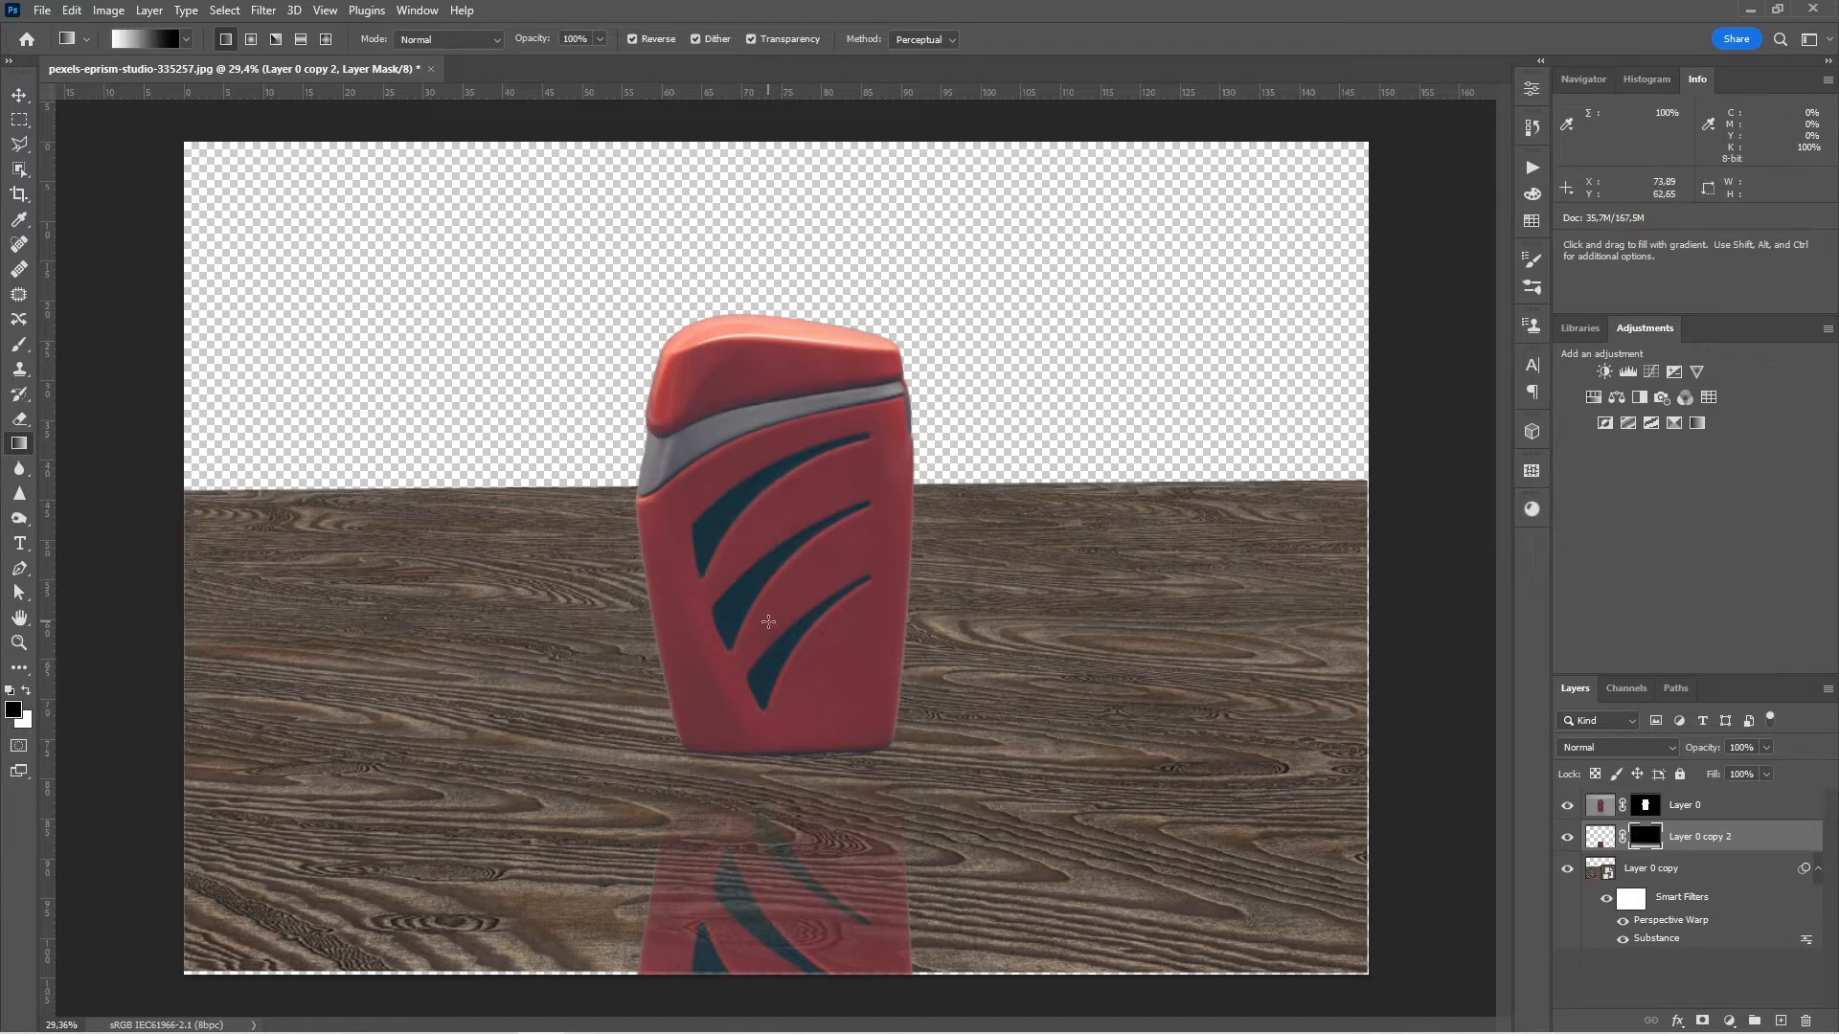
{"action": "left_click_drag", "start_coordinate": [768, 621], "coordinate": [774, 943]}
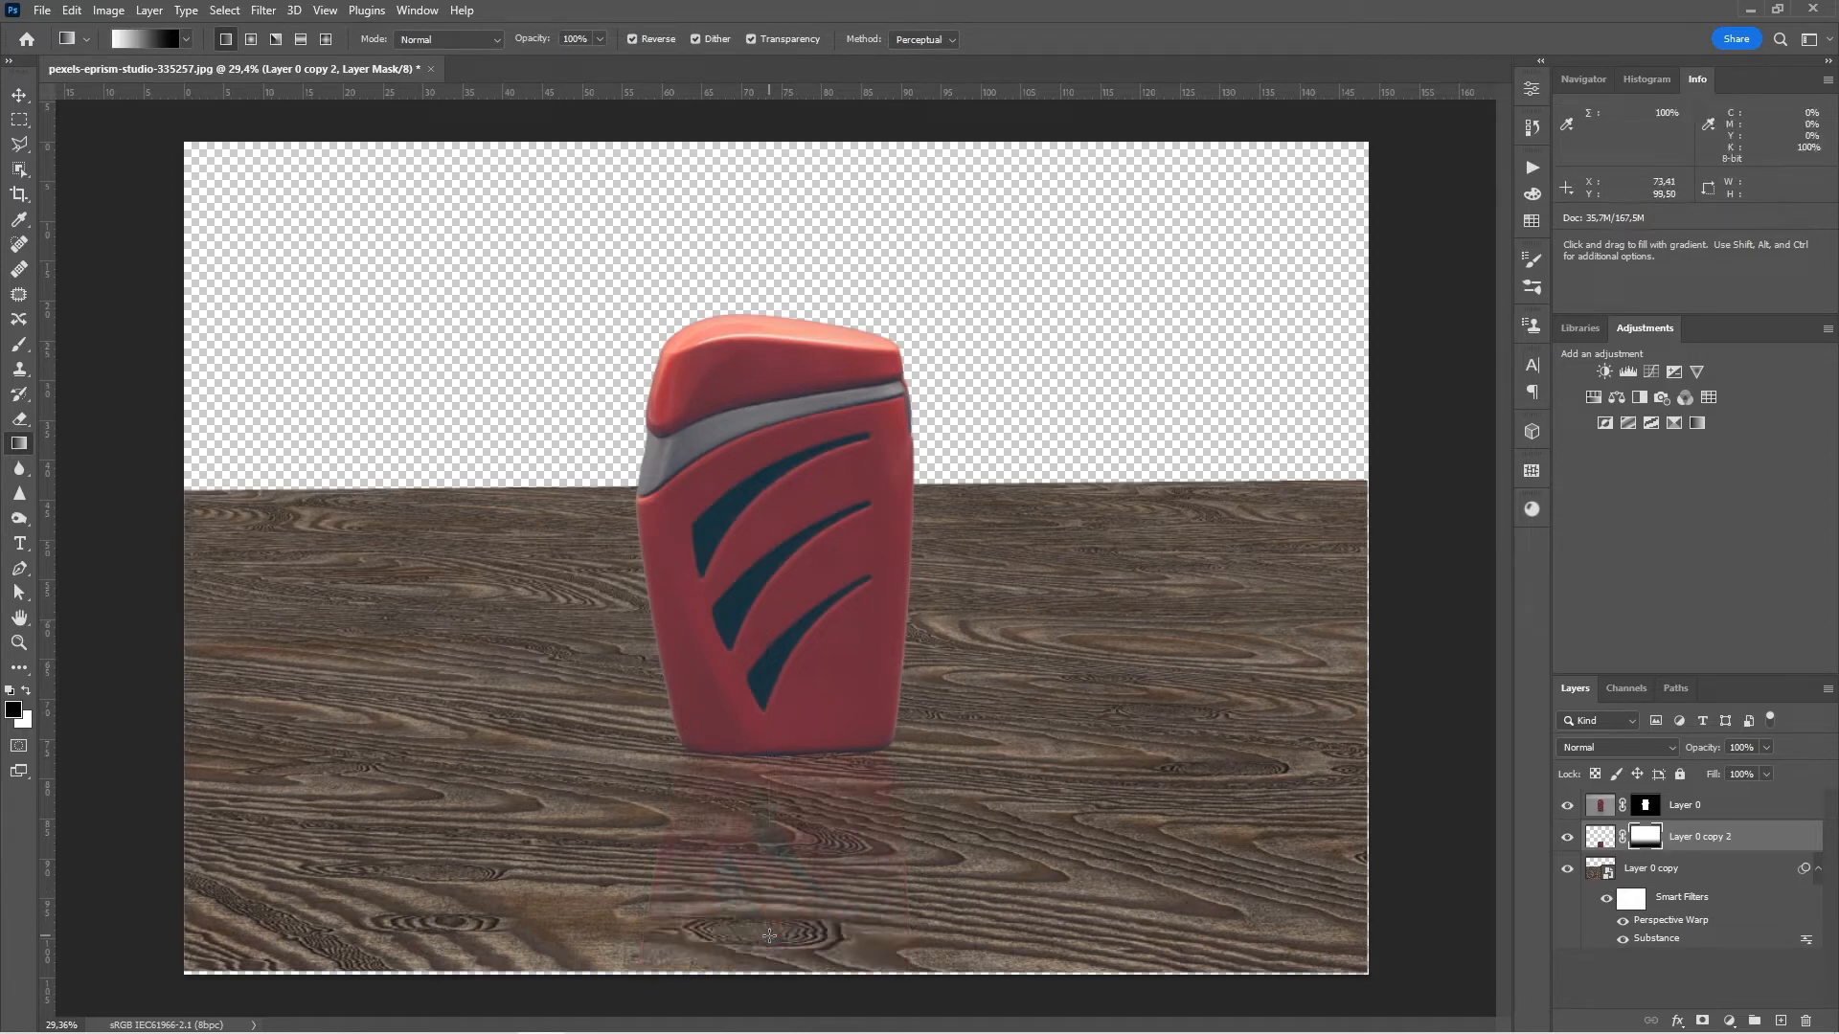
{"action": "left_click_drag", "start_coordinate": [791, 661], "coordinate": [794, 964]}
- Add a layer at the bottom of the stack and fill it with a radial gradient from light grey #c0c0c0 to darker grey behind the lighter
{"action": "left_click", "coordinate": [1781, 1020]}
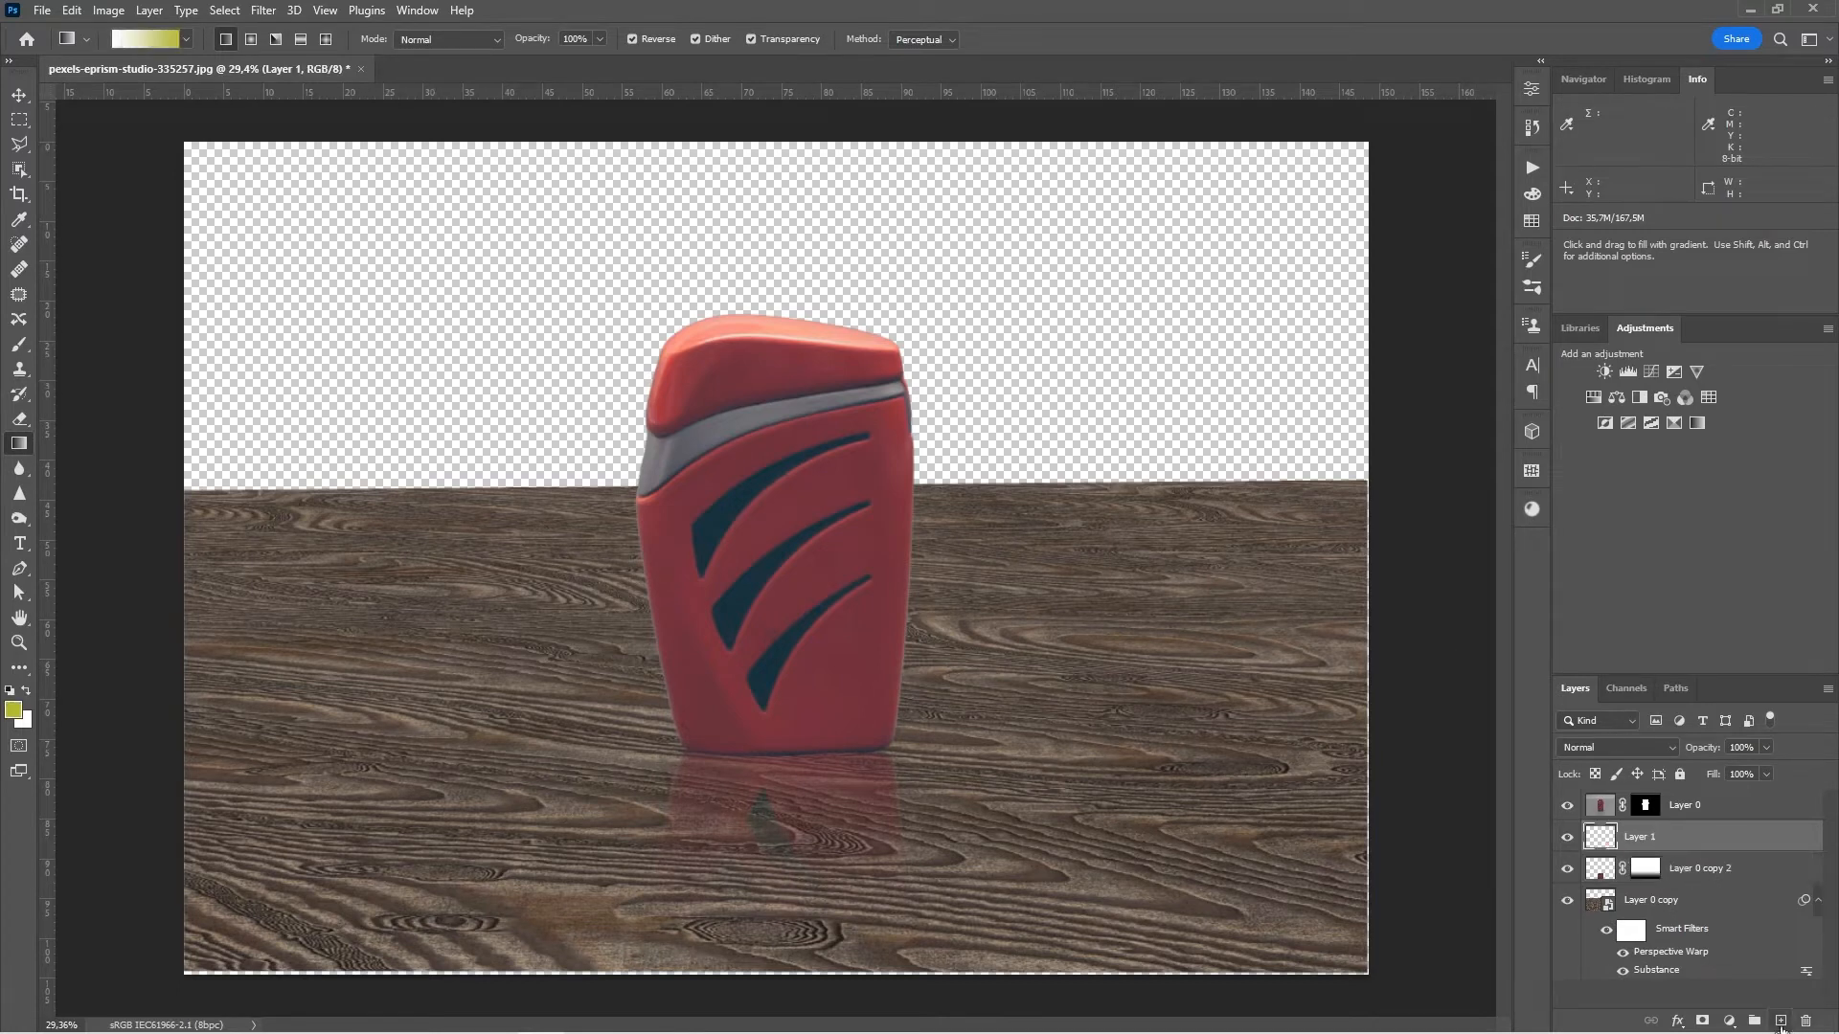
{"action": "left_click_drag", "start_coordinate": [1713, 839], "coordinate": [1714, 977]}
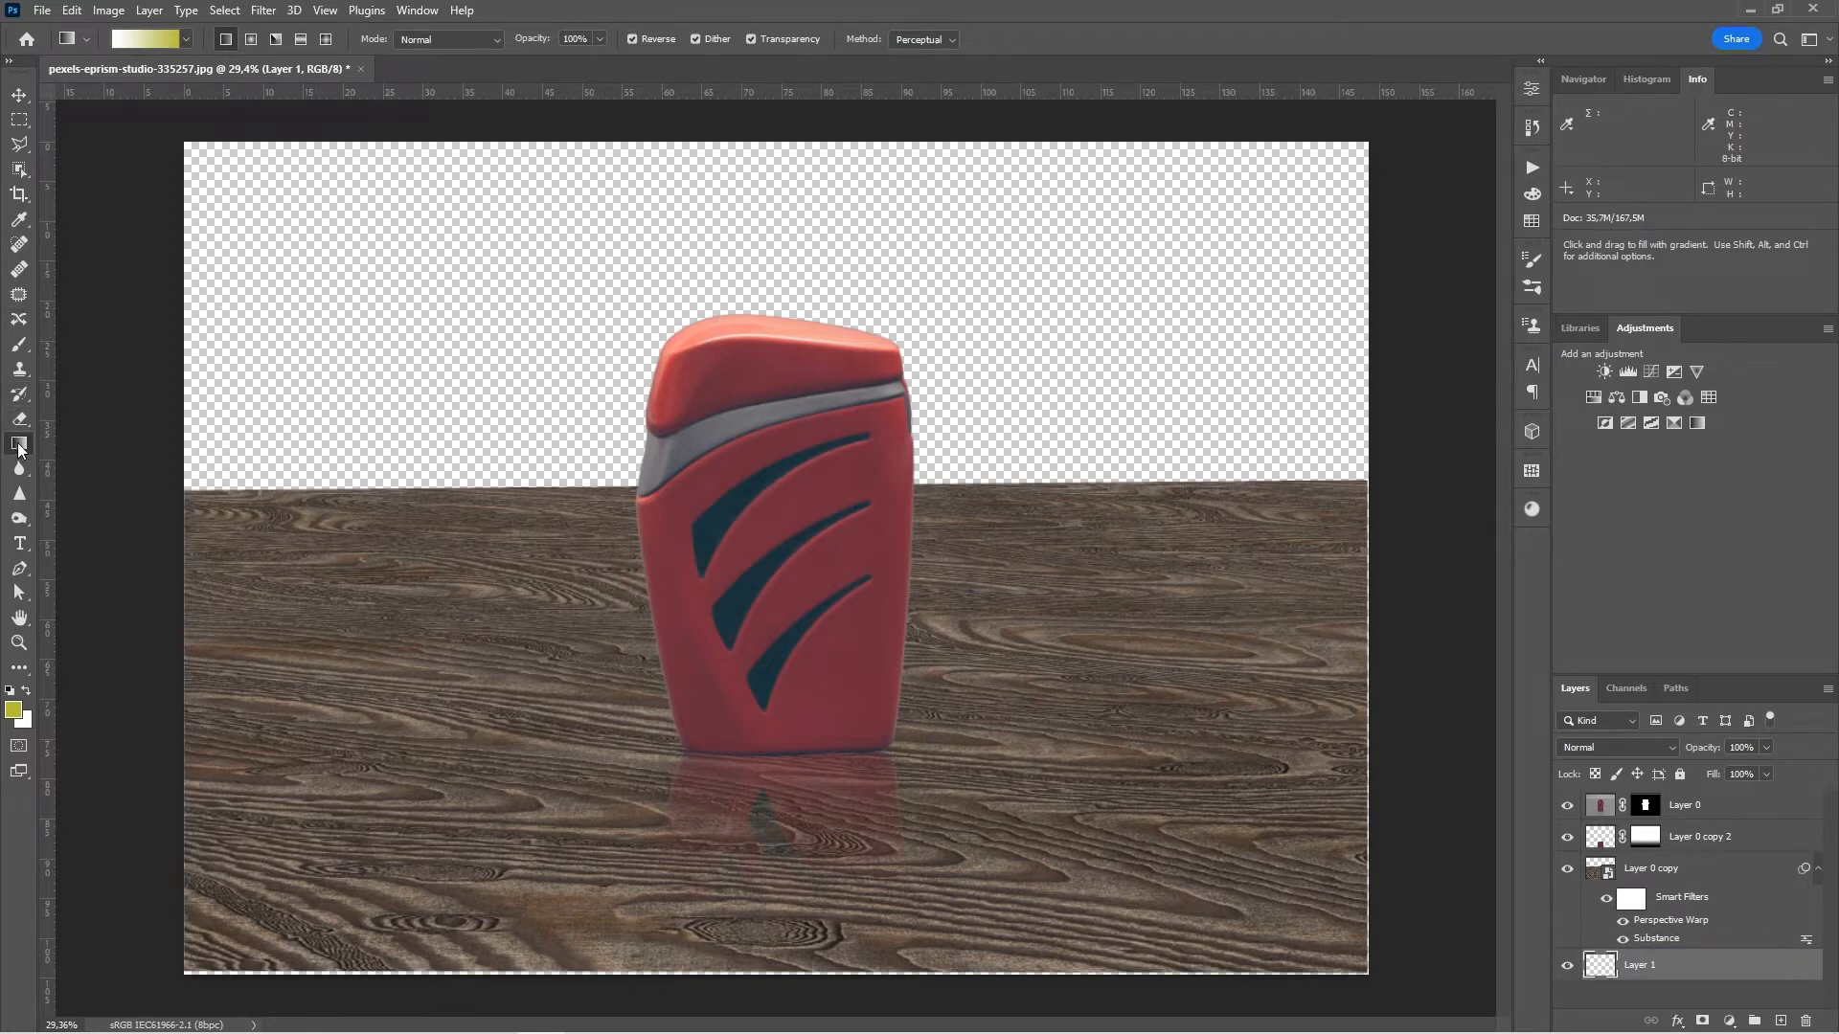
{"action": "left_click", "coordinate": [251, 40]}
{"action": "left_click", "coordinate": [14, 709]}
{"action": "left_click_drag", "start_coordinate": [825, 774], "coordinate": [787, 765]}
{"action": "left_click", "coordinate": [1242, 592]}
{"action": "left_click", "coordinate": [26, 721]}
{"action": "left_click_drag", "start_coordinate": [826, 661], "coordinate": [725, 660]}
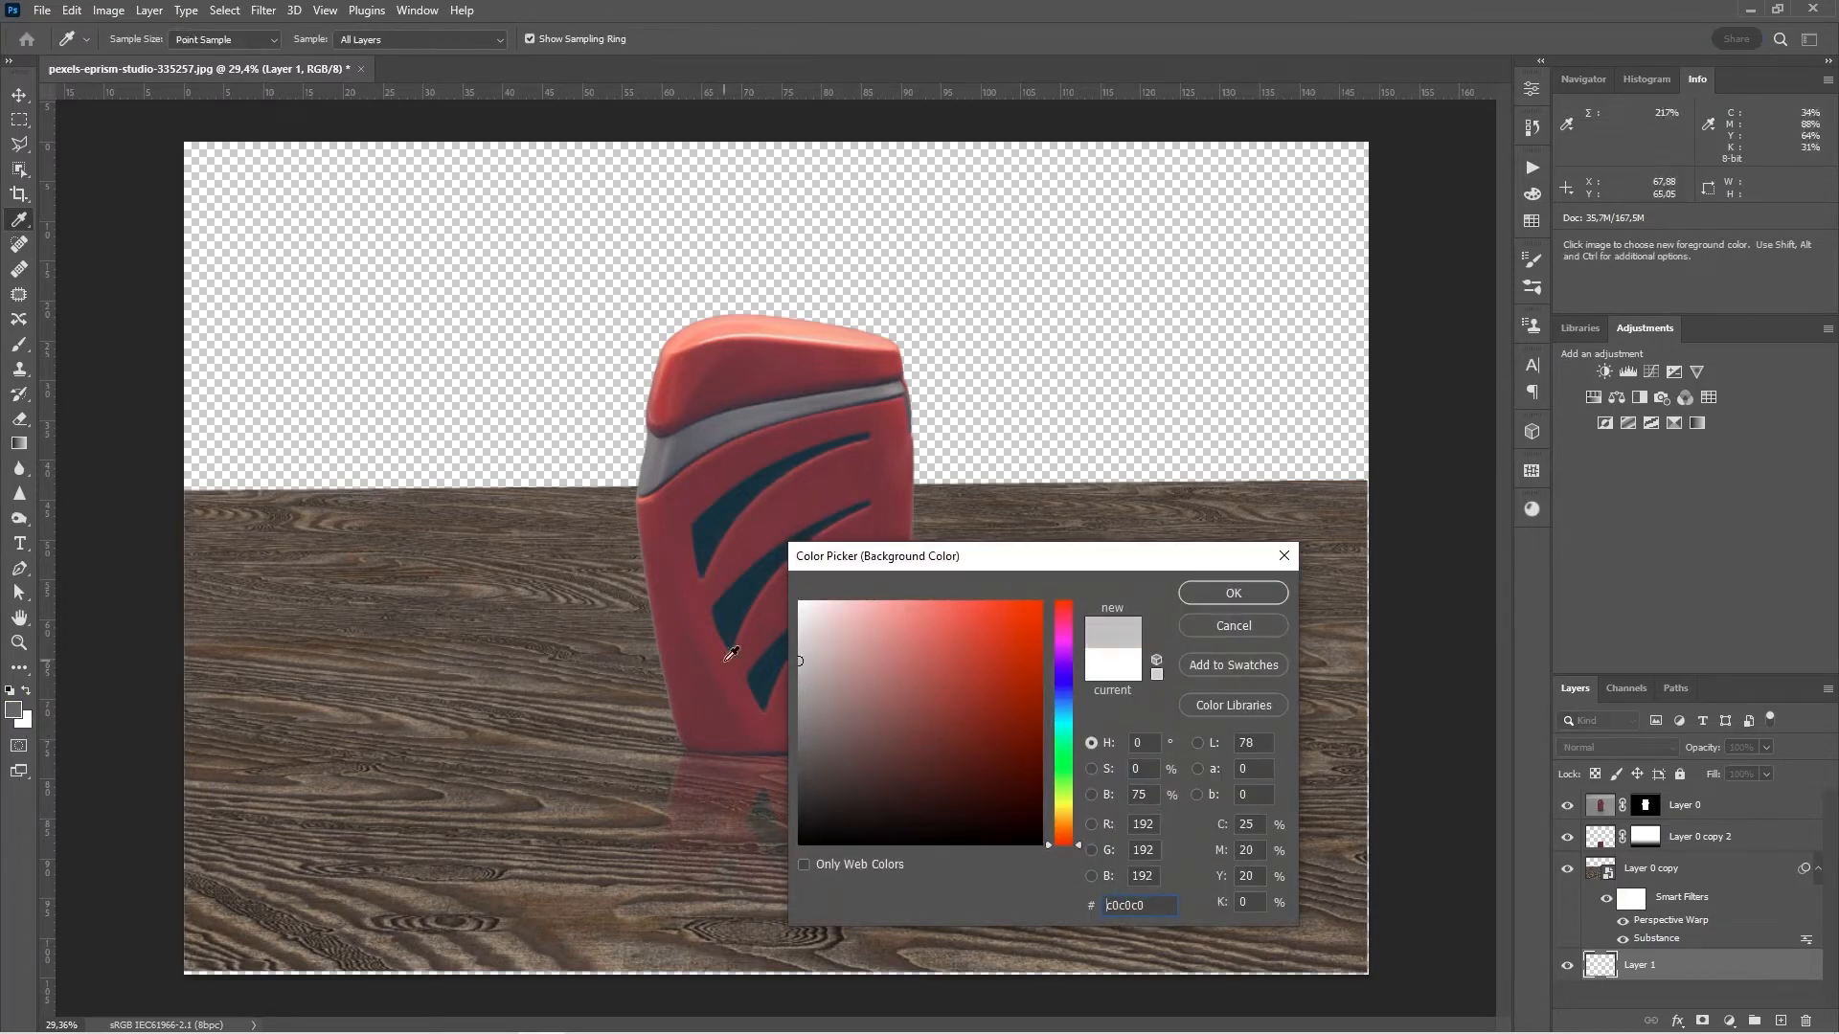
{"action": "key", "text": "Return"}
{"action": "left_click_drag", "start_coordinate": [773, 521], "coordinate": [777, 176]}
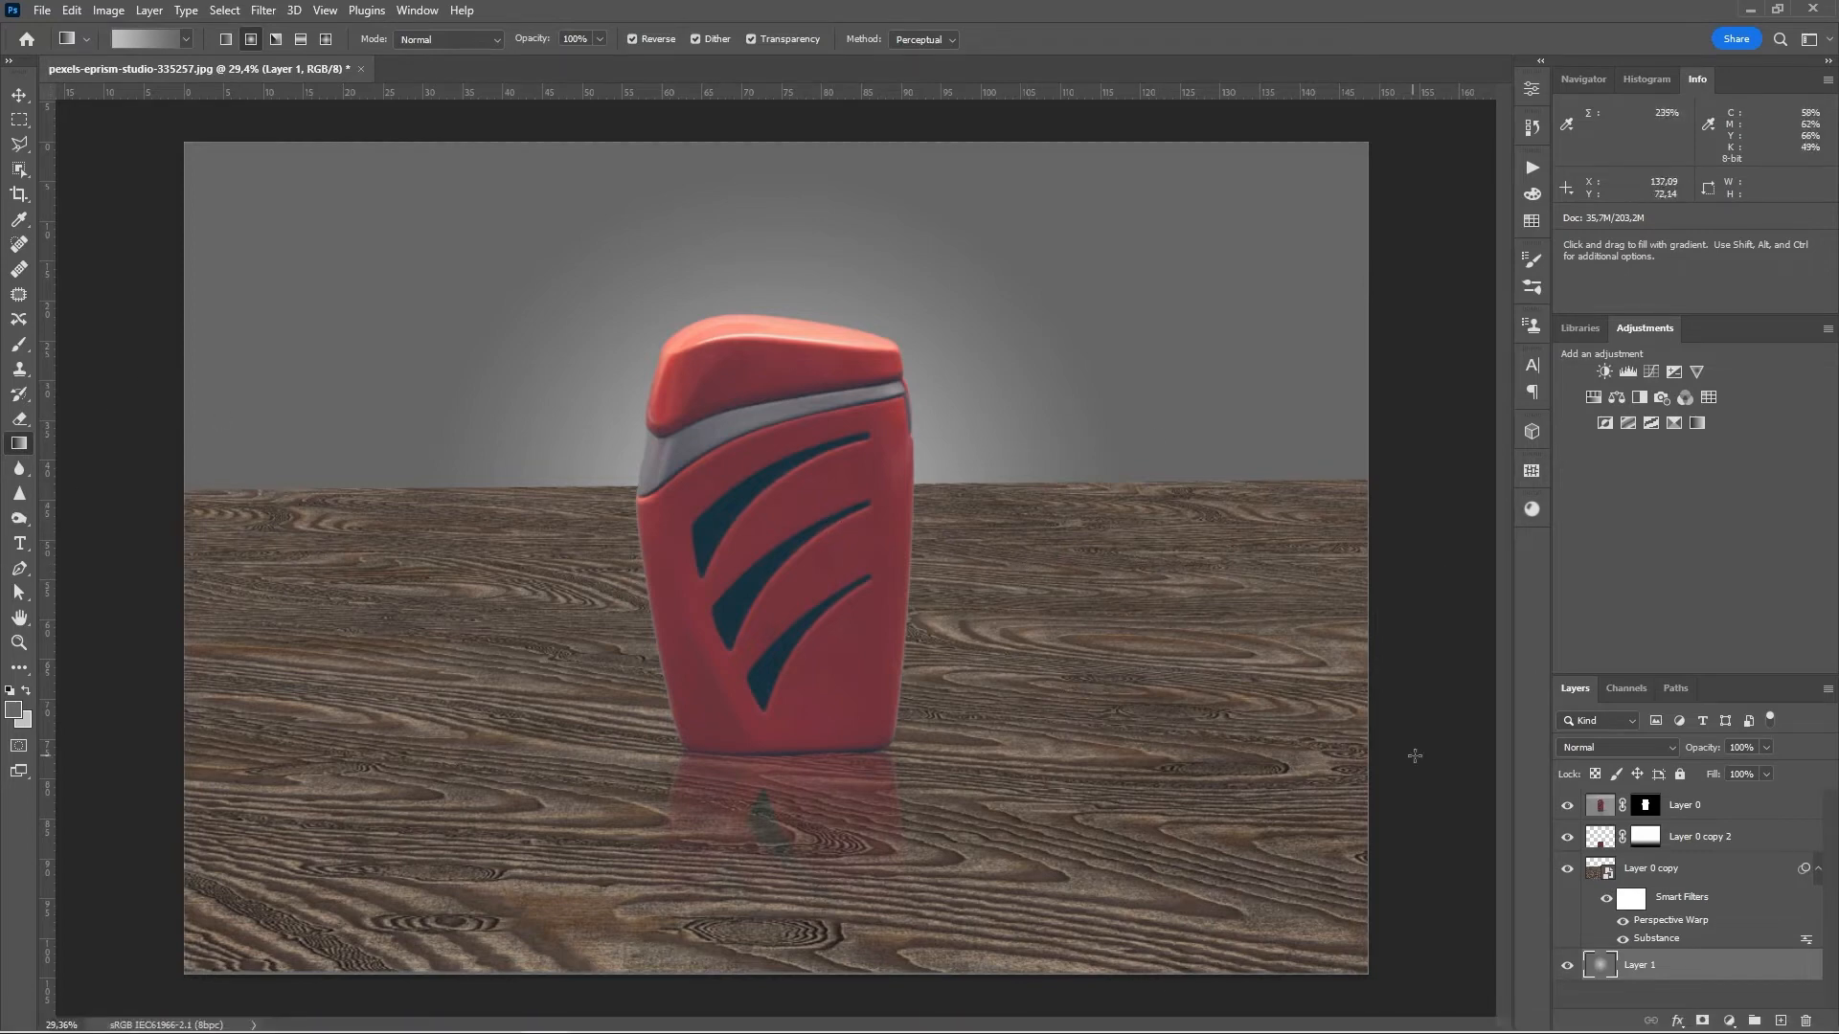
- Duplicate the wood surface layer Layer 0 copy and rasterize the duplicate
{"action": "key", "text": "b"}
{"action": "mouse_move", "coordinate": [1705, 868]}
{"action": "left_mouse_down"}
{"action": "mouse_move", "coordinate": [1806, 1021]}
{"action": "mouse_move", "coordinate": [1780, 1023]}
{"action": "left_mouse_up"}
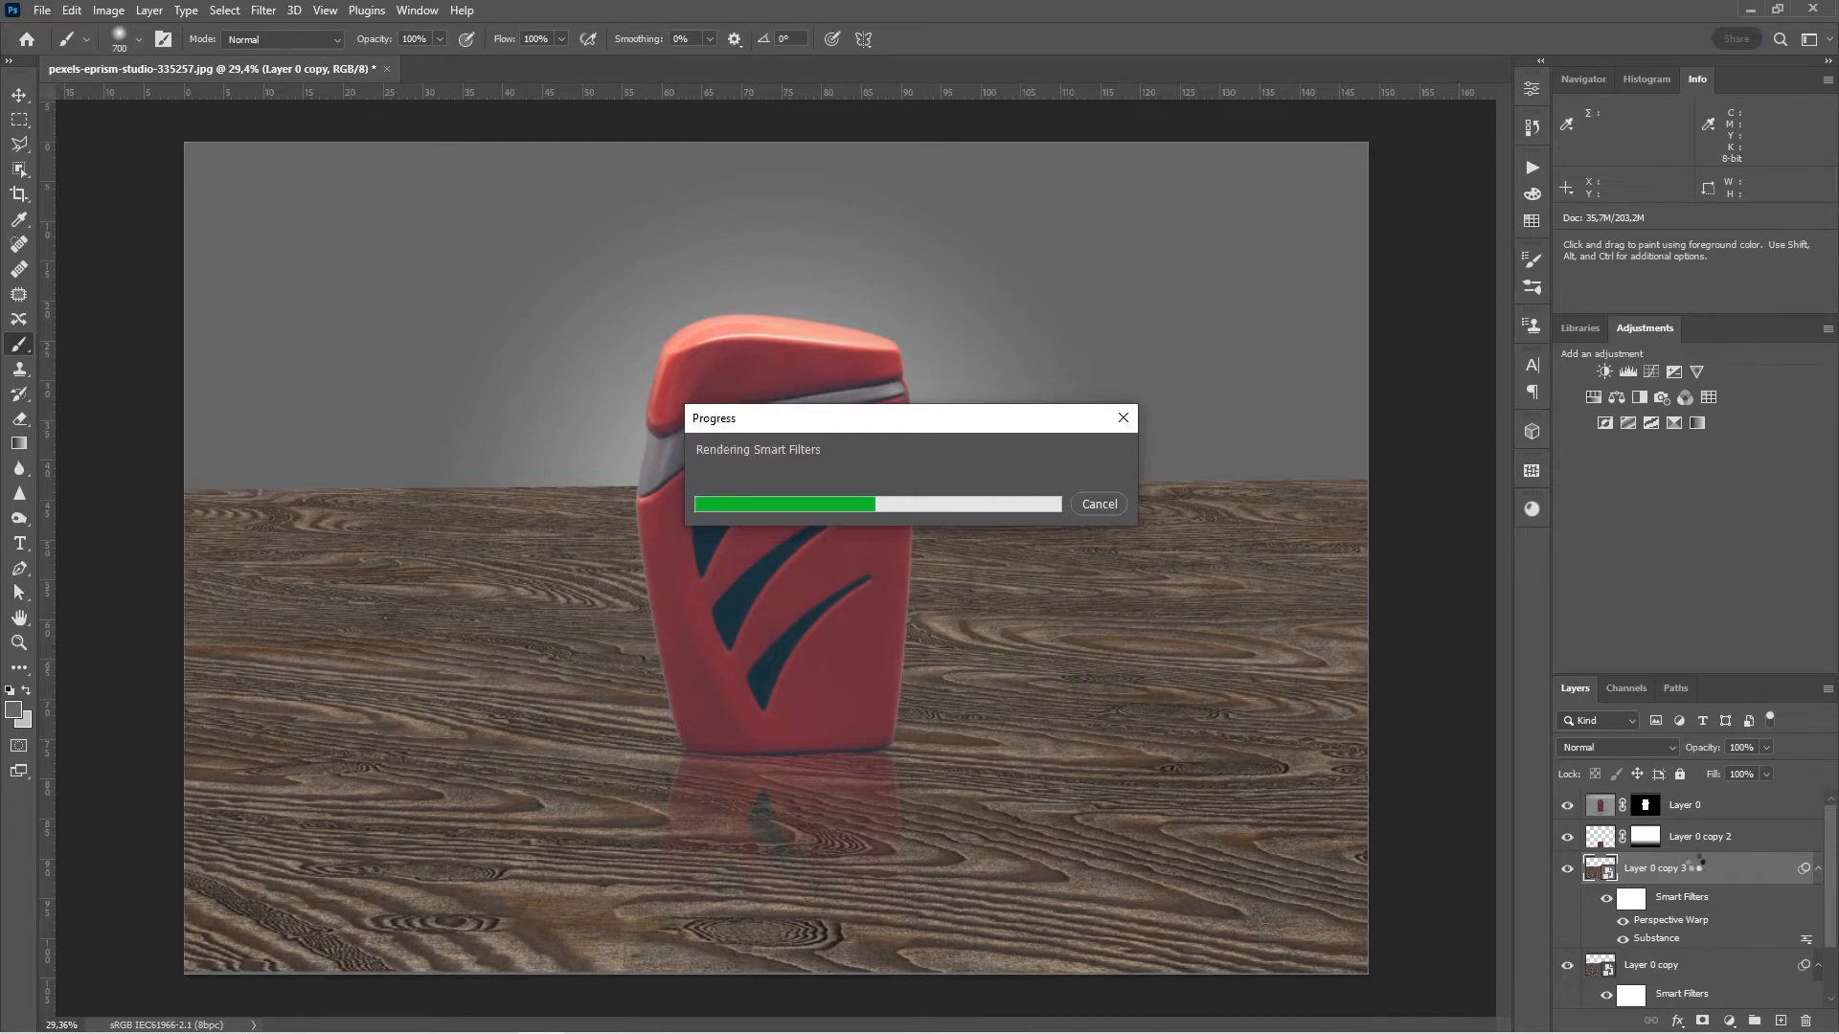
{"action": "scroll", "coordinate": [1723, 920], "scroll_direction": "down", "scroll_amount": 2}
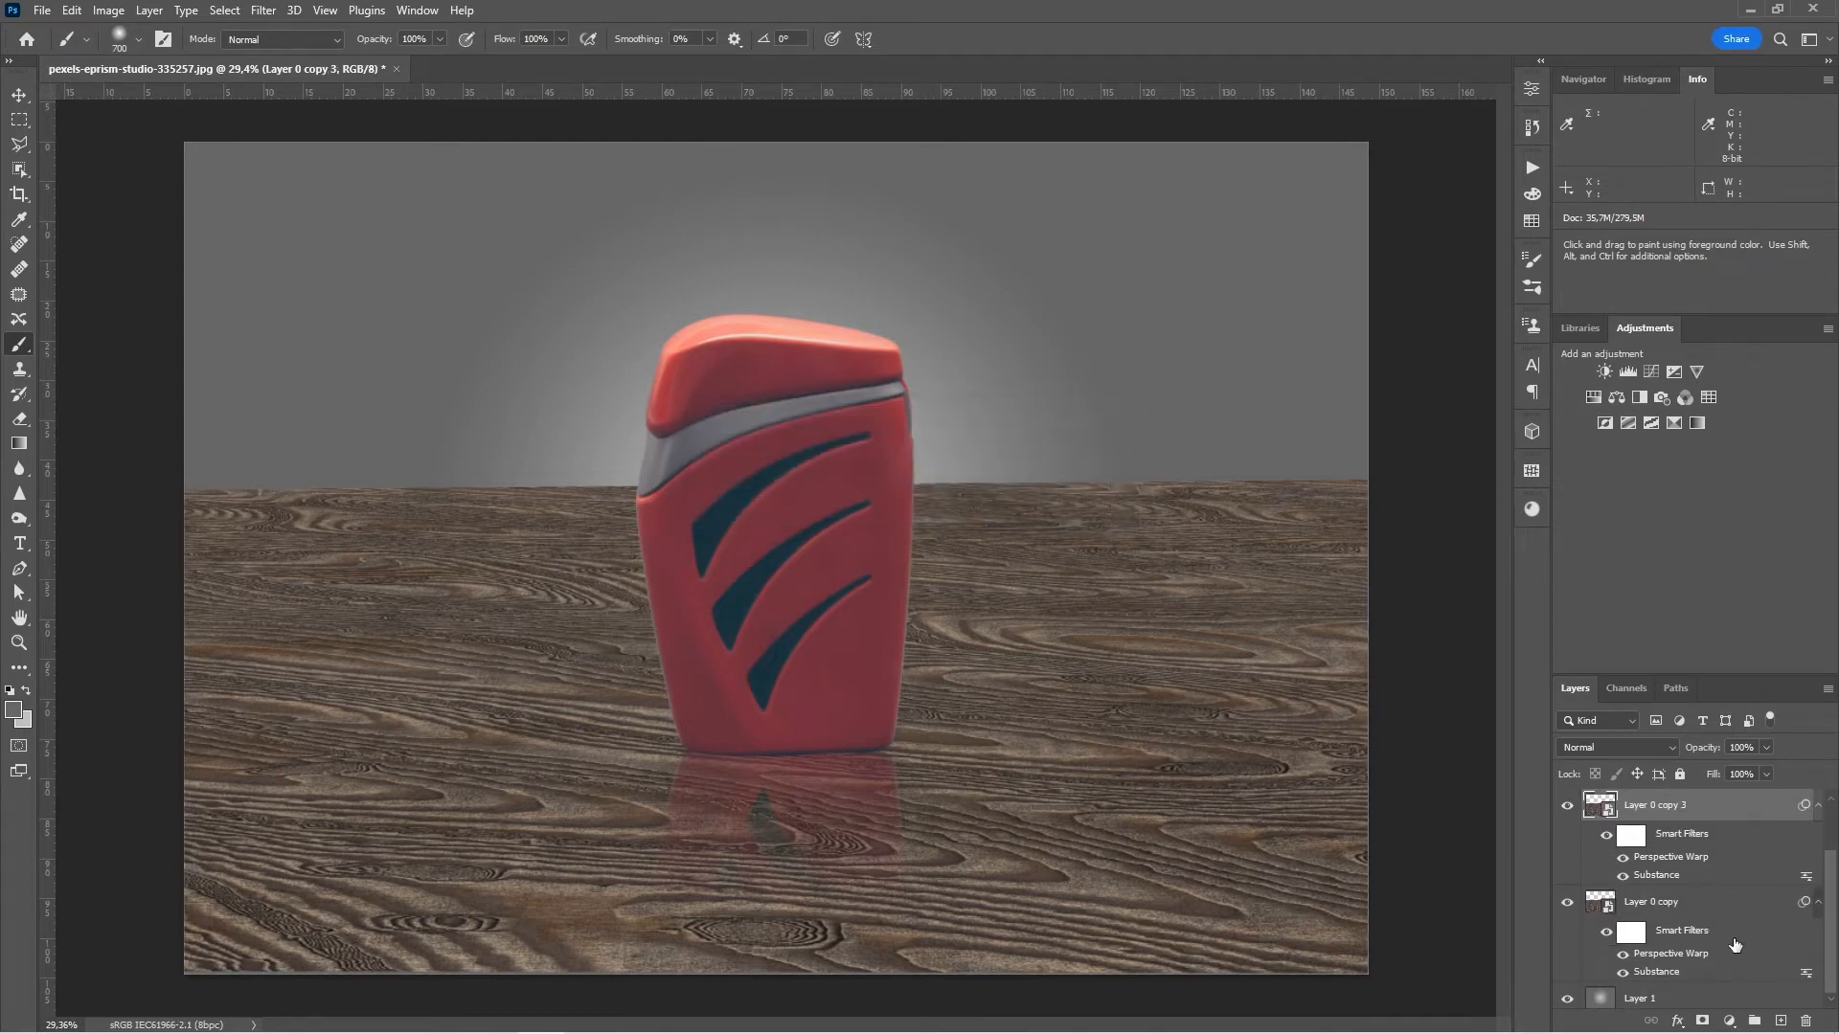
{"action": "scroll", "coordinate": [1734, 945], "scroll_direction": "down", "scroll_amount": 1}
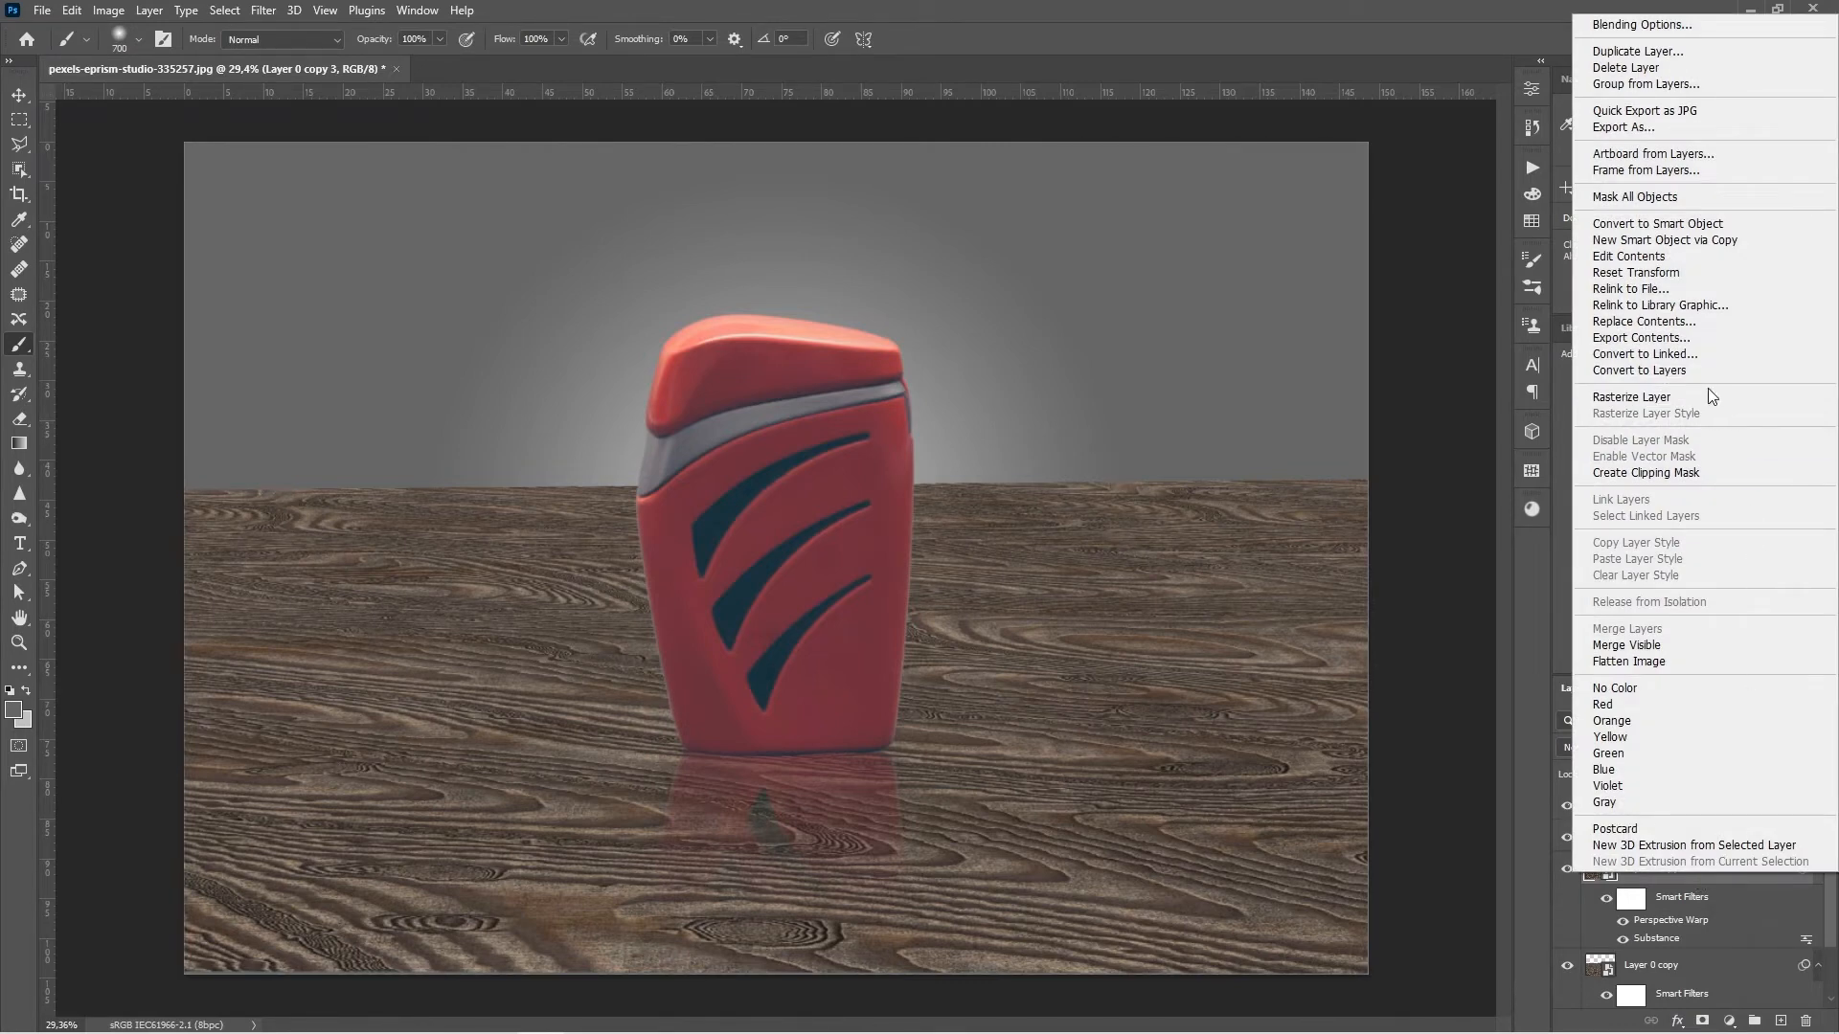
{"action": "left_click", "coordinate": [1671, 396]}
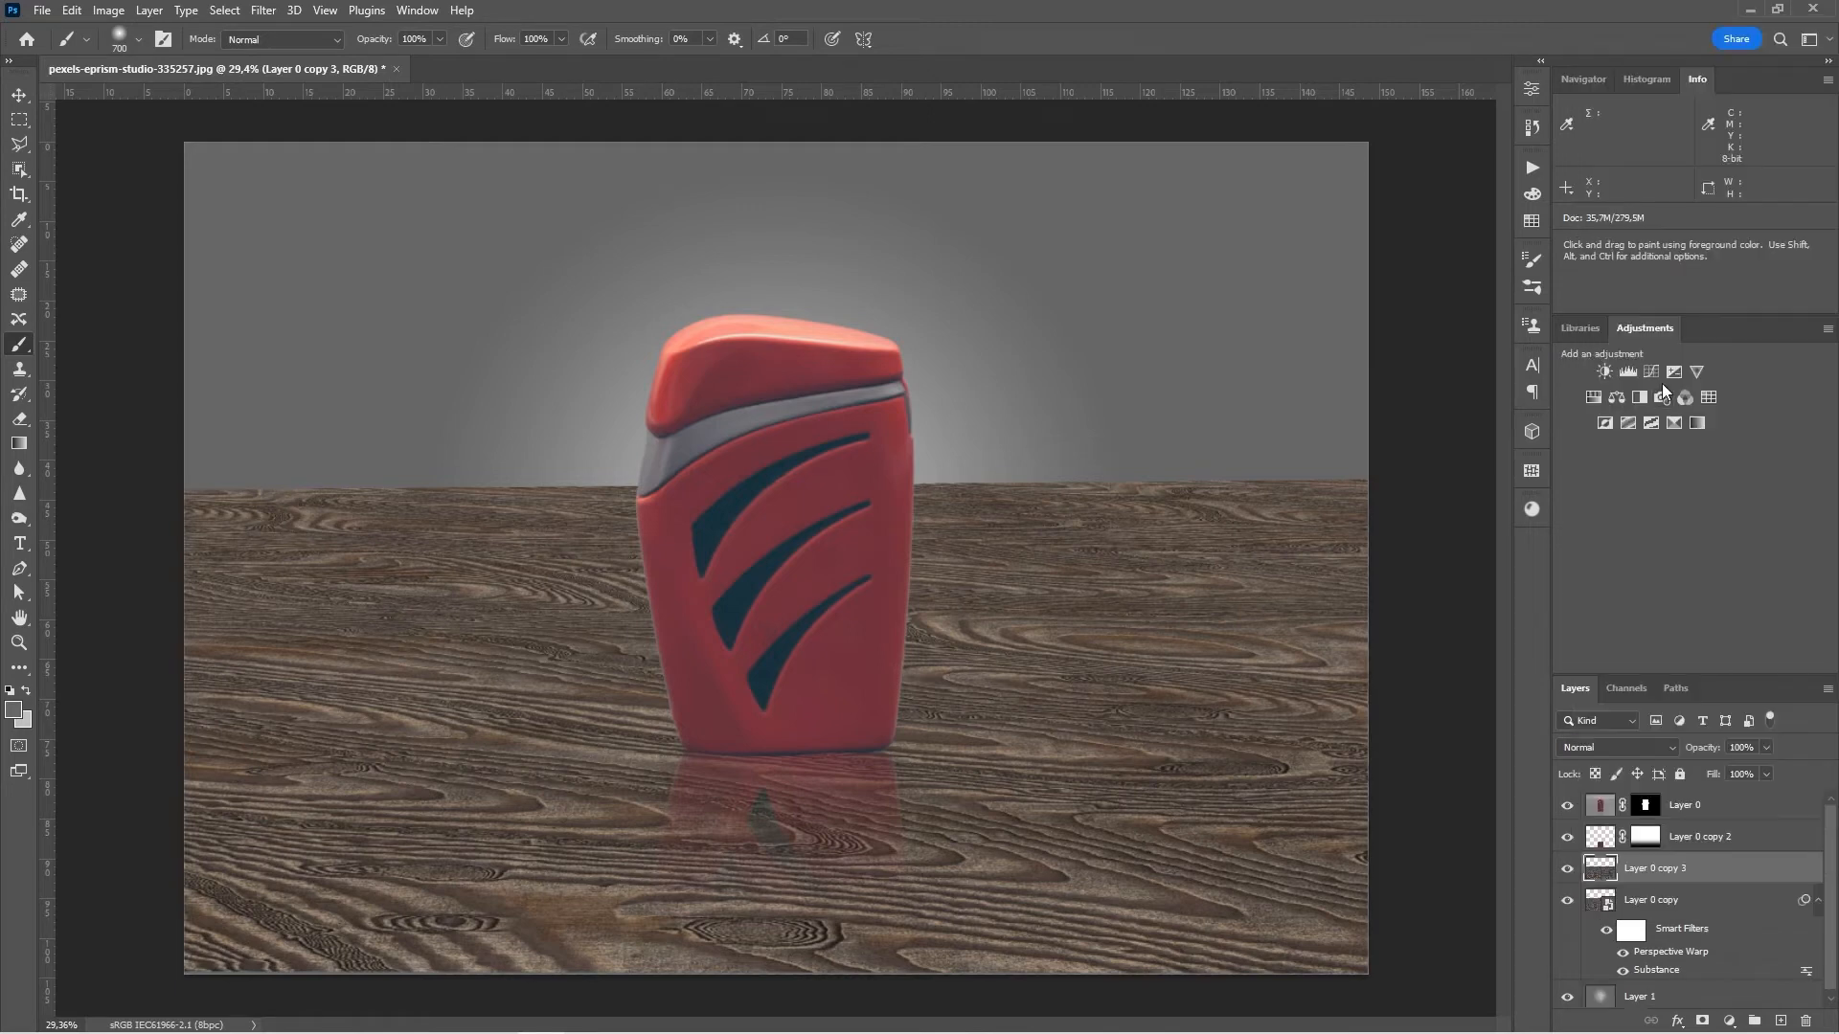
- Convert the rasterized wood duplicate Layer 0 copy 3 for smart filters
{"action": "left_click", "coordinate": [1568, 870]}
{"action": "left_click", "coordinate": [263, 10]}
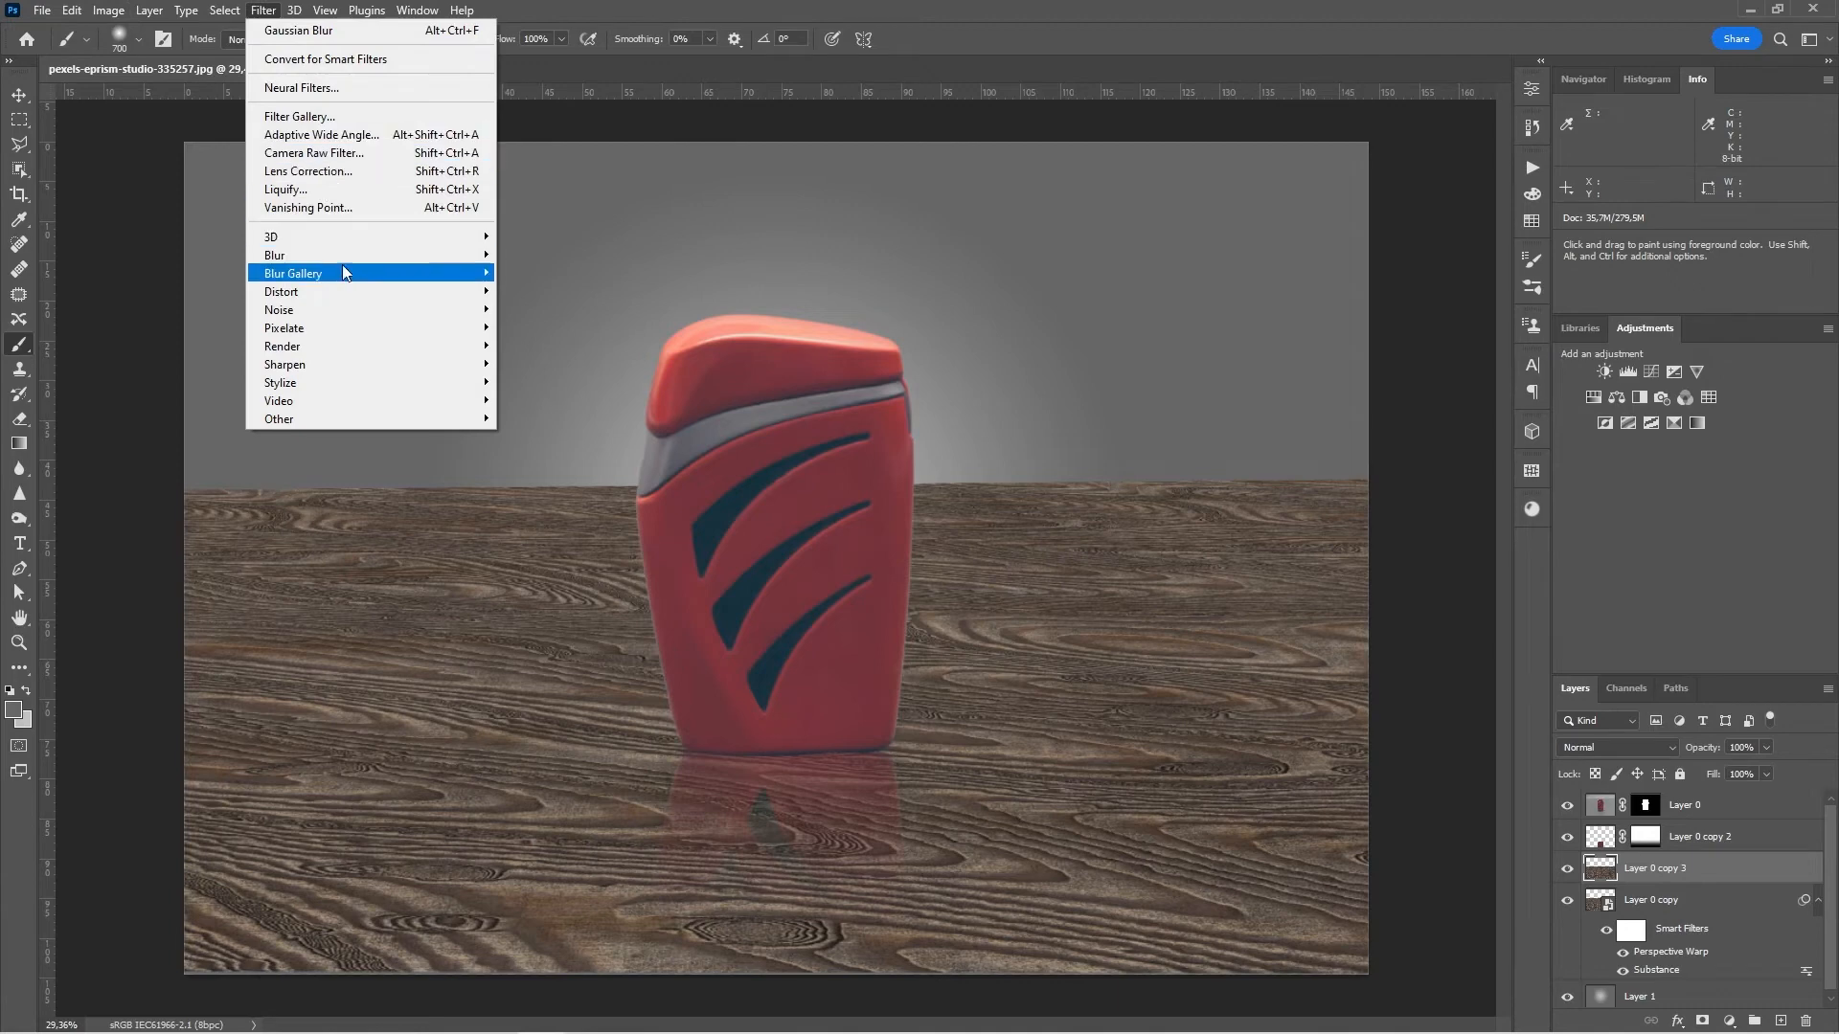
{"action": "mouse_move", "coordinate": [349, 293]}
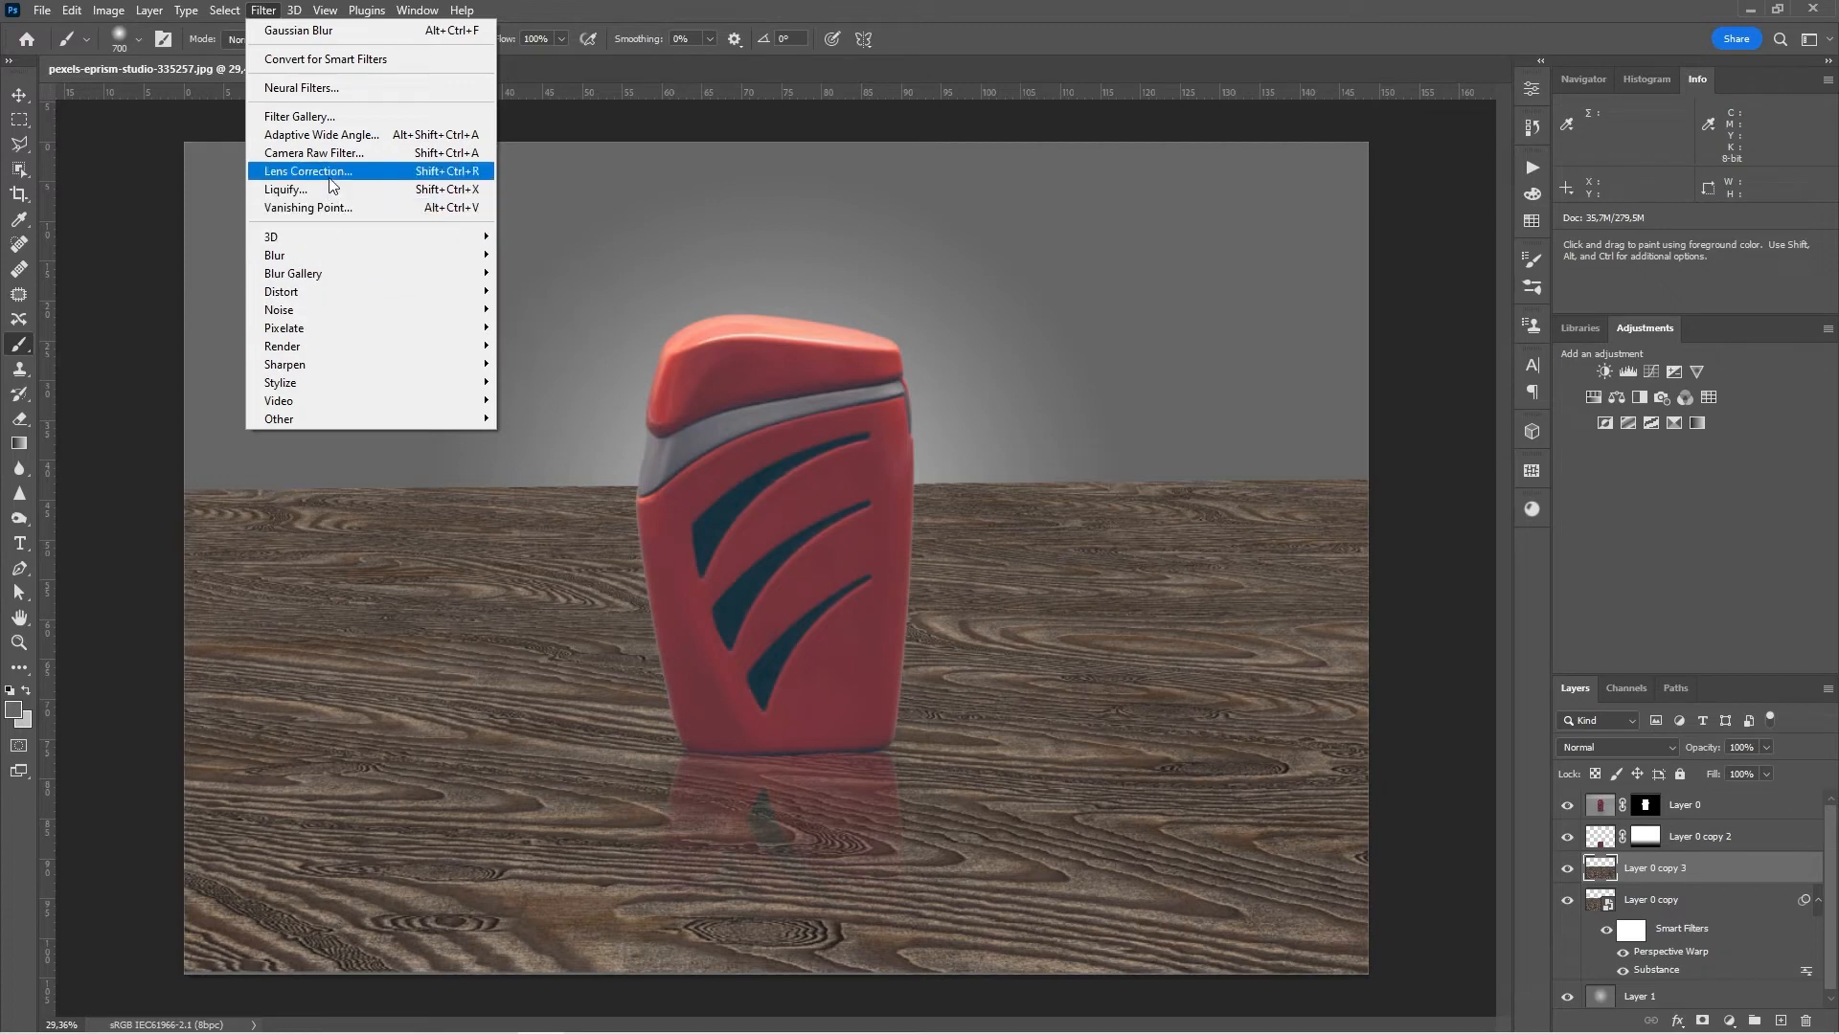
{"action": "left_click", "coordinate": [272, 20]}
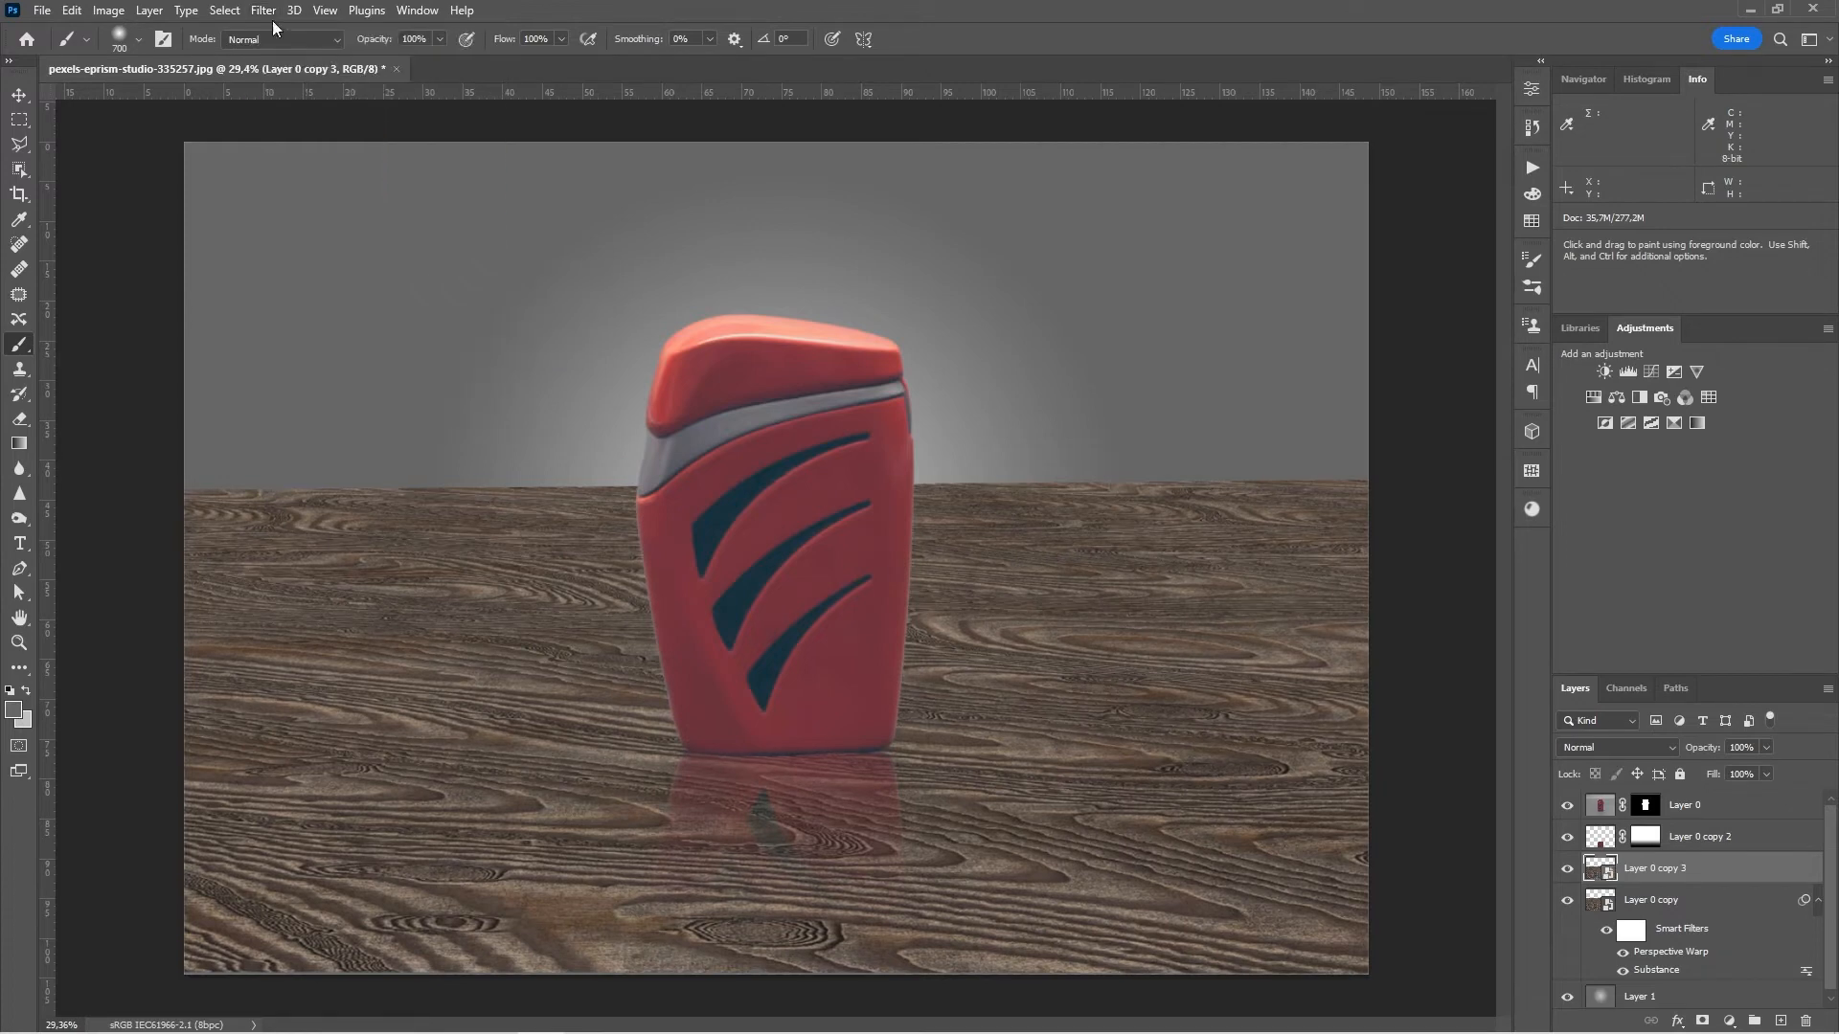
- Apply a Gaussian Blur with a 26.3-pixel radius to the wood duplicate Layer 0 copy 3
{"action": "left_click", "coordinate": [213, 11]}
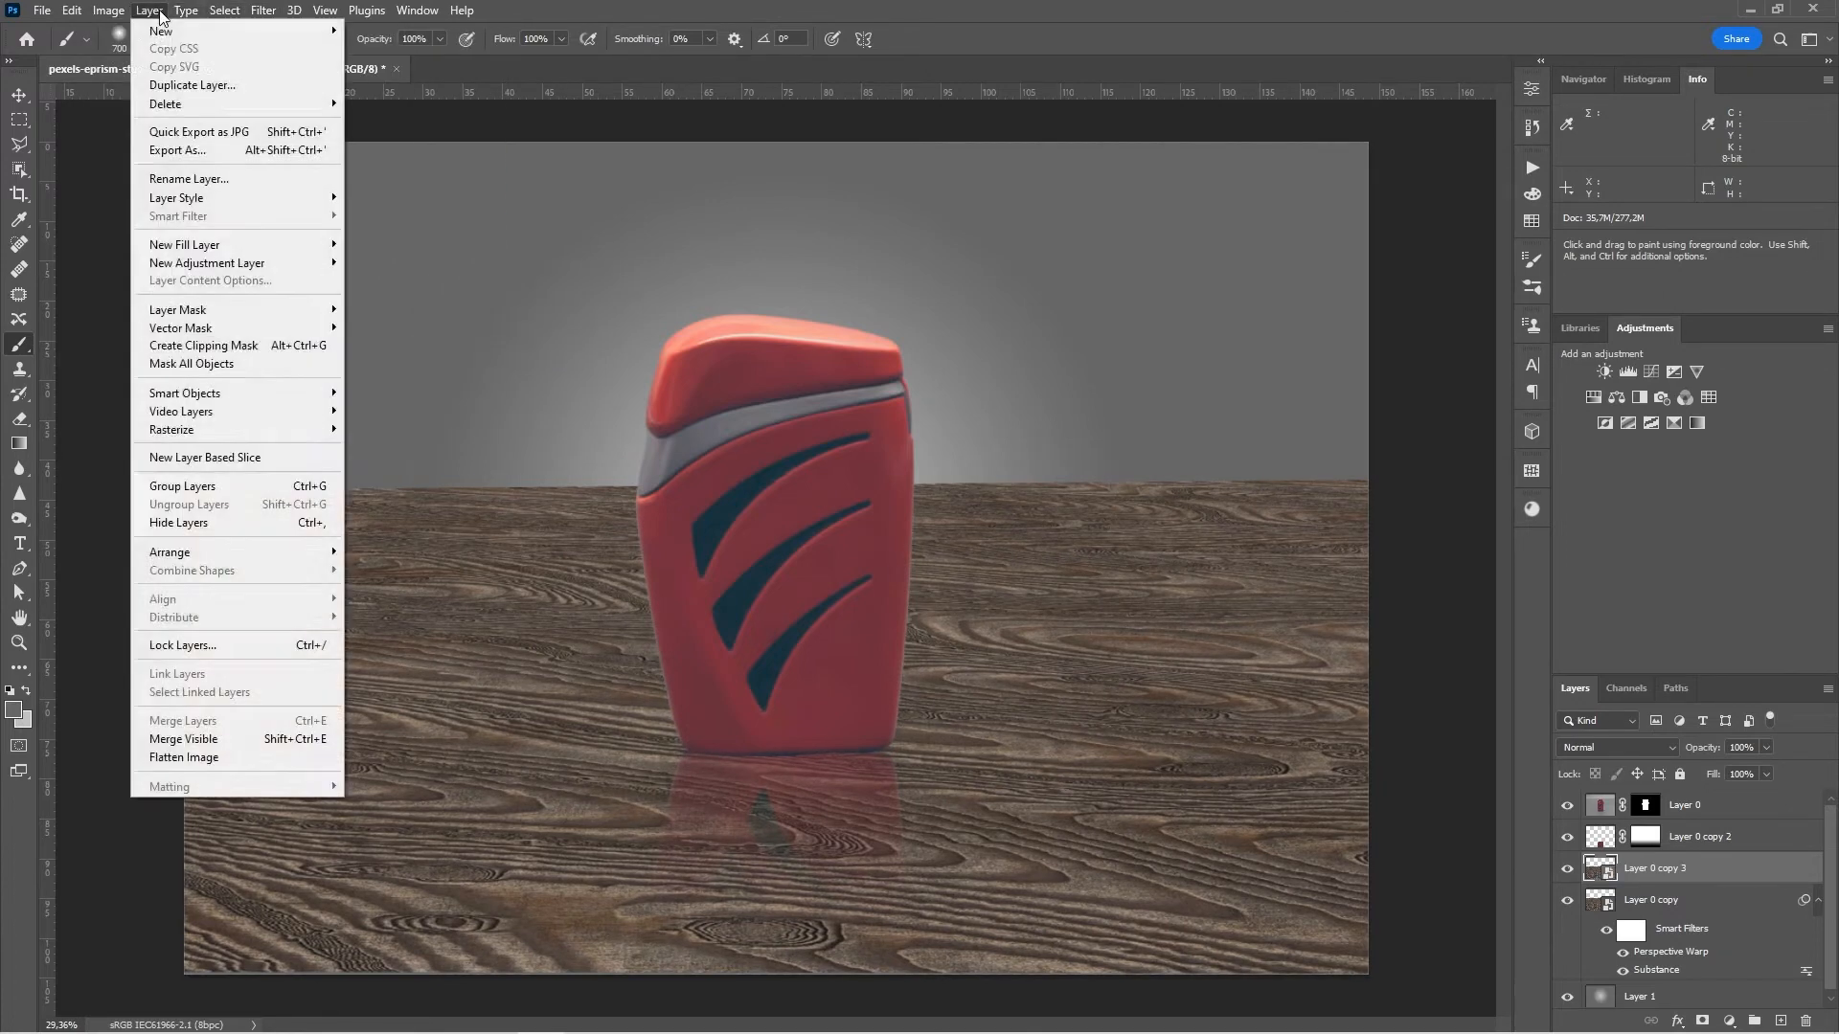
{"action": "mouse_move", "coordinate": [273, 16]}
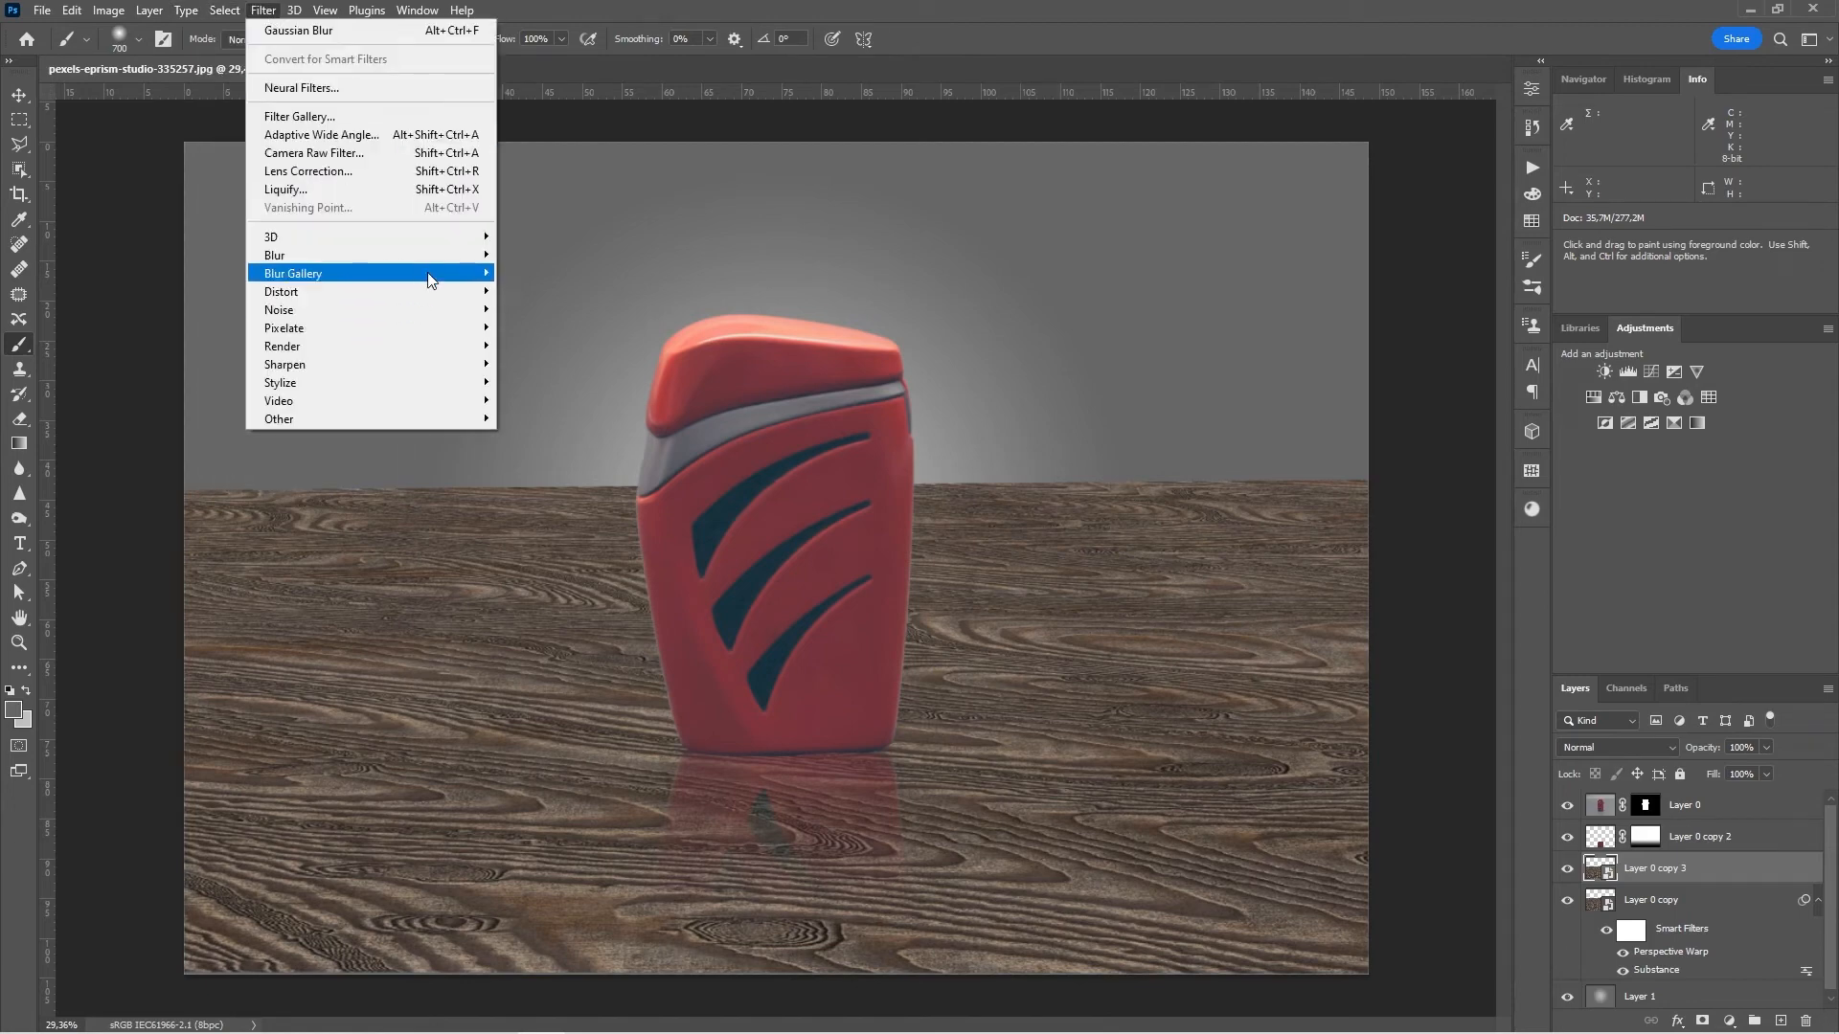
{"action": "mouse_move", "coordinate": [435, 245]}
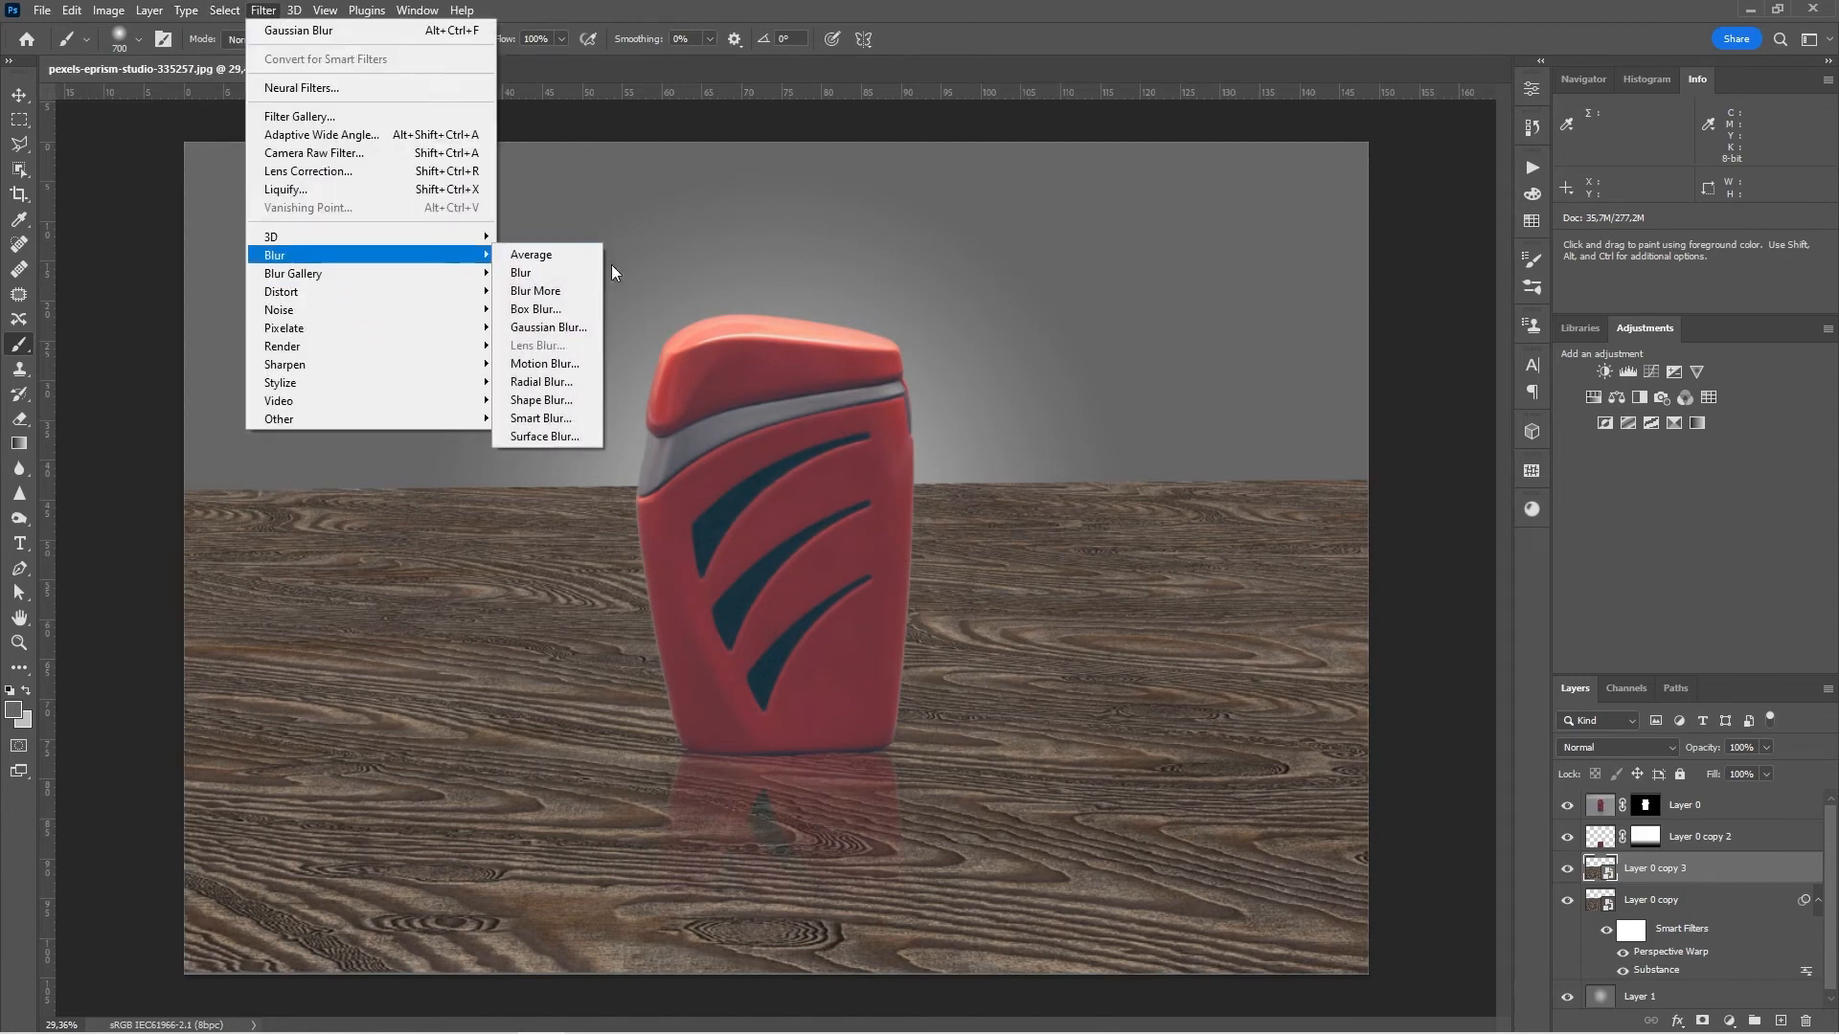
{"action": "left_click", "coordinate": [537, 333]}
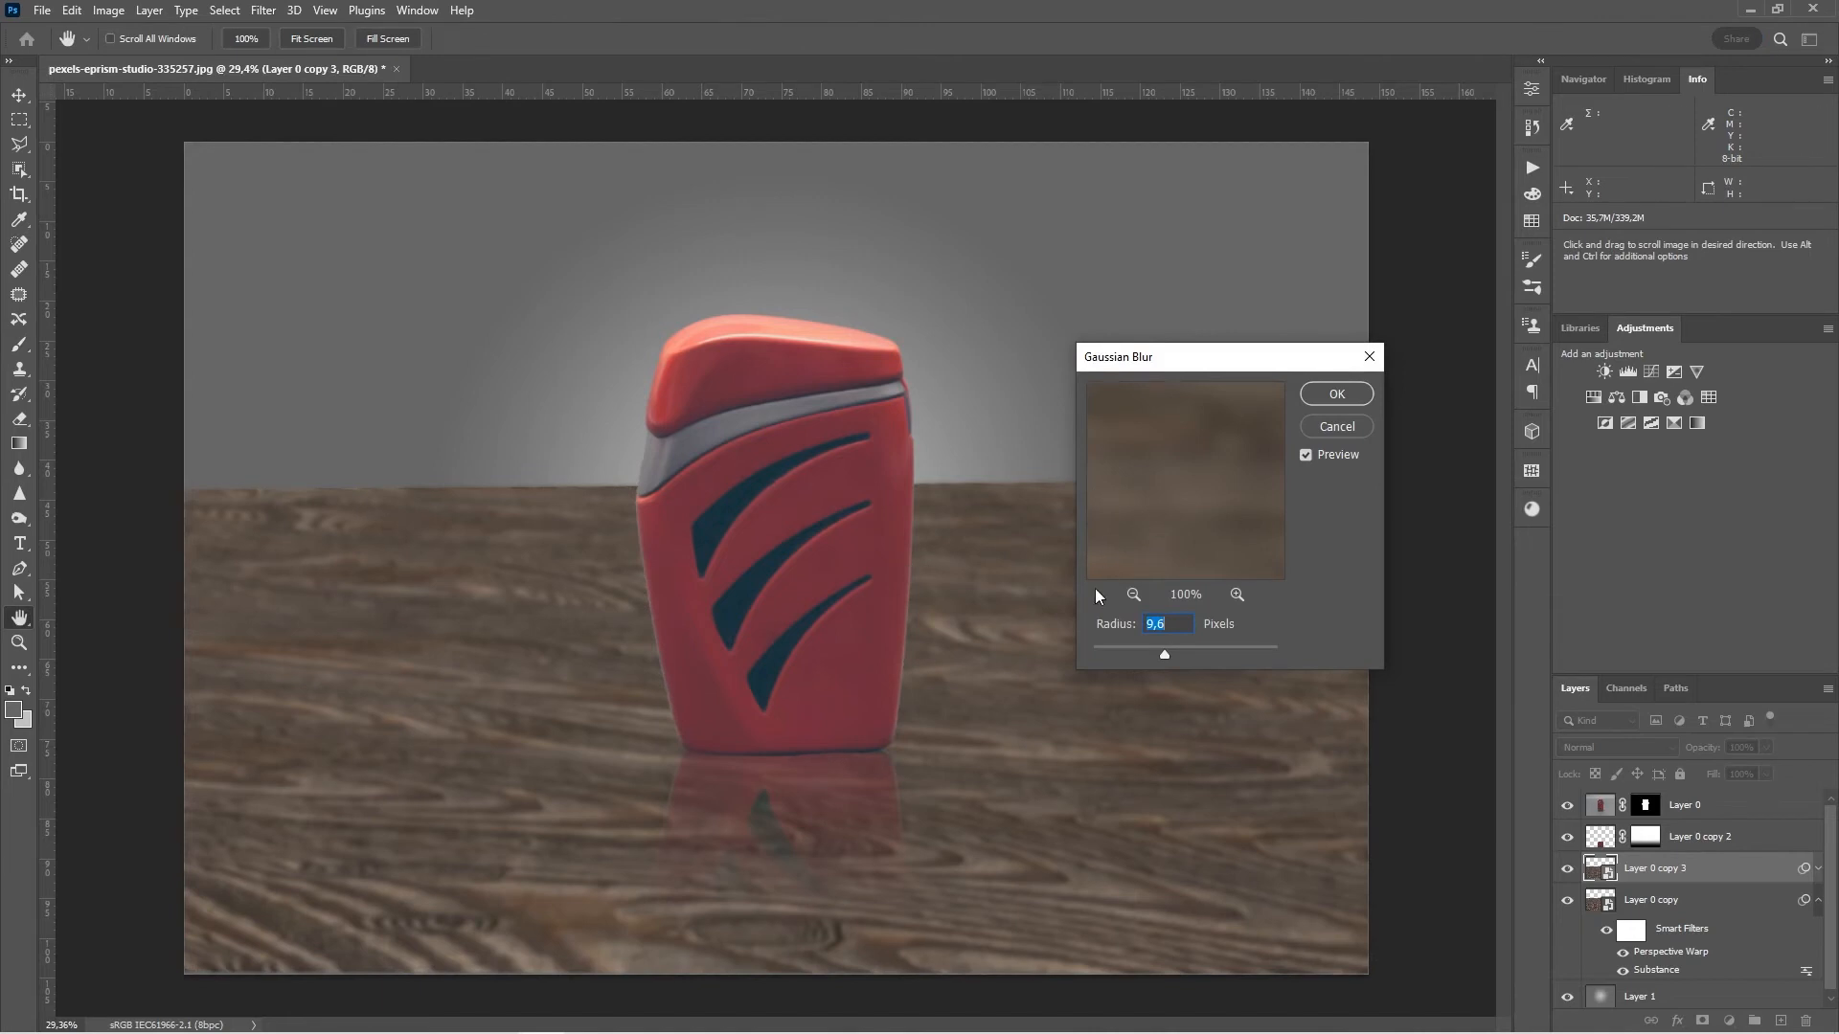
{"action": "left_click_drag", "start_coordinate": [1197, 655], "coordinate": [1187, 657]}
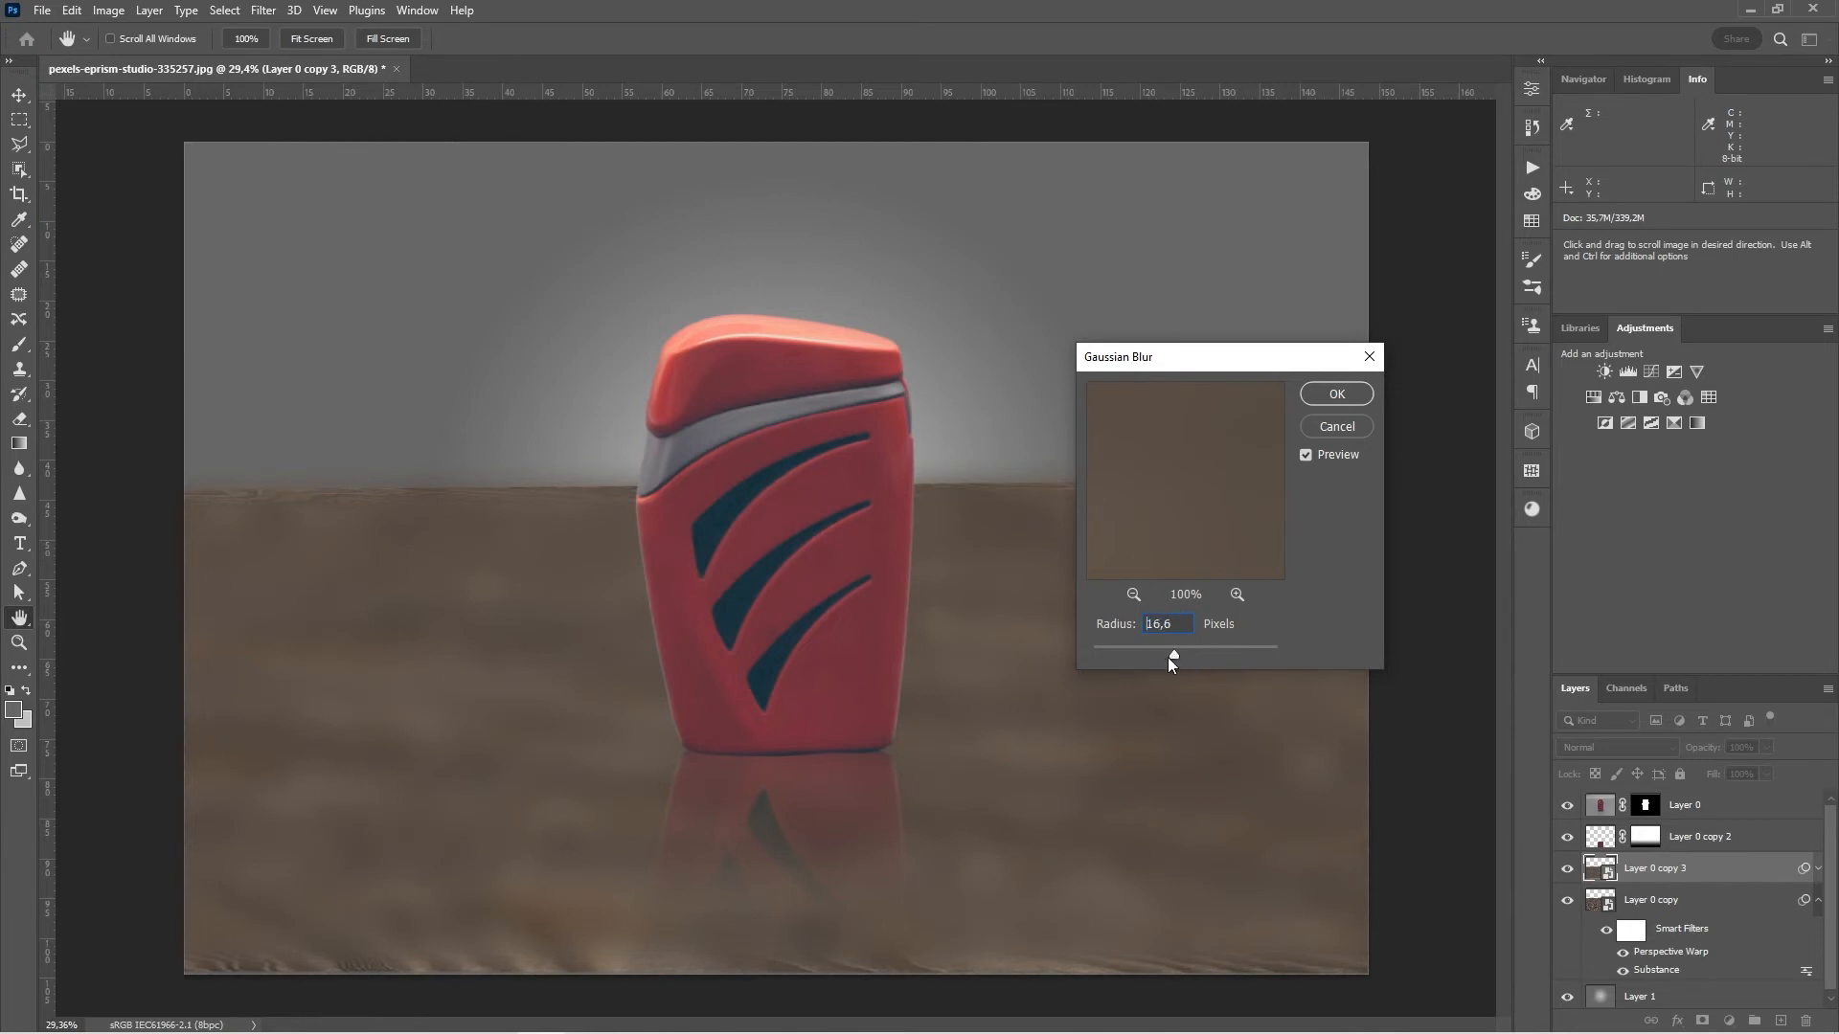
{"action": "left_click_drag", "start_coordinate": [1157, 657], "coordinate": [1178, 653]}
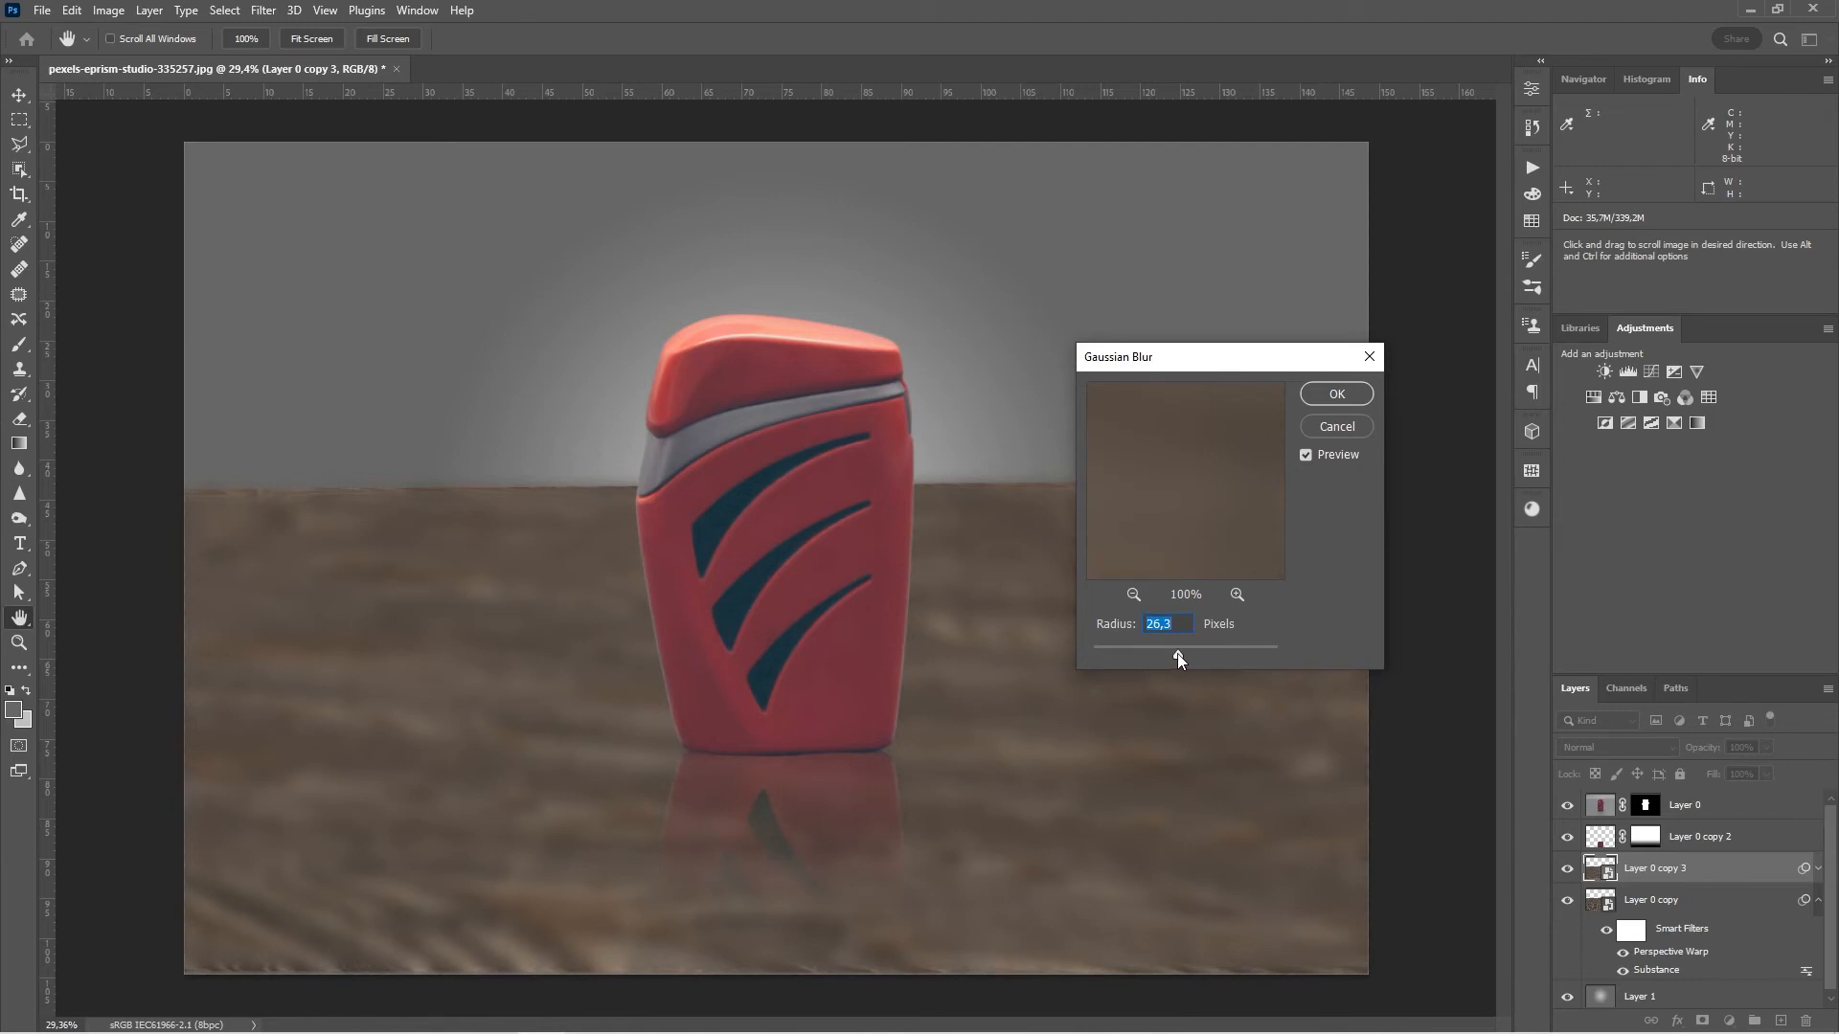
{"action": "left_click", "coordinate": [1336, 394]}
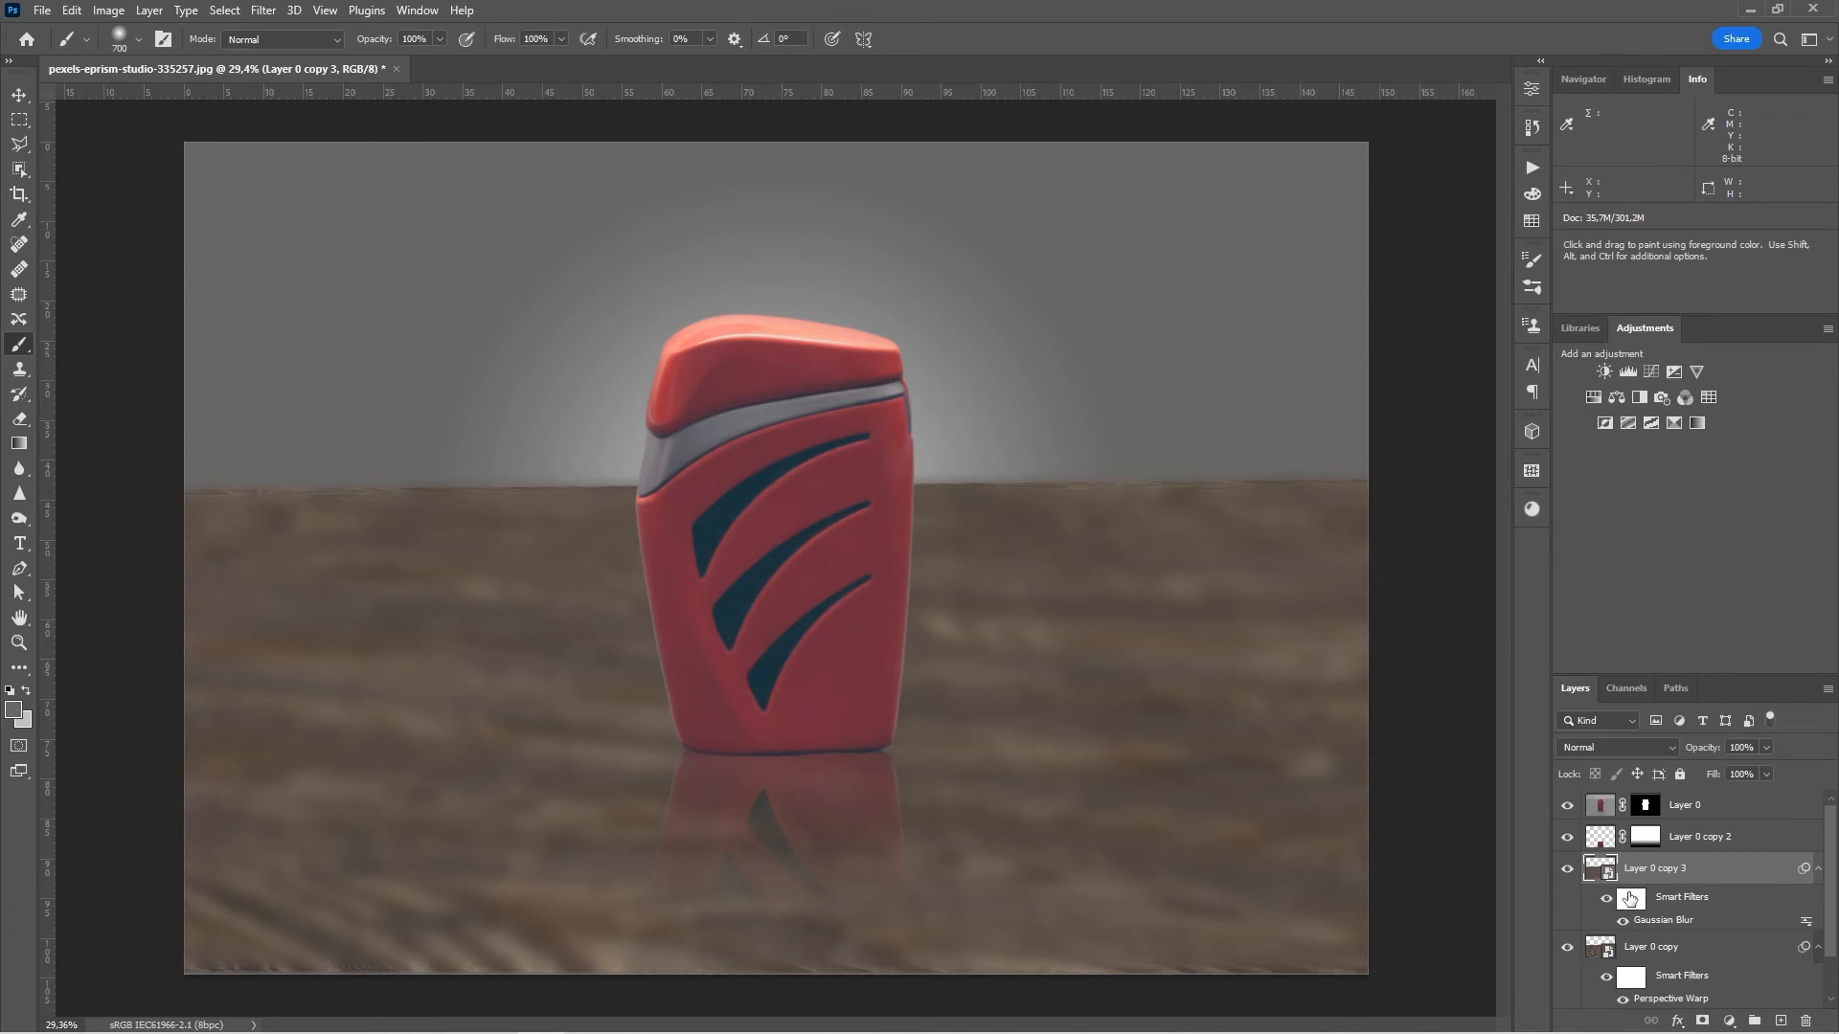
- Paint black at 50% brush opacity on the blur's filter mask to bring back the sharp wood in the foreground
{"action": "left_click", "coordinate": [1629, 898]}
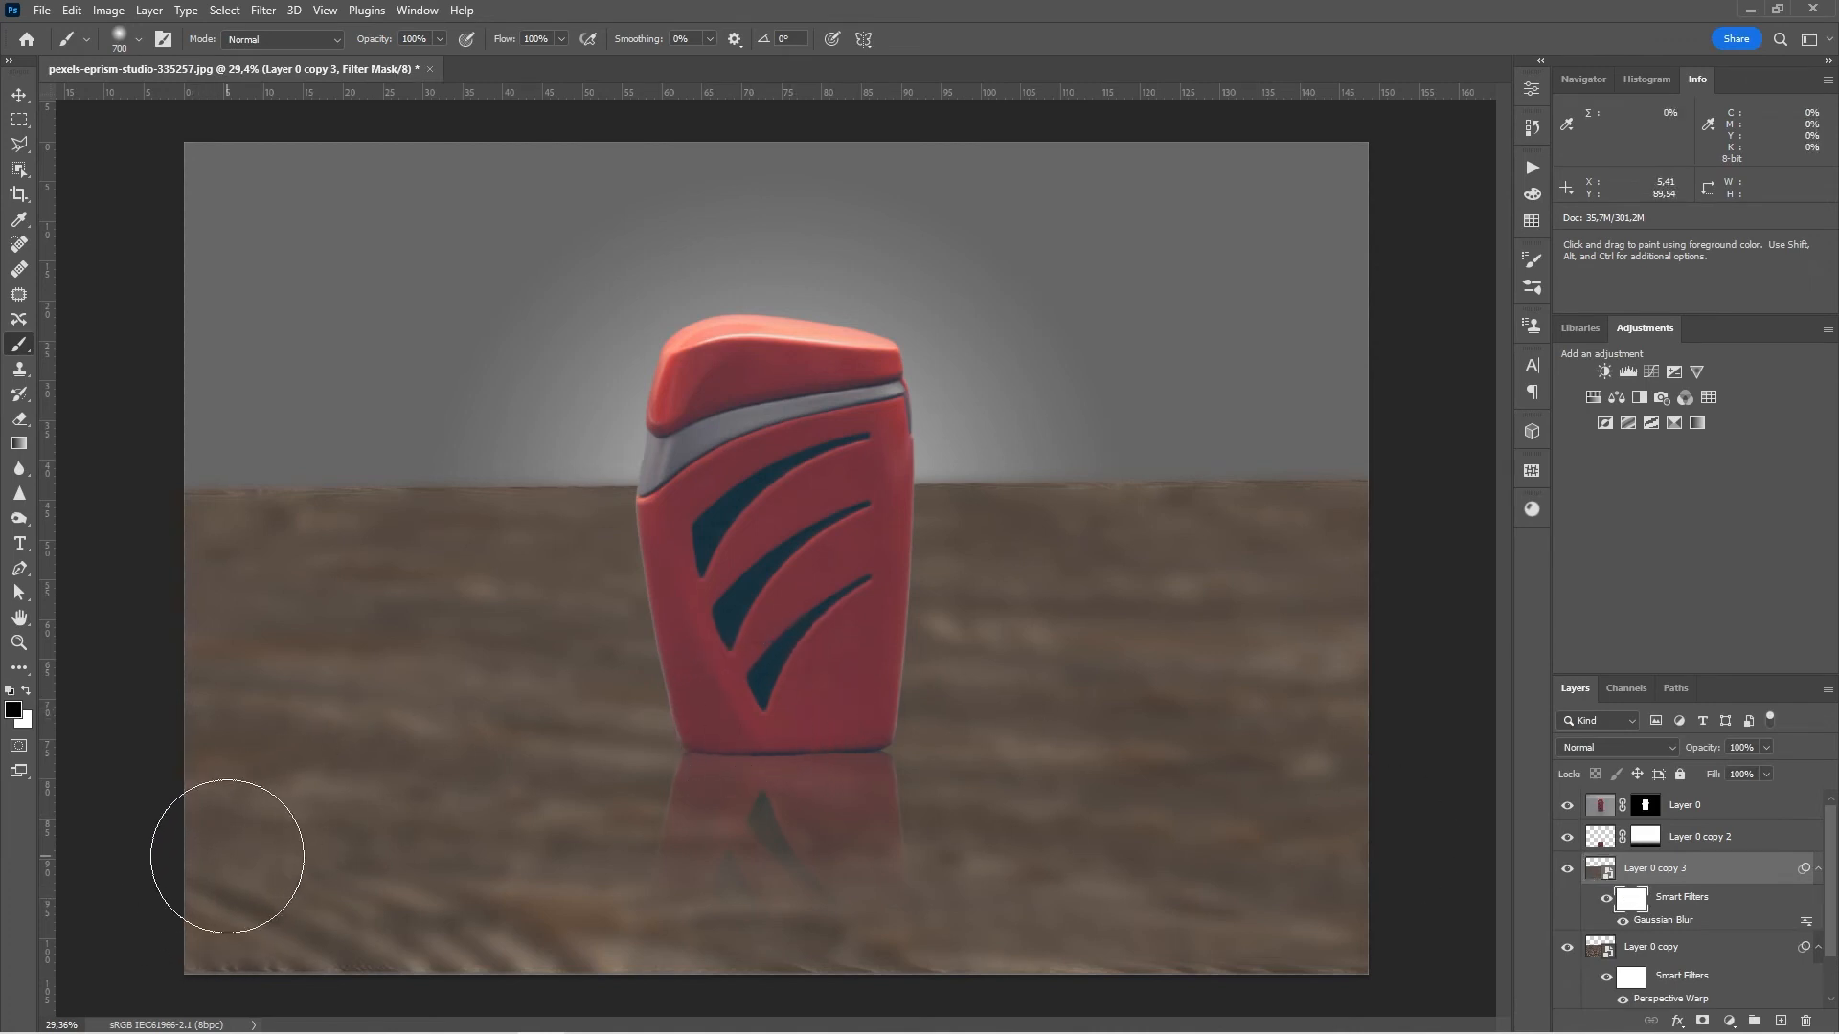
{"action": "left_click", "coordinate": [227, 856]}
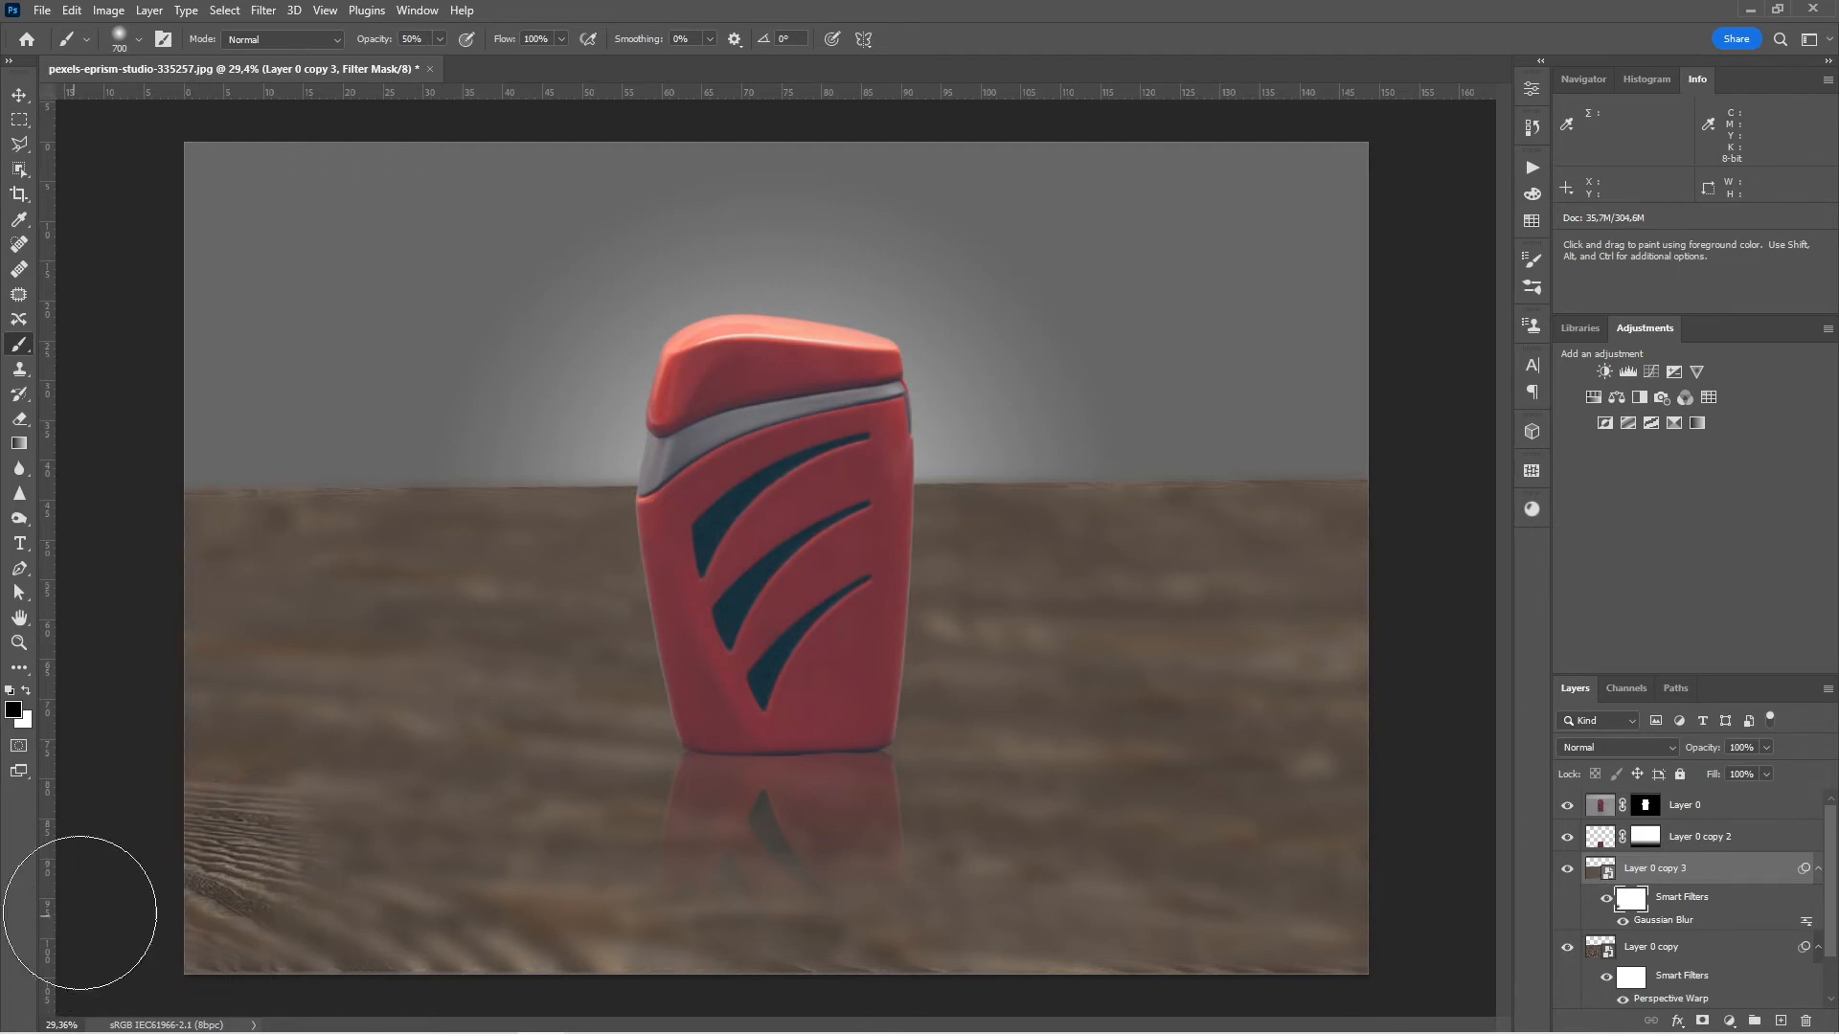
{"action": "mouse_move", "coordinate": [214, 923]}
{"action": "left_mouse_down"}
{"action": "mouse_move", "coordinate": [726, 944]}
{"action": "mouse_move", "coordinate": [1375, 936]}
{"action": "left_mouse_up"}
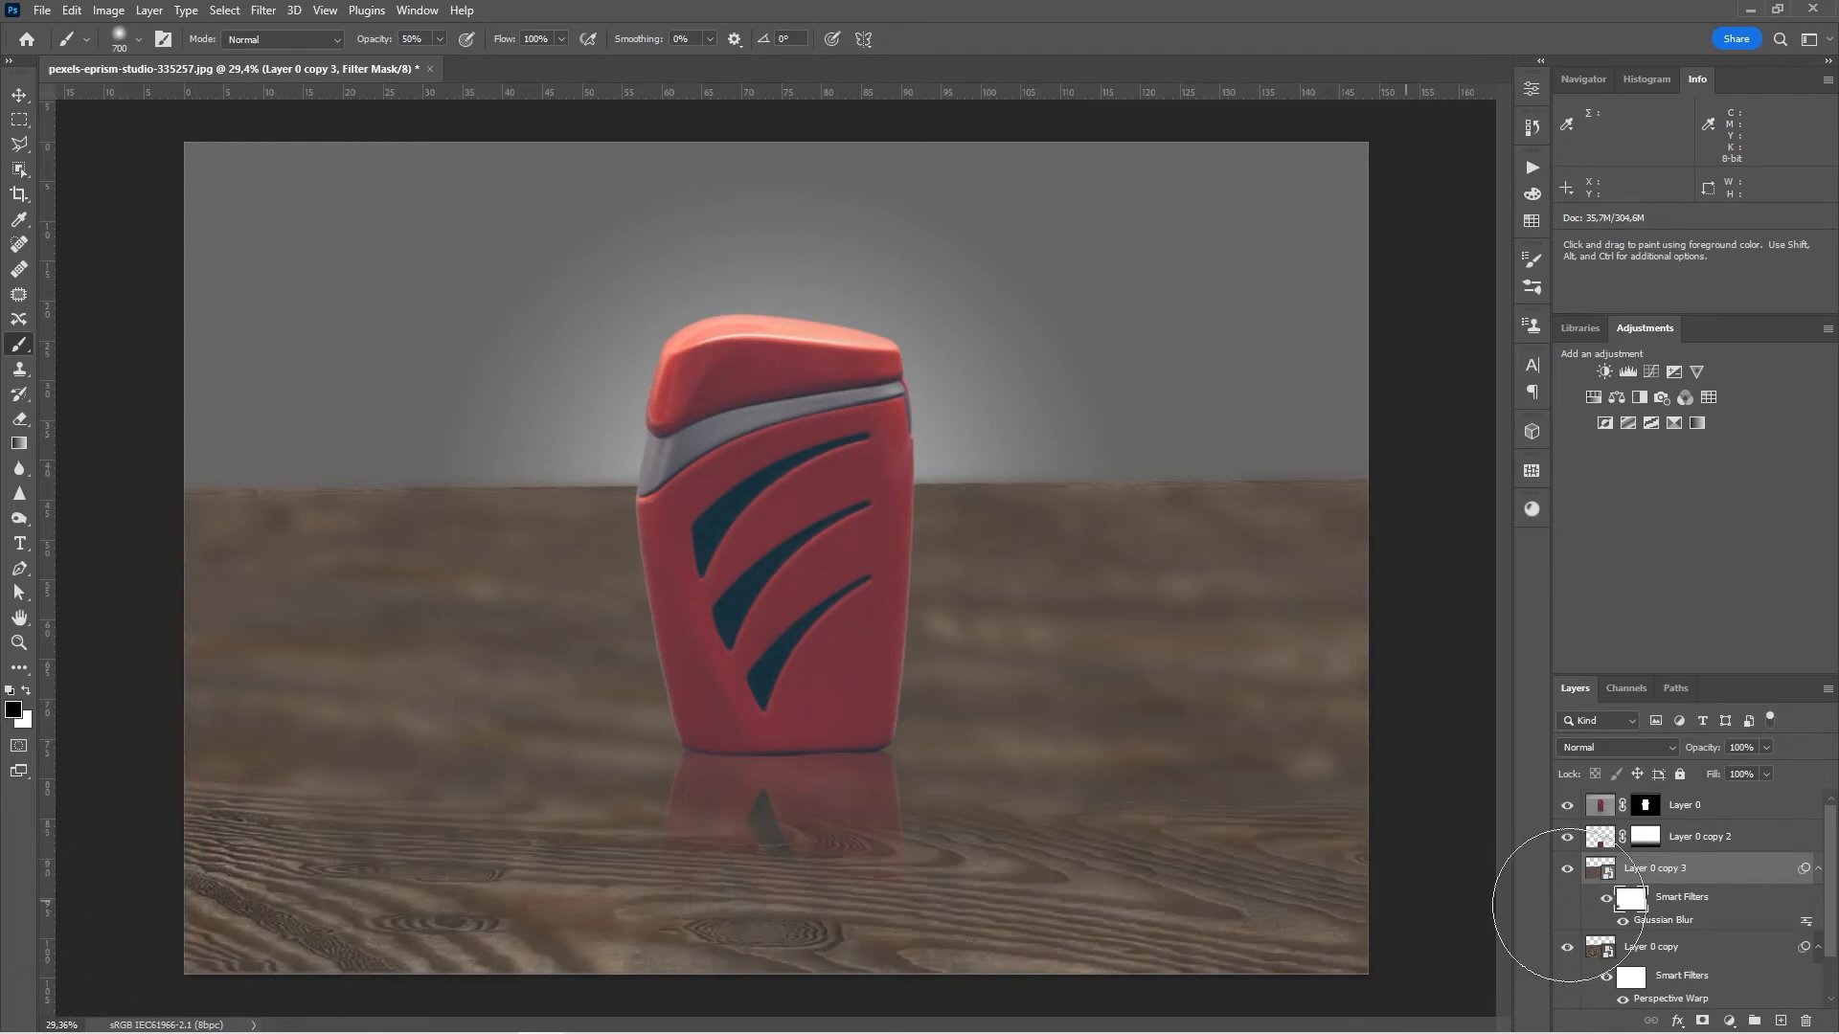
{"action": "mouse_move", "coordinate": [1568, 906]}
{"action": "left_mouse_down"}
{"action": "mouse_move", "coordinate": [939, 874]}
{"action": "mouse_move", "coordinate": [109, 788]}
{"action": "mouse_move", "coordinate": [1693, 805]}
{"action": "mouse_move", "coordinate": [678, 835]}
{"action": "left_mouse_up"}
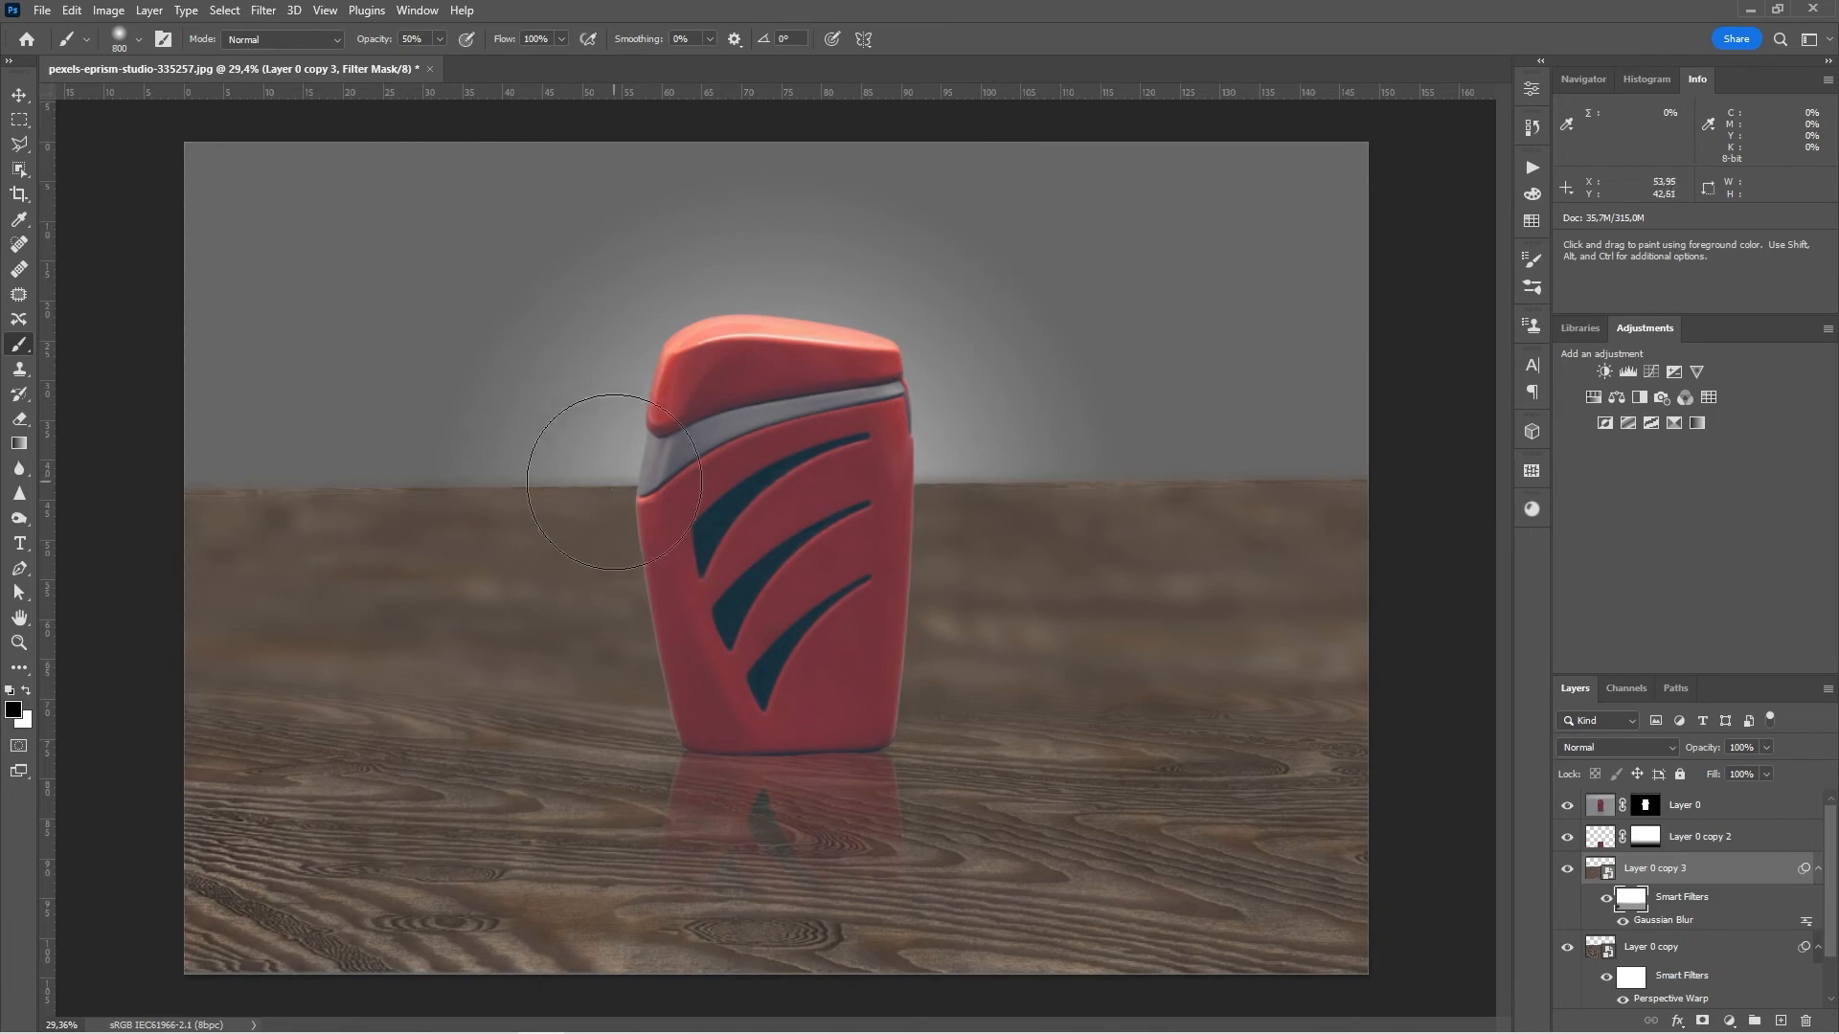
- Enlarge the brush to 1600 and, at 10% opacity, soften the blur mask's transition across the middle of the table
{"action": "key", "text": "bracketright"}
{"action": "key", "text": "bracketright"}
{"action": "key", "text": "bracketright"}
{"action": "key", "text": "bracketright"}
{"action": "key", "text": "bracketright"}
{"action": "key", "text": "bracketright"}
{"action": "key", "text": "bracketright"}
{"action": "key", "text": "bracketright"}
{"action": "key", "text": "bracketright"}
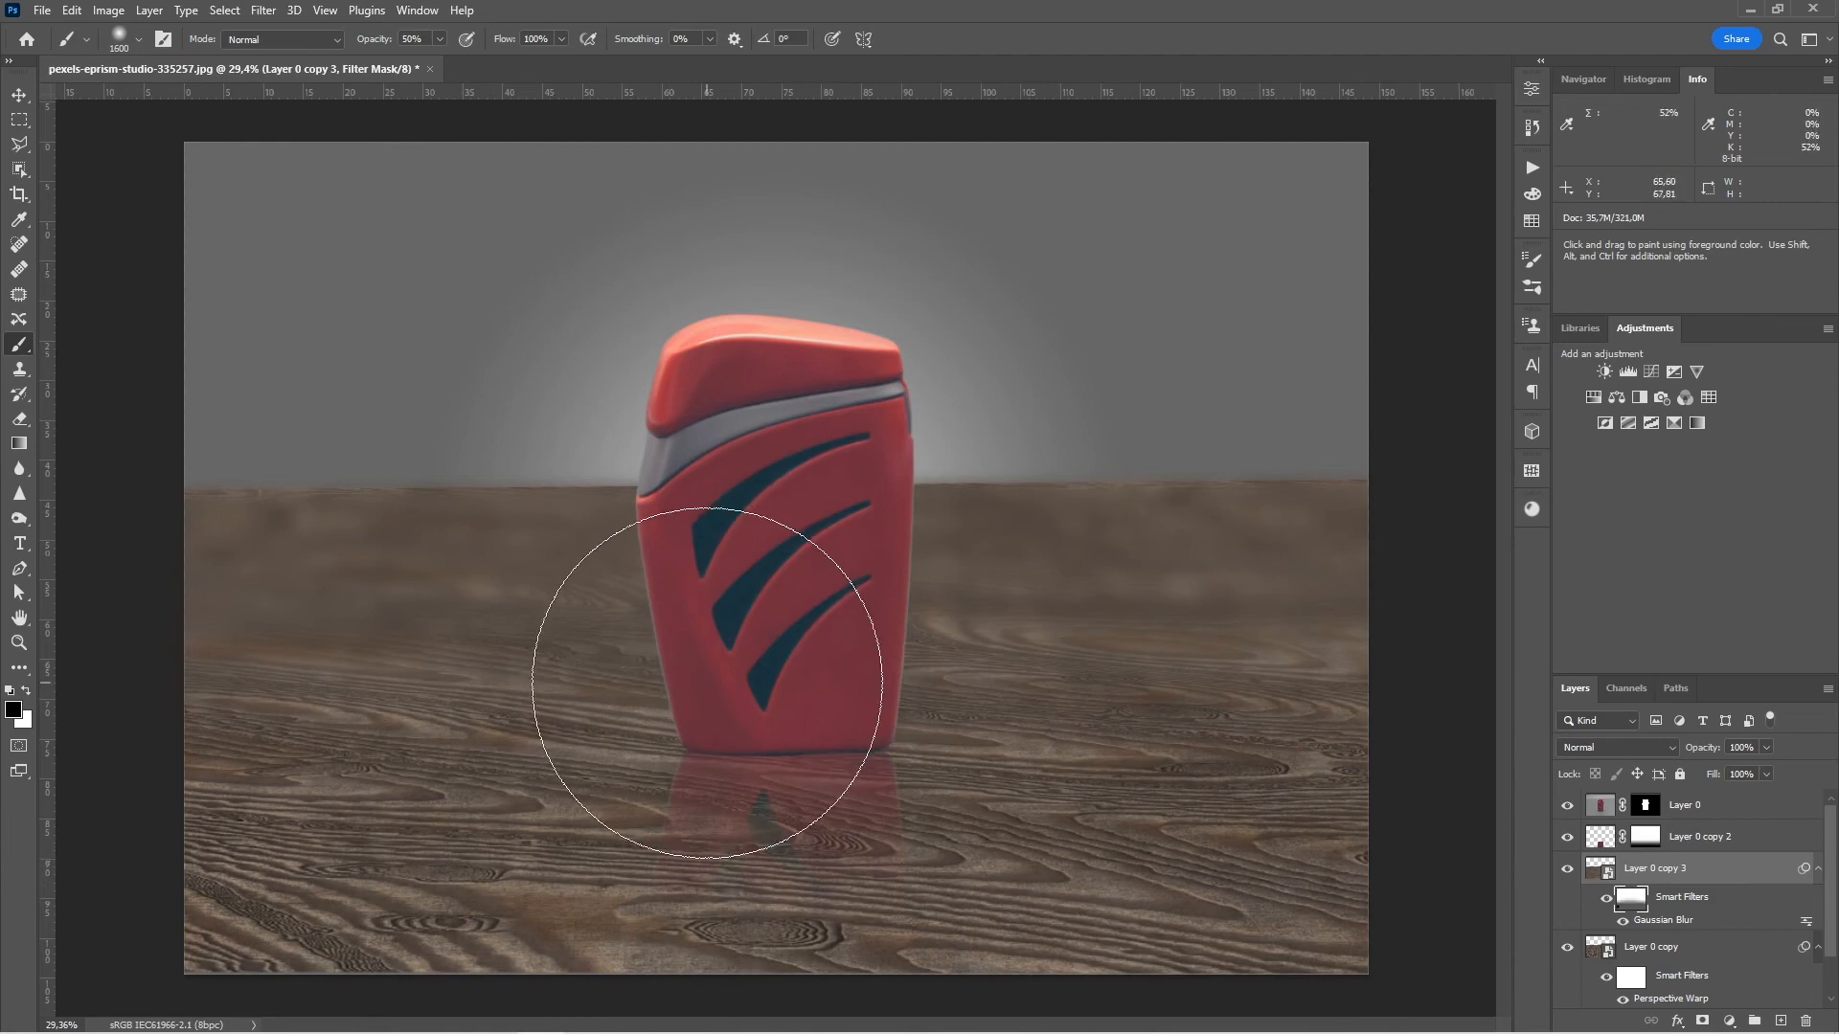
{"action": "key", "text": "1"}
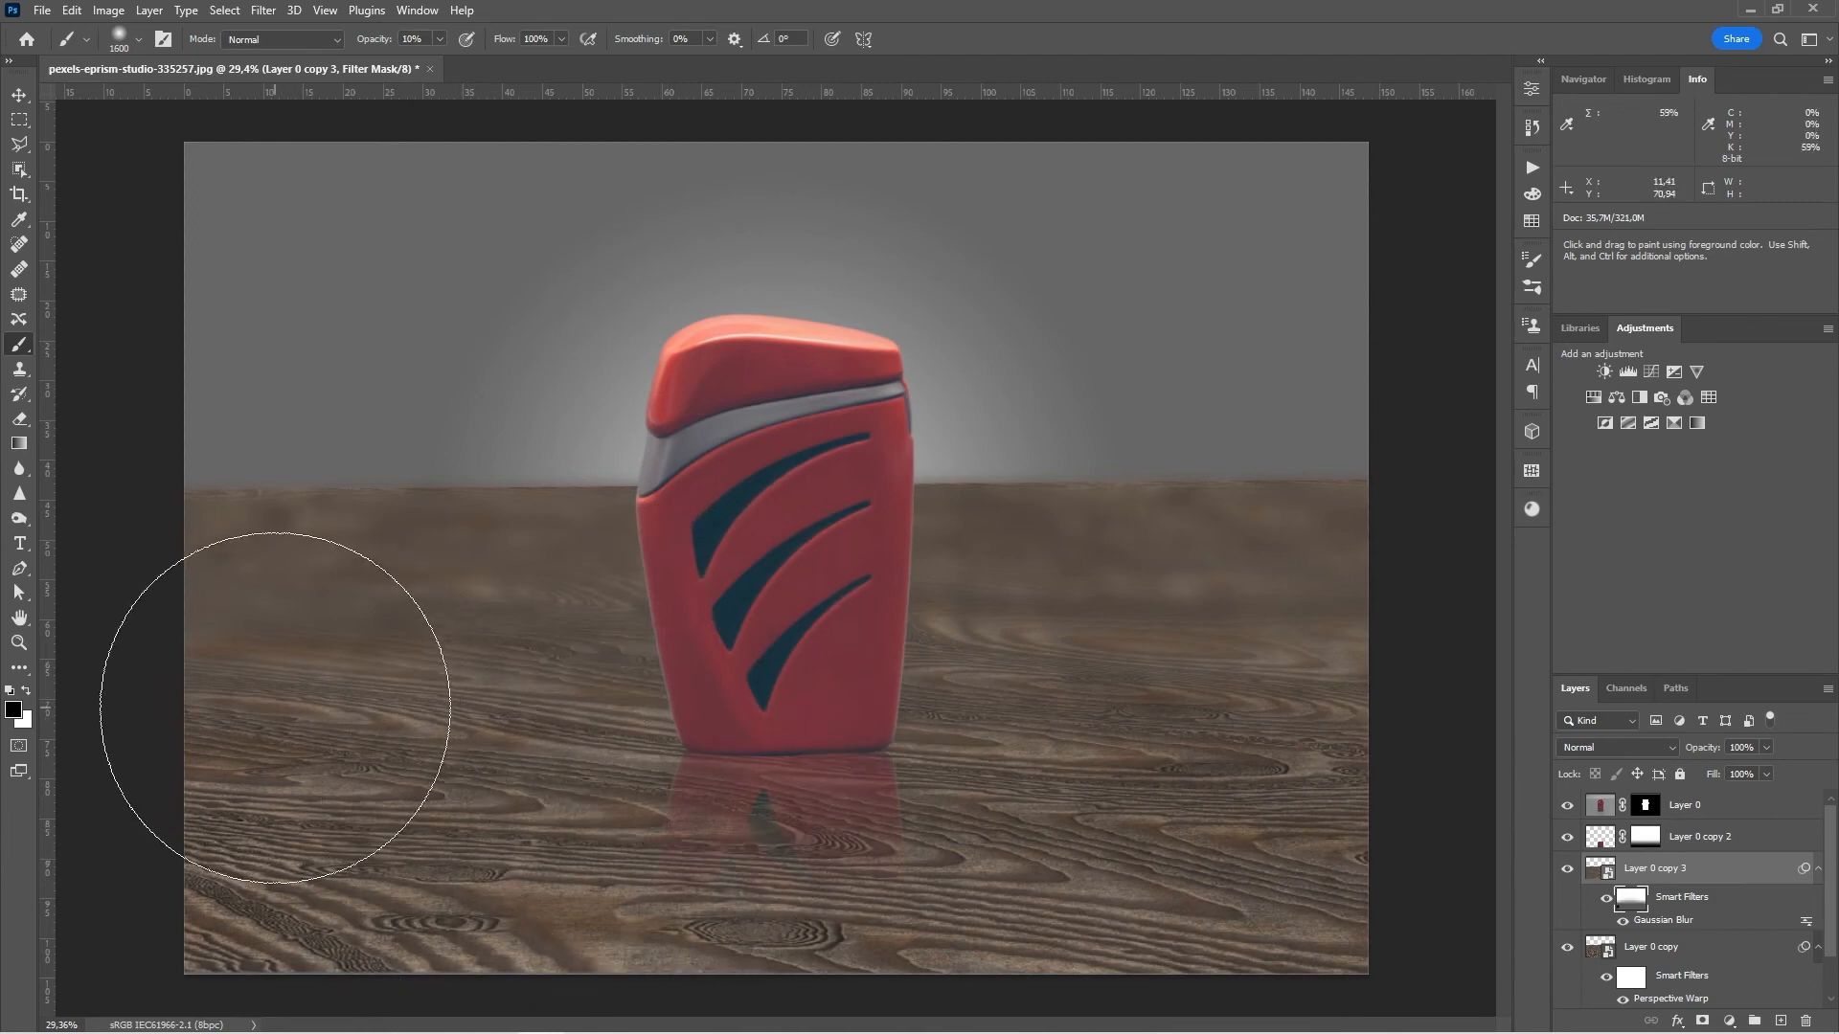
{"action": "mouse_move", "coordinate": [1798, 671]}
{"action": "left_mouse_down"}
{"action": "mouse_move", "coordinate": [2, 679]}
{"action": "mouse_move", "coordinate": [656, 633]}
{"action": "mouse_move", "coordinate": [1647, 661]}
{"action": "left_mouse_up"}
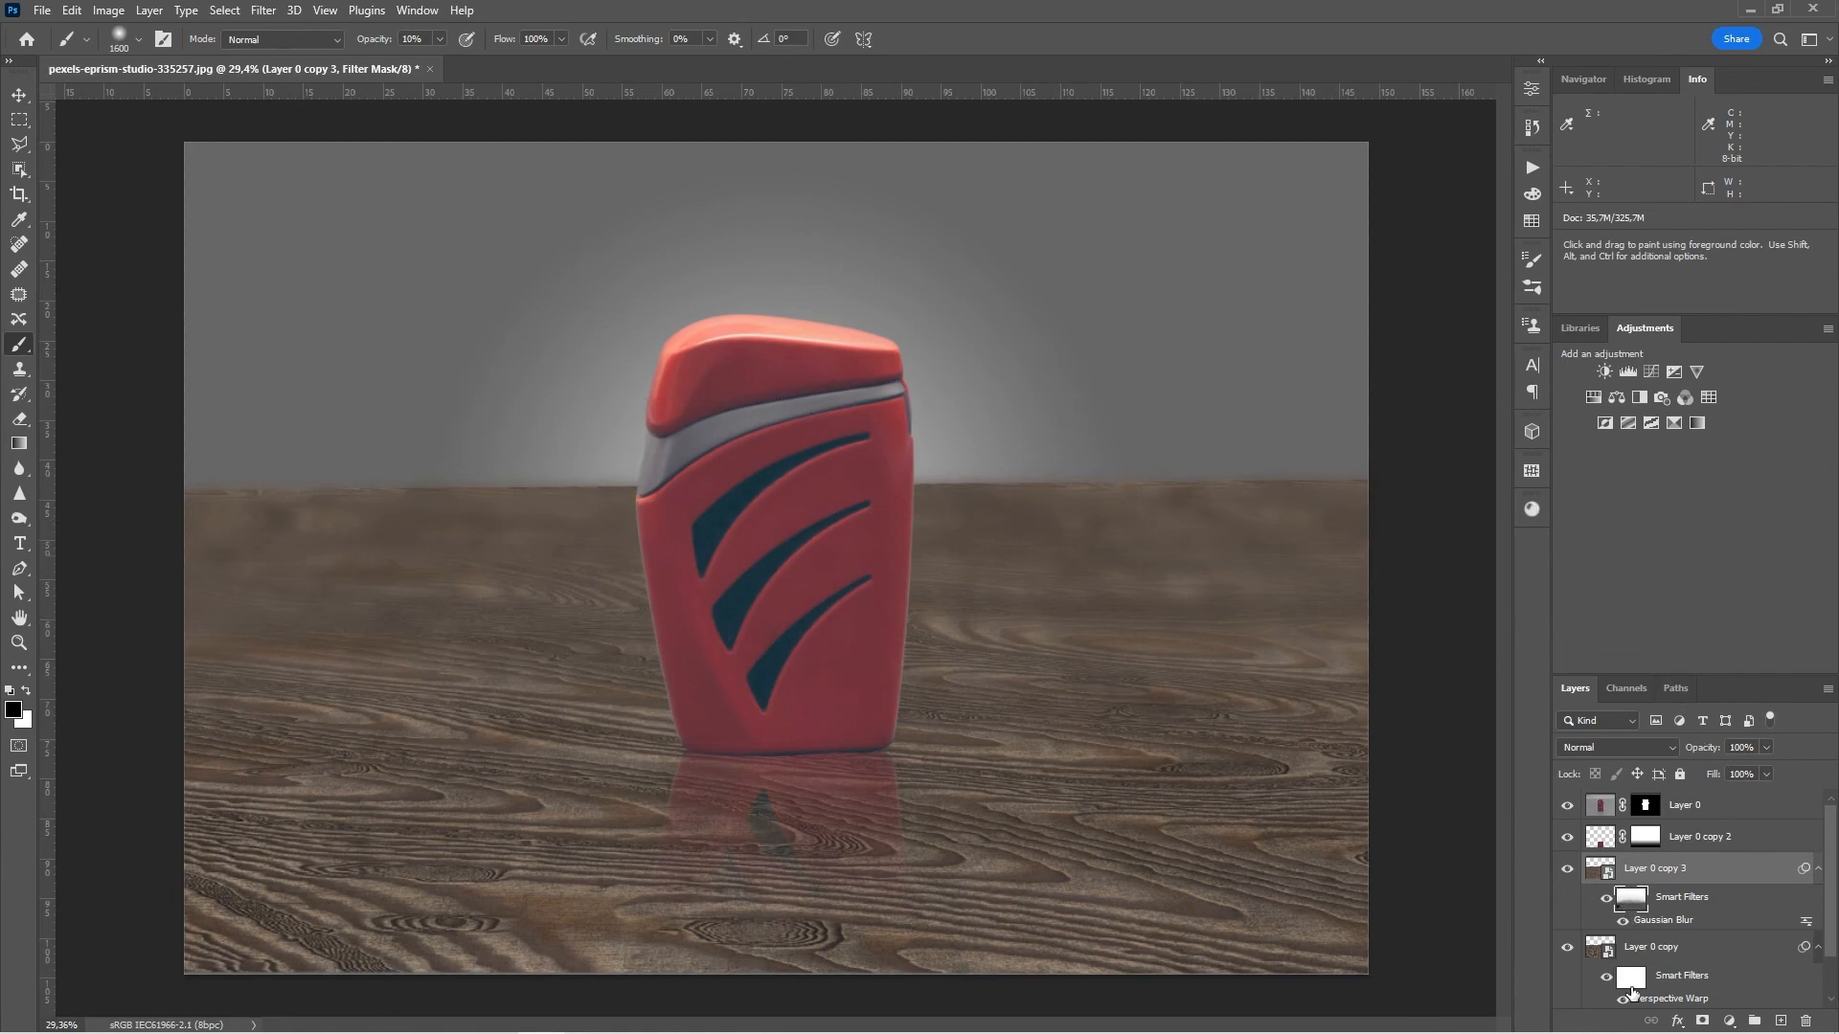
- Paint on Layer 0 copy's filter mask along the table's far edge with a size 300 black brush at 100% opacity
{"action": "left_click", "coordinate": [1634, 979]}
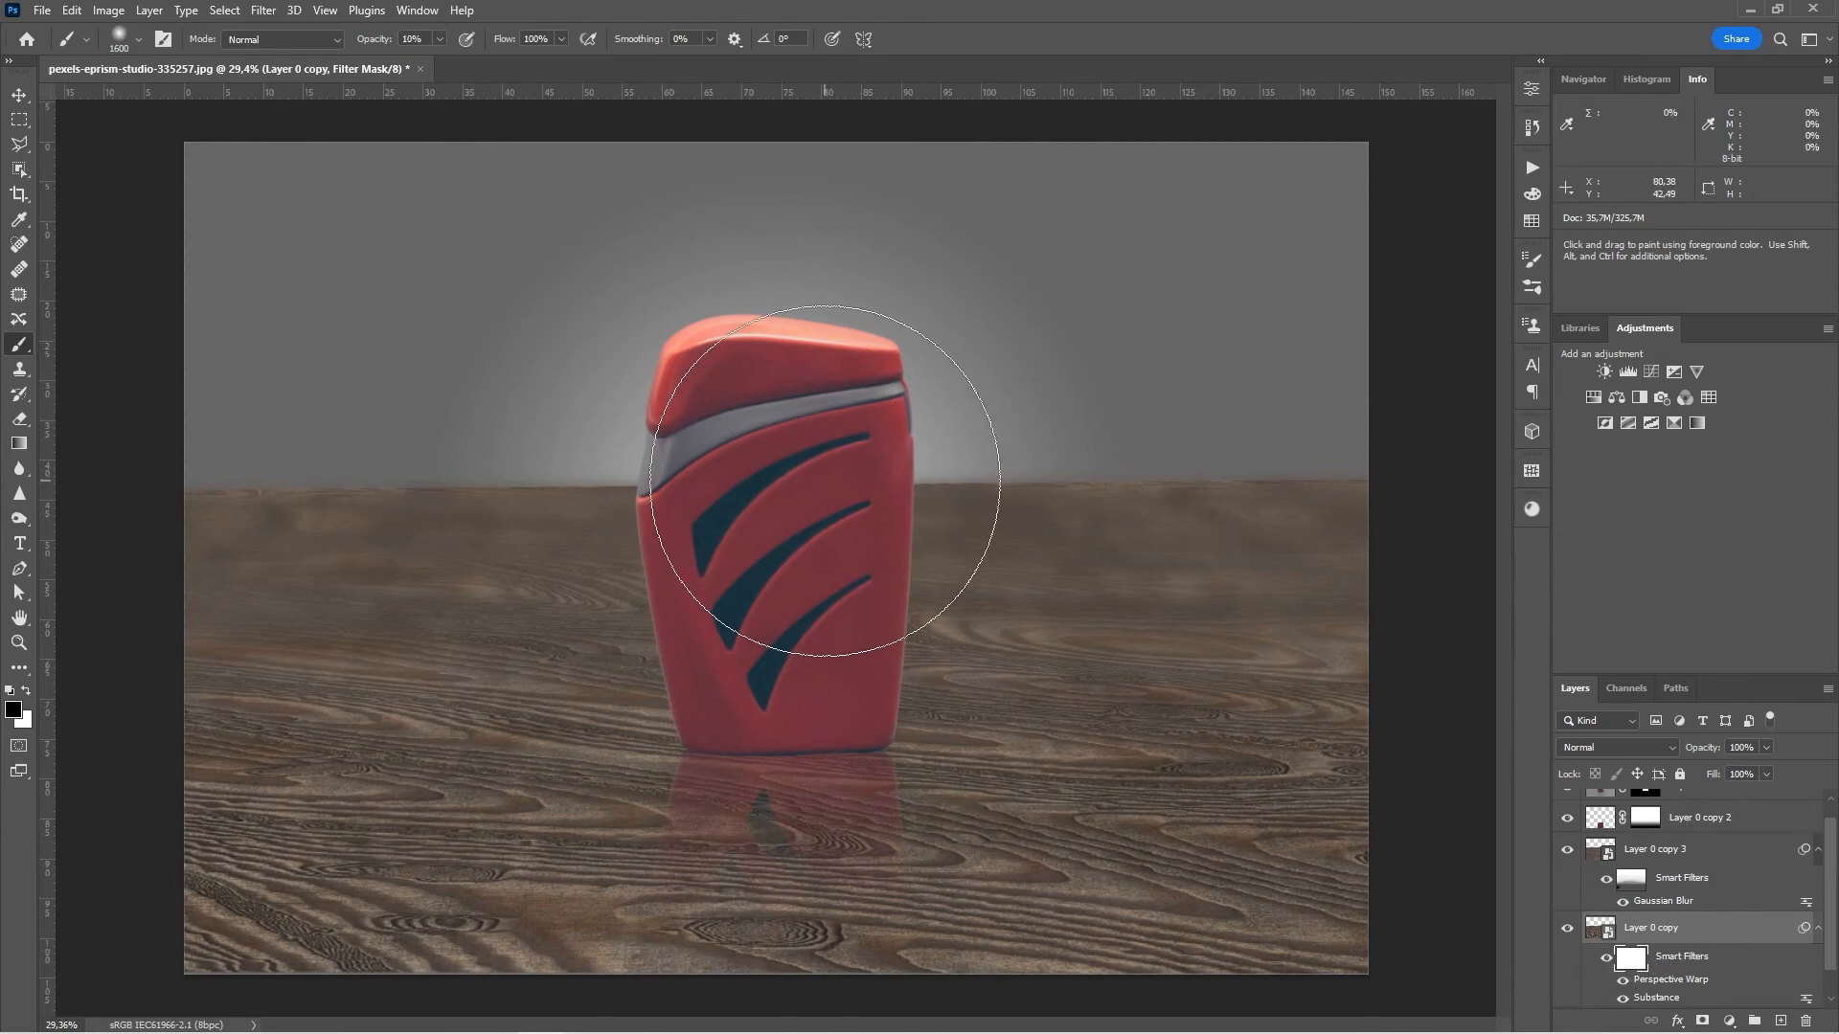
{"action": "key", "text": "bracketleft"}
{"action": "key", "text": "bracketleft"}
{"action": "key", "text": "bracketleft"}
{"action": "key", "text": "bracketleft"}
{"action": "key", "text": "bracketleft"}
{"action": "key", "text": "bracketleft"}
{"action": "key", "text": "bracketleft"}
{"action": "key", "text": "bracketleft"}
{"action": "key", "text": "bracketleft"}
{"action": "key", "text": "bracketleft"}
{"action": "key", "text": "bracketleft"}
{"action": "key", "text": "bracketleft"}
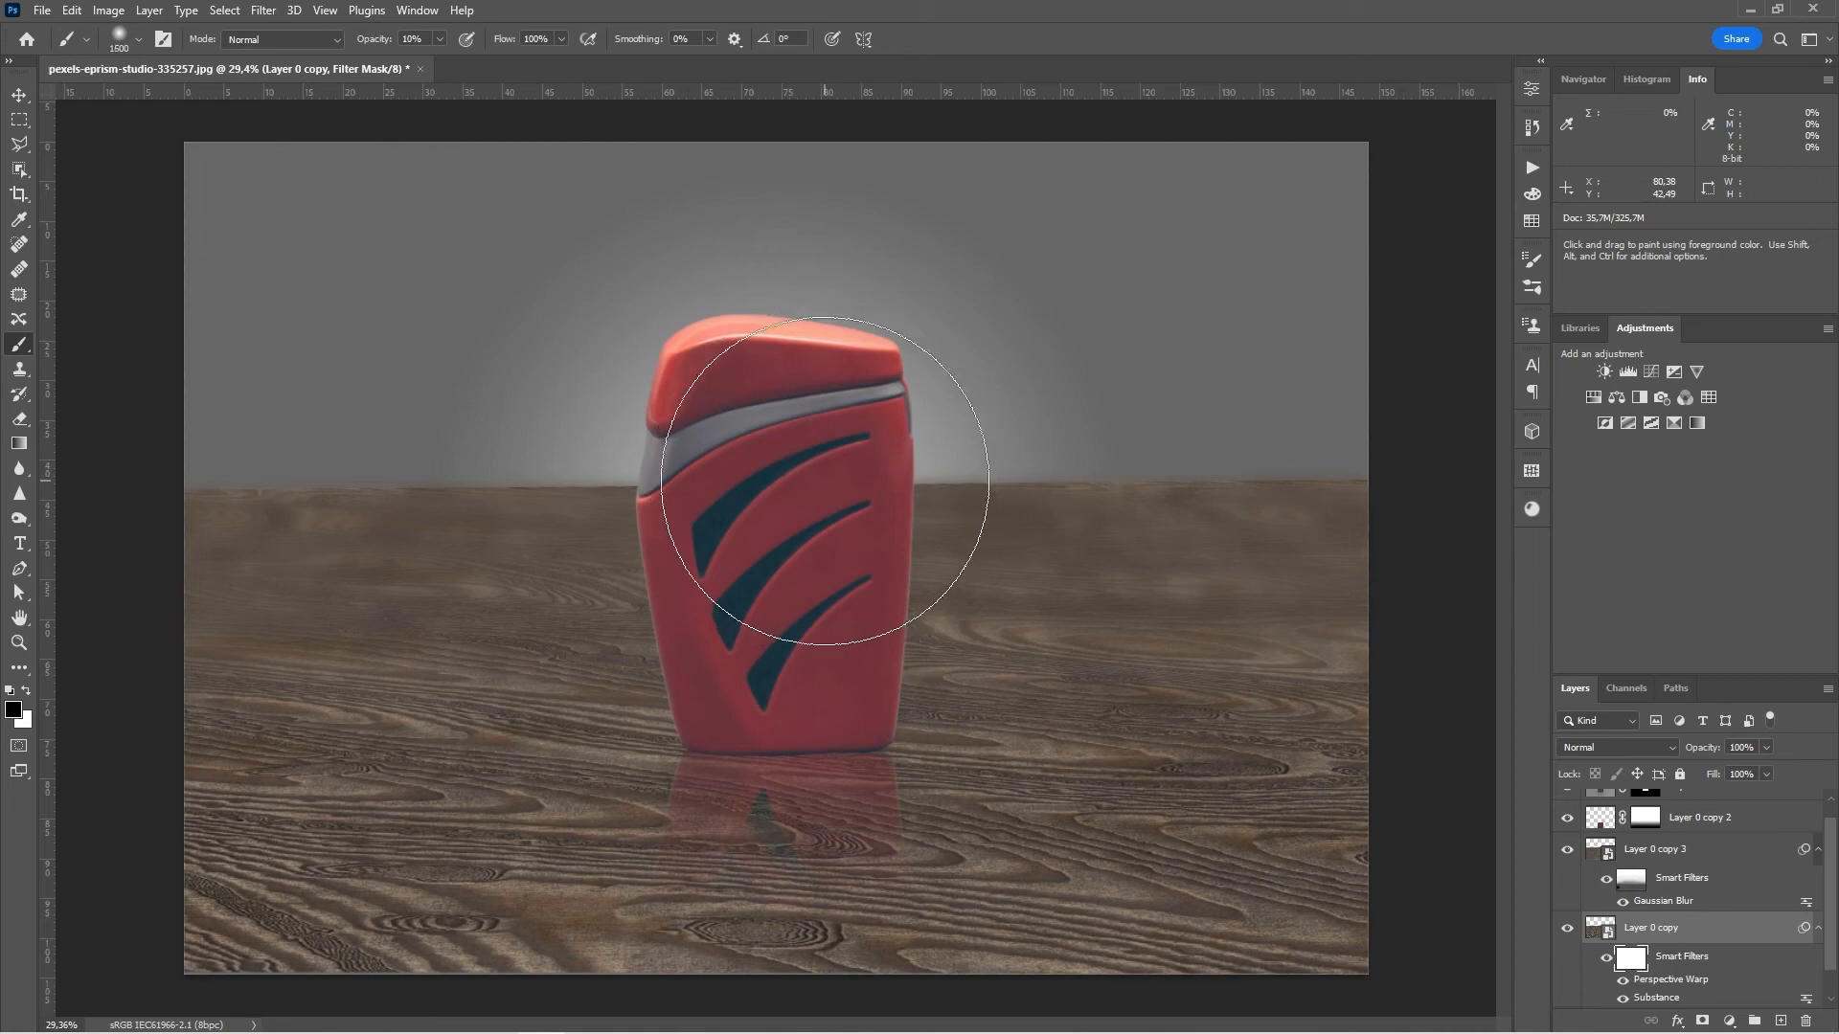
{"action": "key", "text": "bracketleft"}
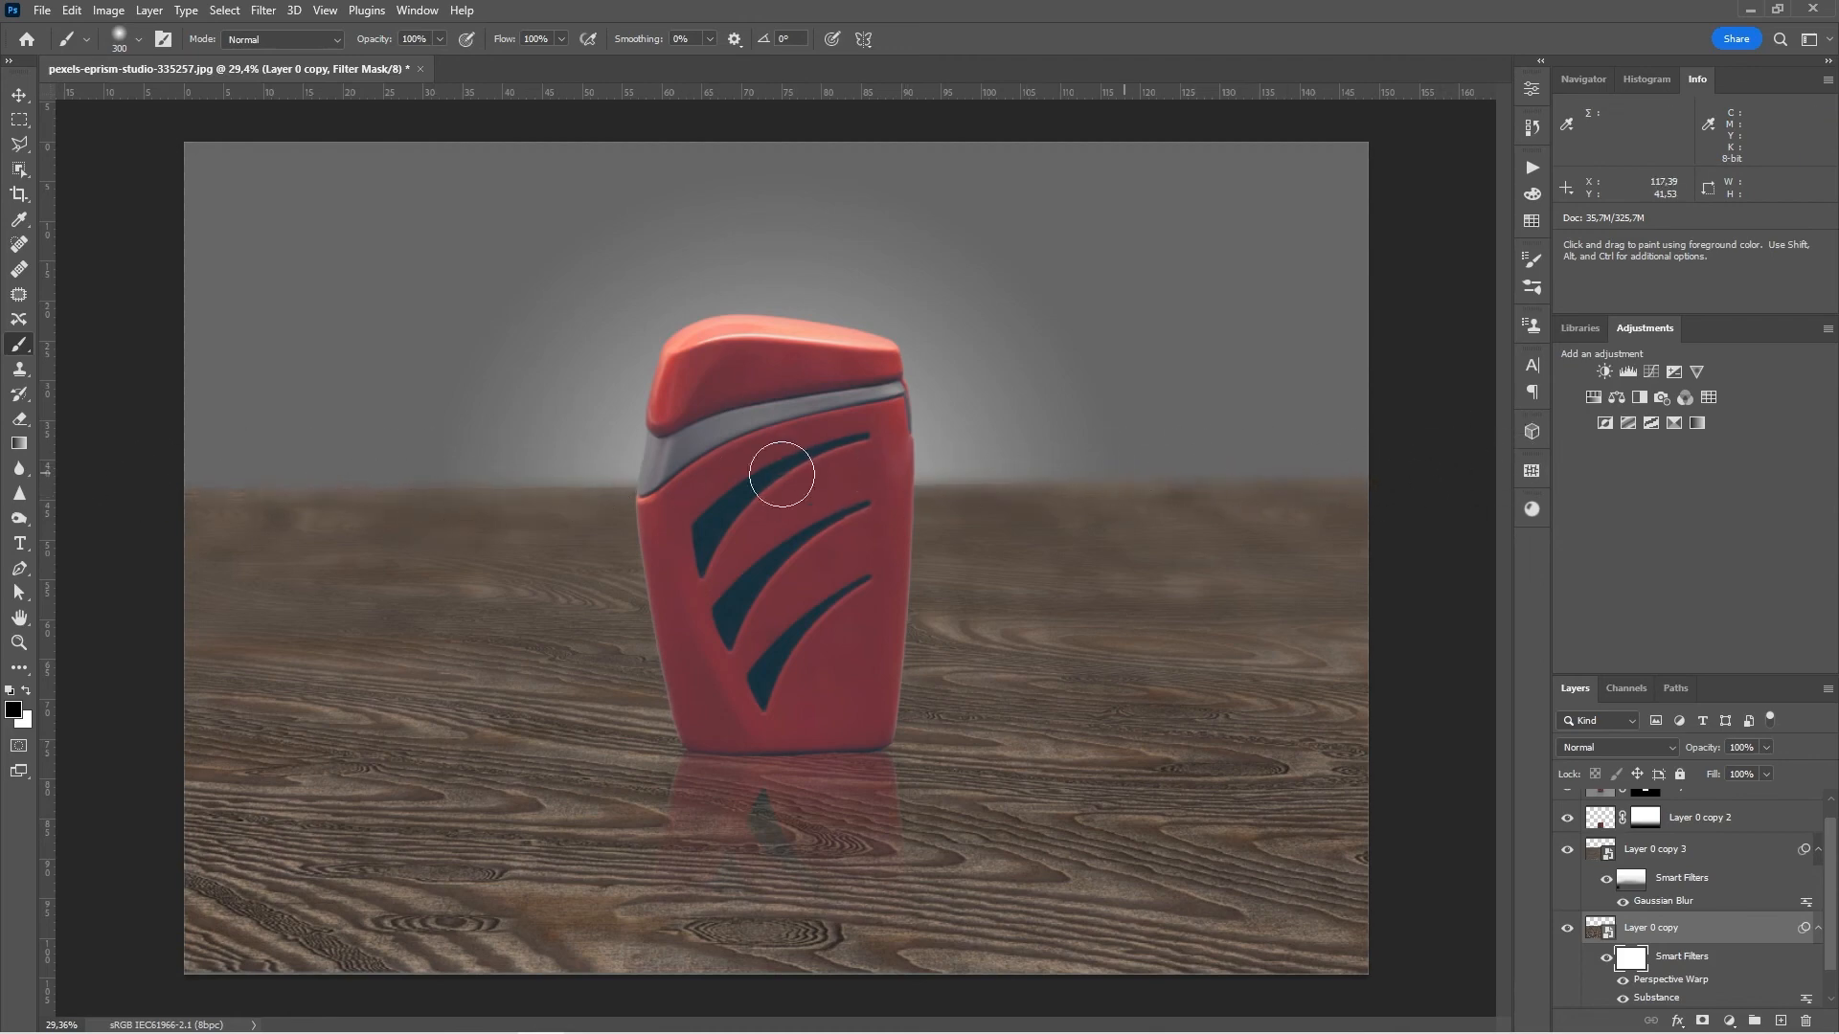
{"action": "mouse_move", "coordinate": [1543, 480]}
{"action": "left_mouse_down"}
{"action": "mouse_move", "coordinate": [914, 460]}
{"action": "mouse_move", "coordinate": [71, 469]}
{"action": "mouse_move", "coordinate": [1623, 480]}
{"action": "left_mouse_up"}
{"action": "left_click", "coordinate": [1532, 508]}
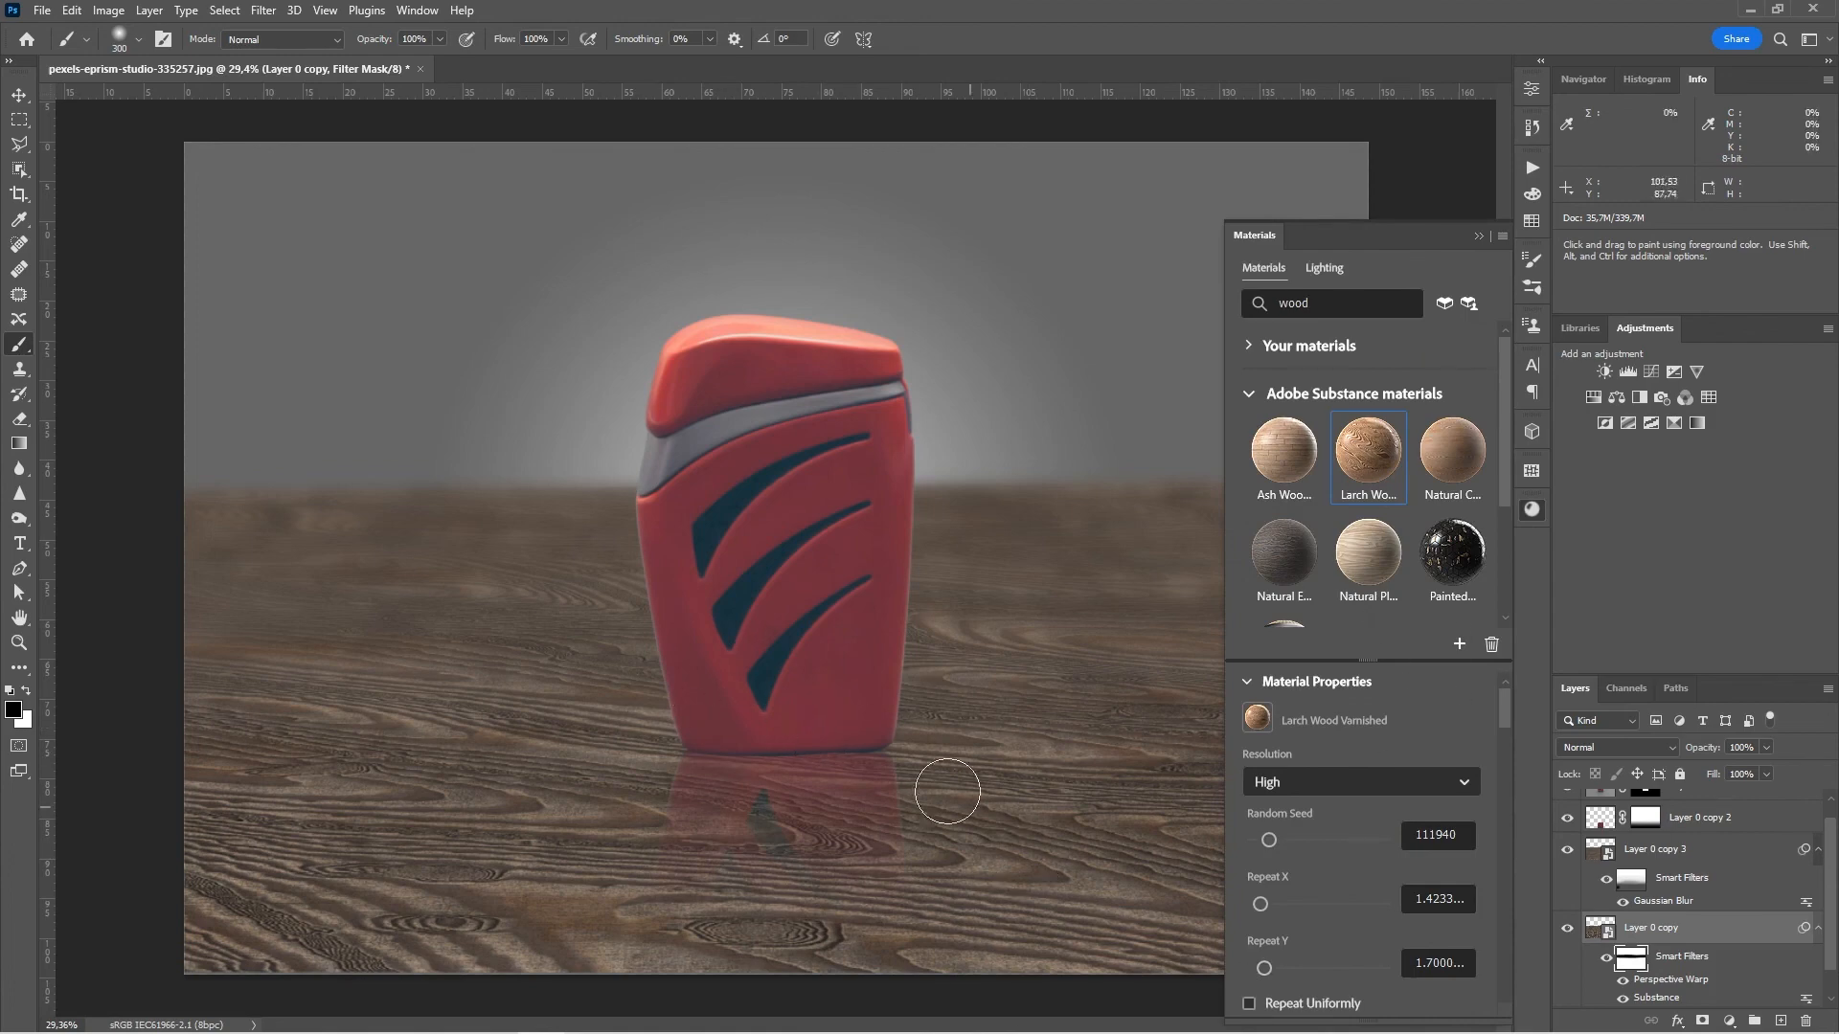
{"action": "left_click", "coordinate": [1476, 237]}
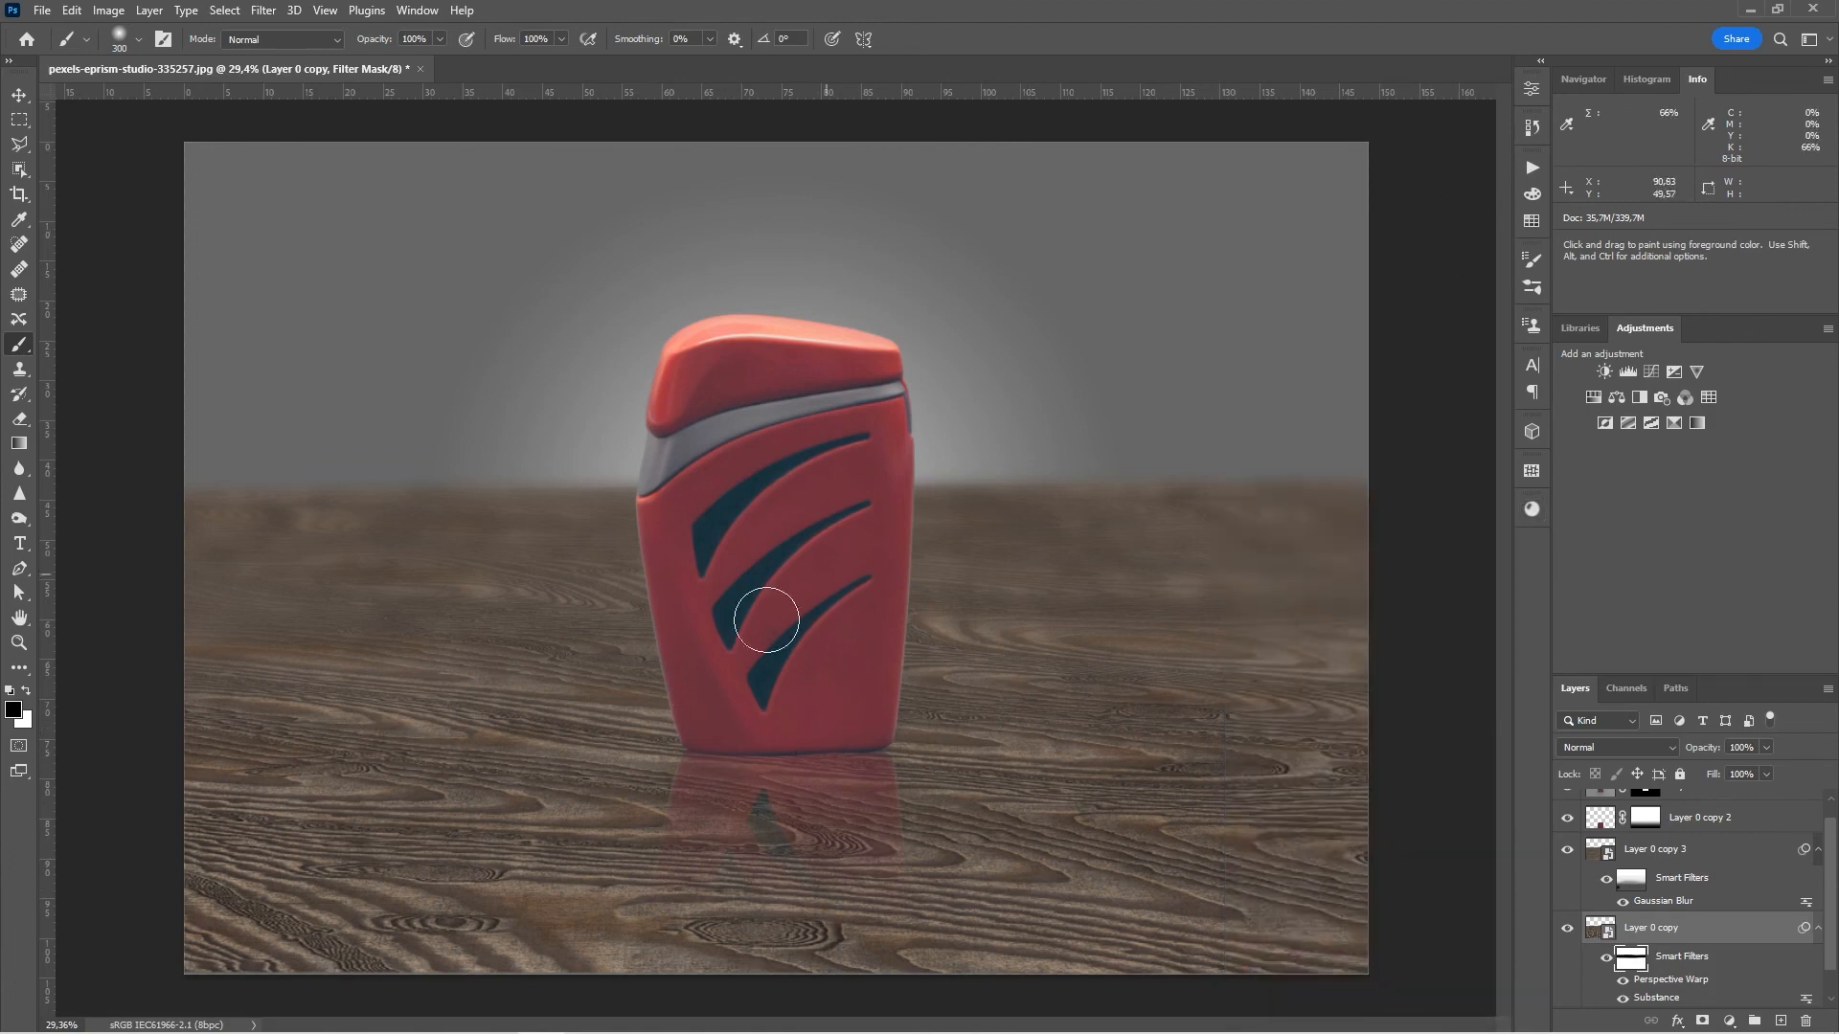